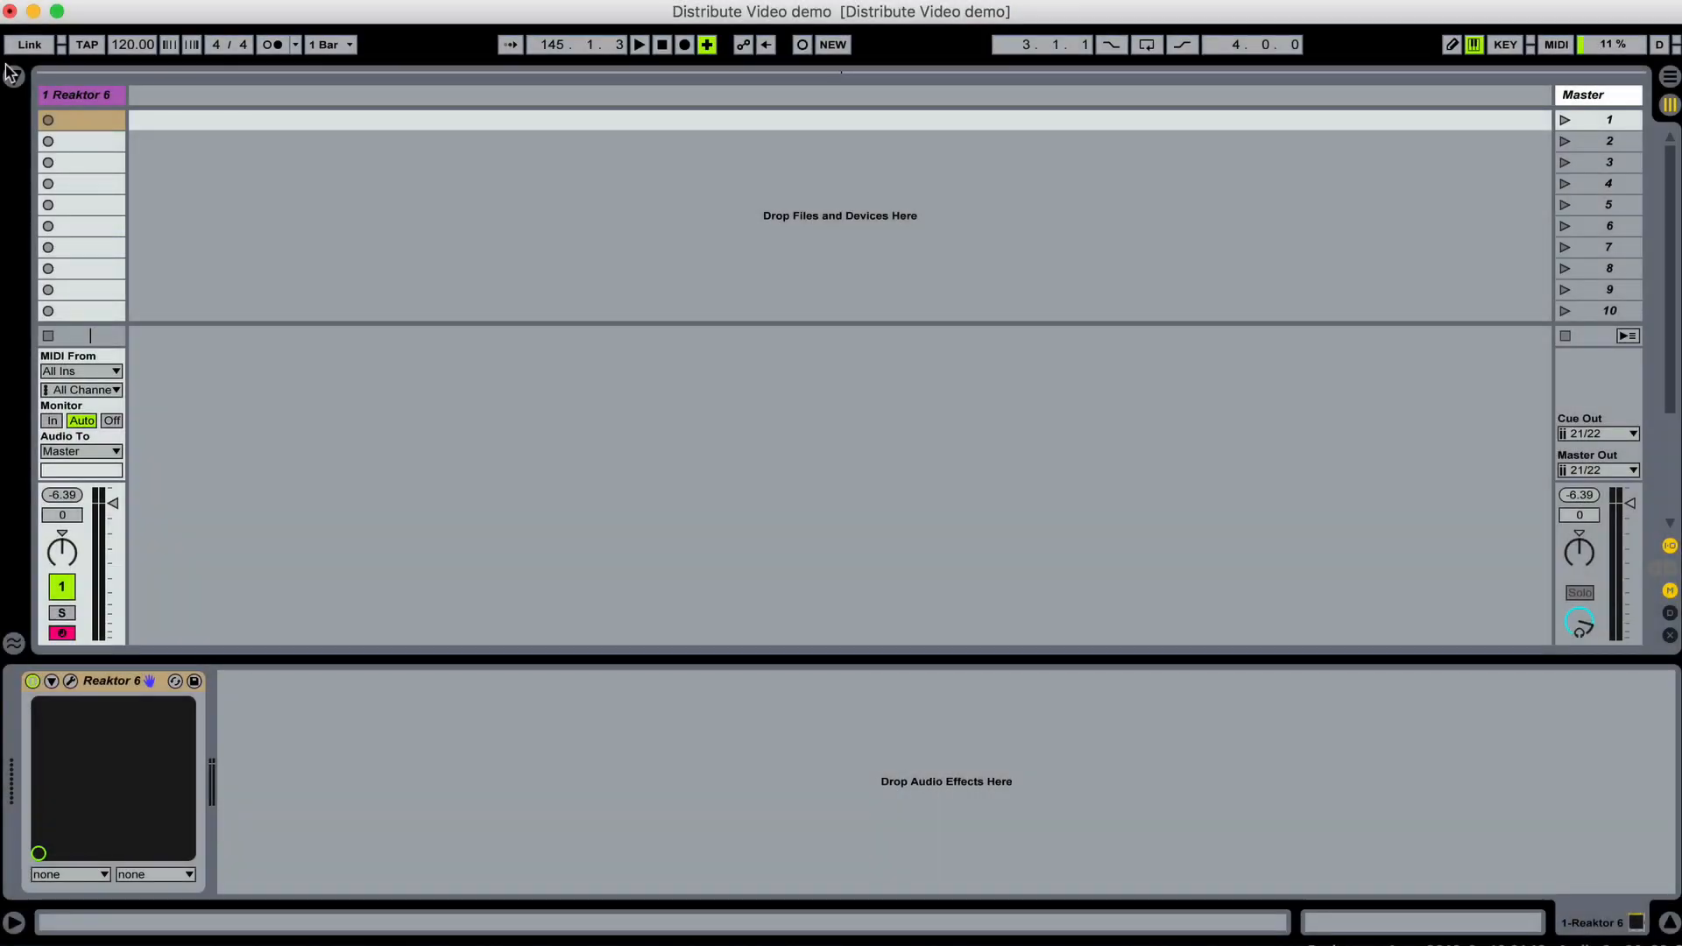
Add the Distribute 1.0 device after Reaktor 6 on the first track
{"action": "left_click", "coordinate": [12, 74]}
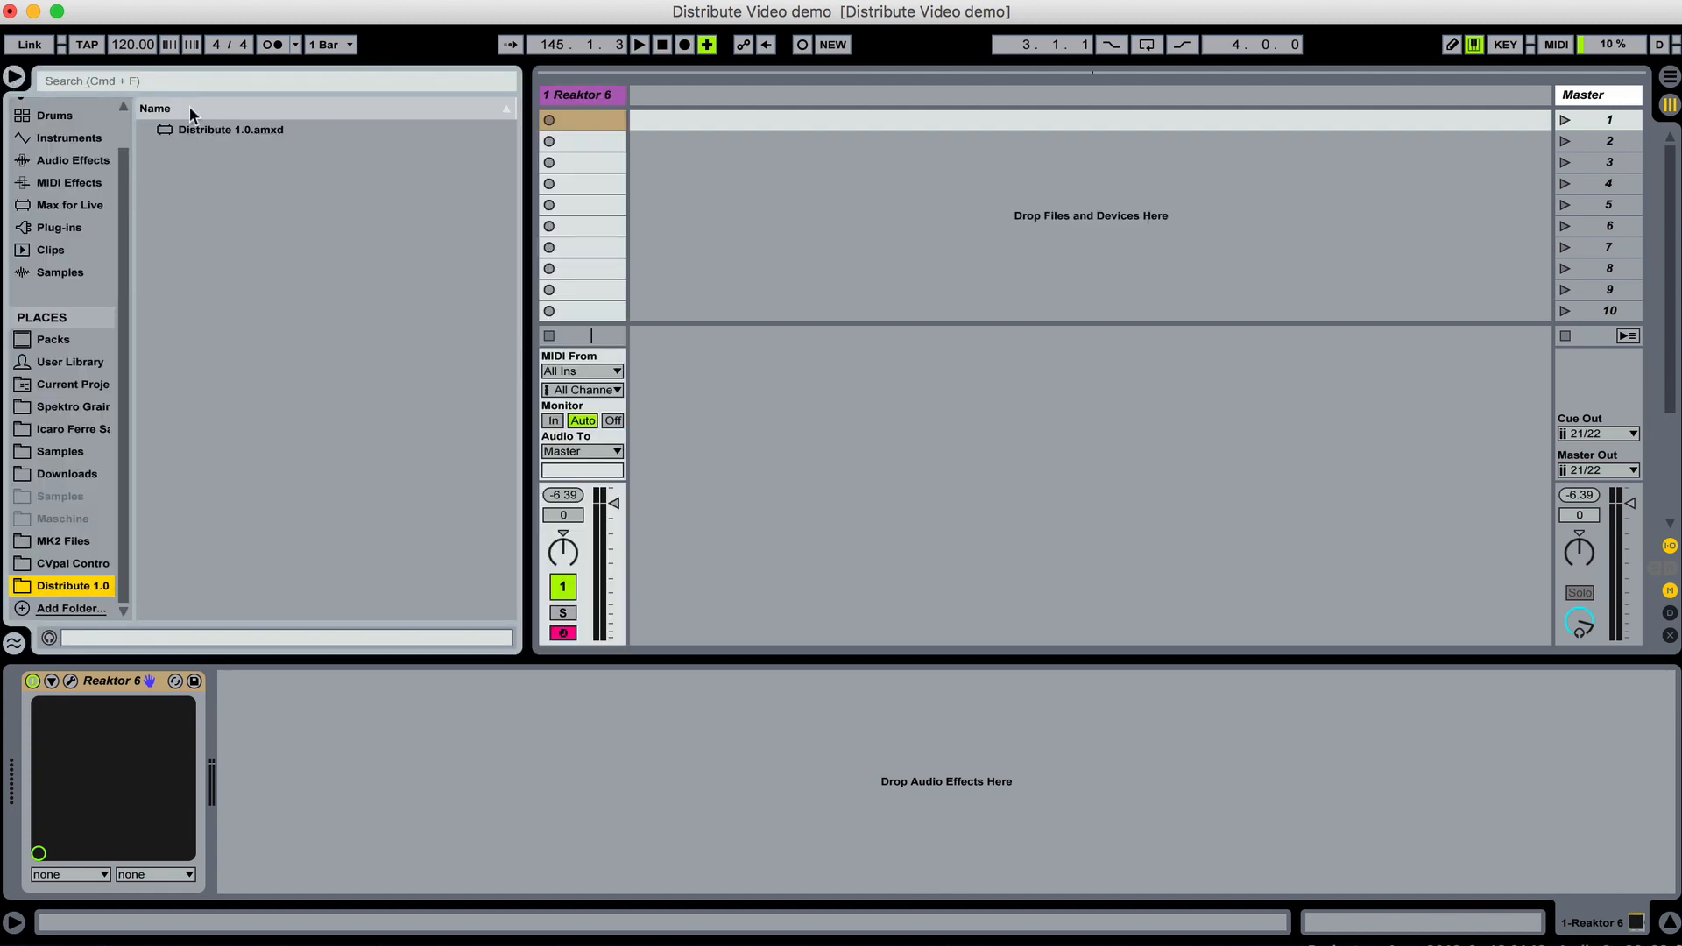
{"action": "left_click_drag", "start_coordinate": [197, 129], "coordinate": [291, 685]}
{"action": "left_click_drag", "start_coordinate": [347, 637], "coordinate": [349, 640]}
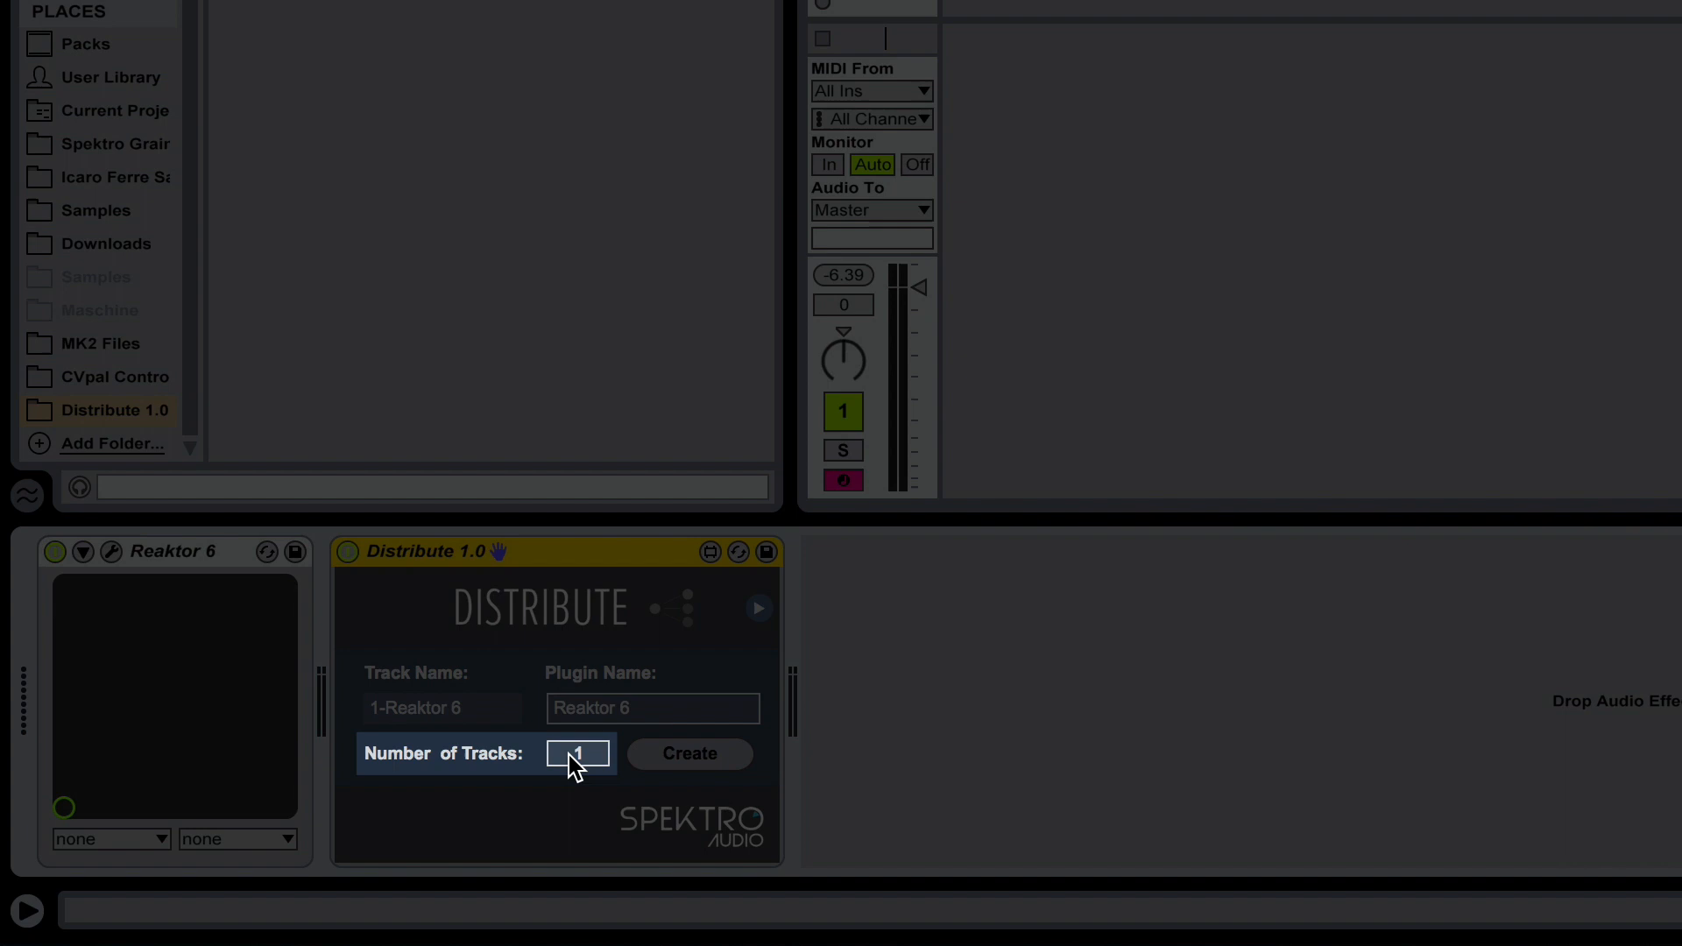
Set Distribute's number of tracks to 6, create the tracks, and hide the browser
{"action": "left_click", "coordinate": [569, 754]}
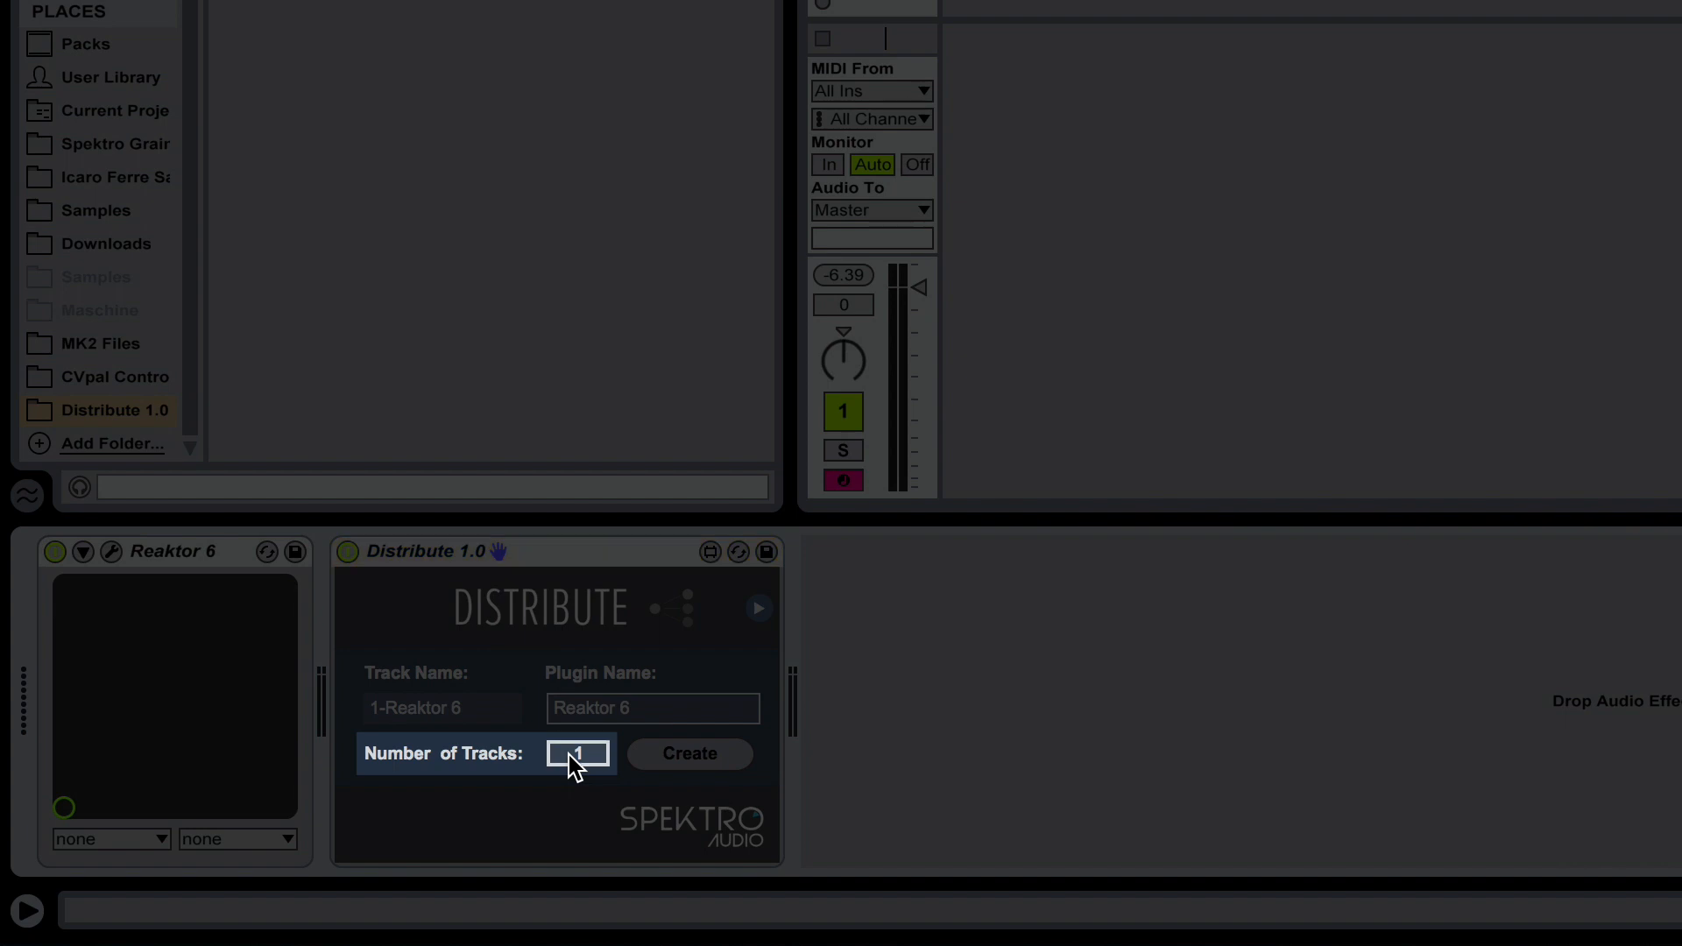
{"action": "type", "text": "6"}
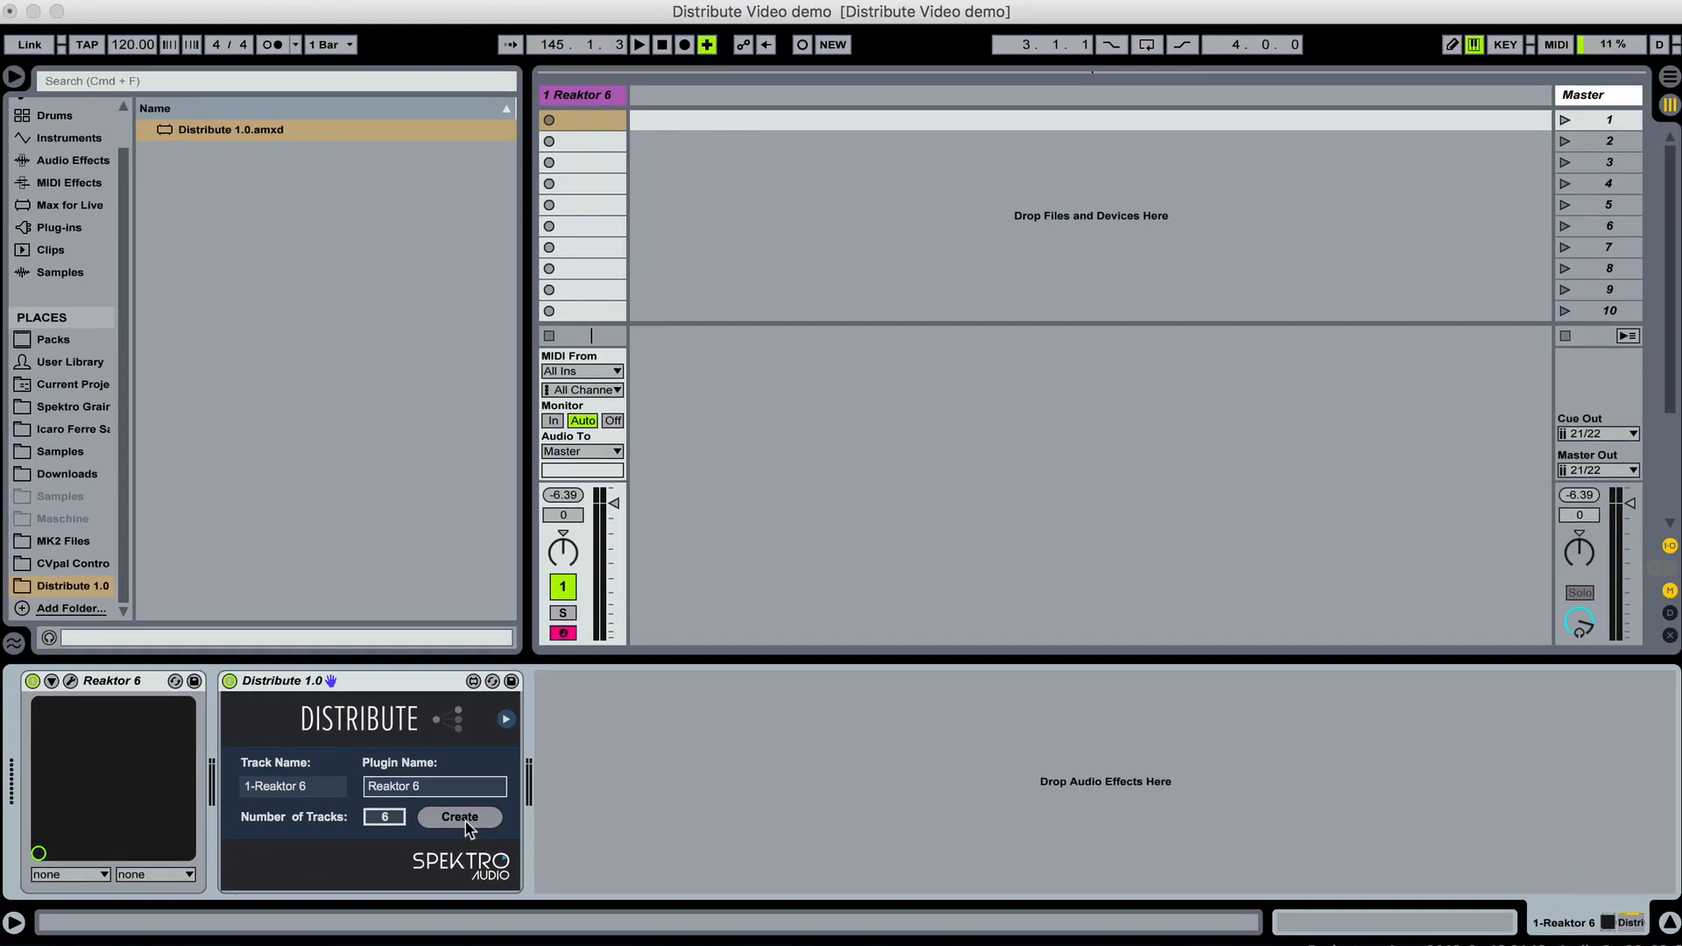
{"action": "left_click", "coordinate": [689, 753]}
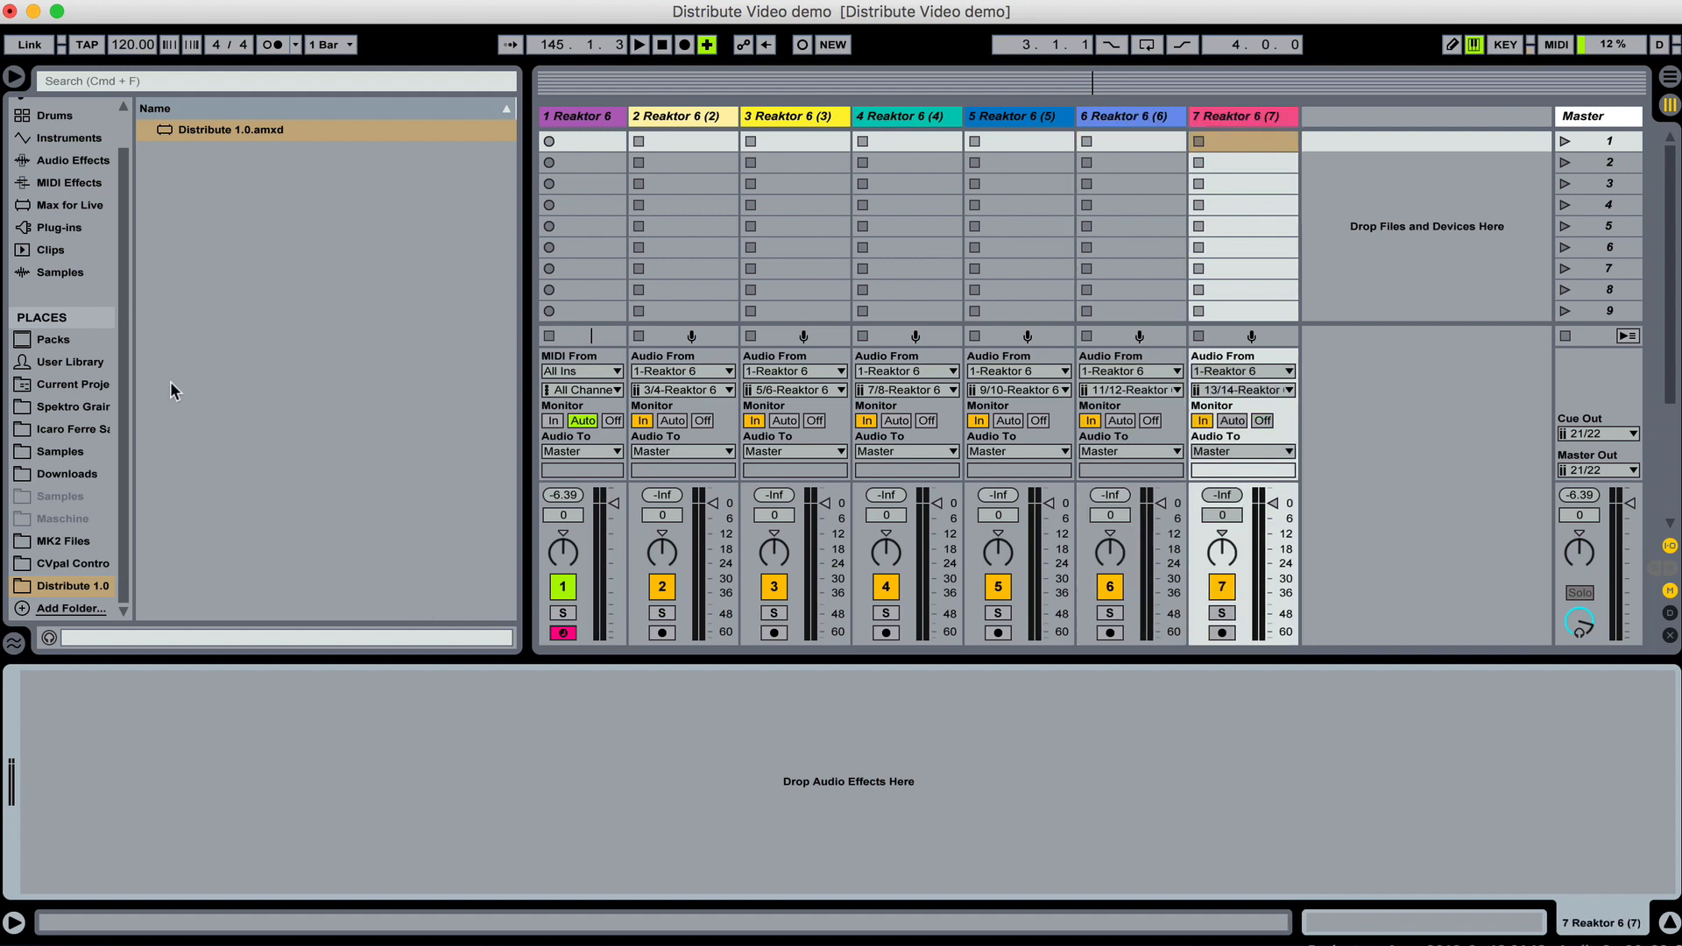
{"action": "left_click", "coordinate": [13, 77]}
Play the set with the Reaktor 6 track selected and view the Reaktor plug-in's interface
{"action": "left_click", "coordinate": [112, 121]}
{"action": "key", "text": "space"}
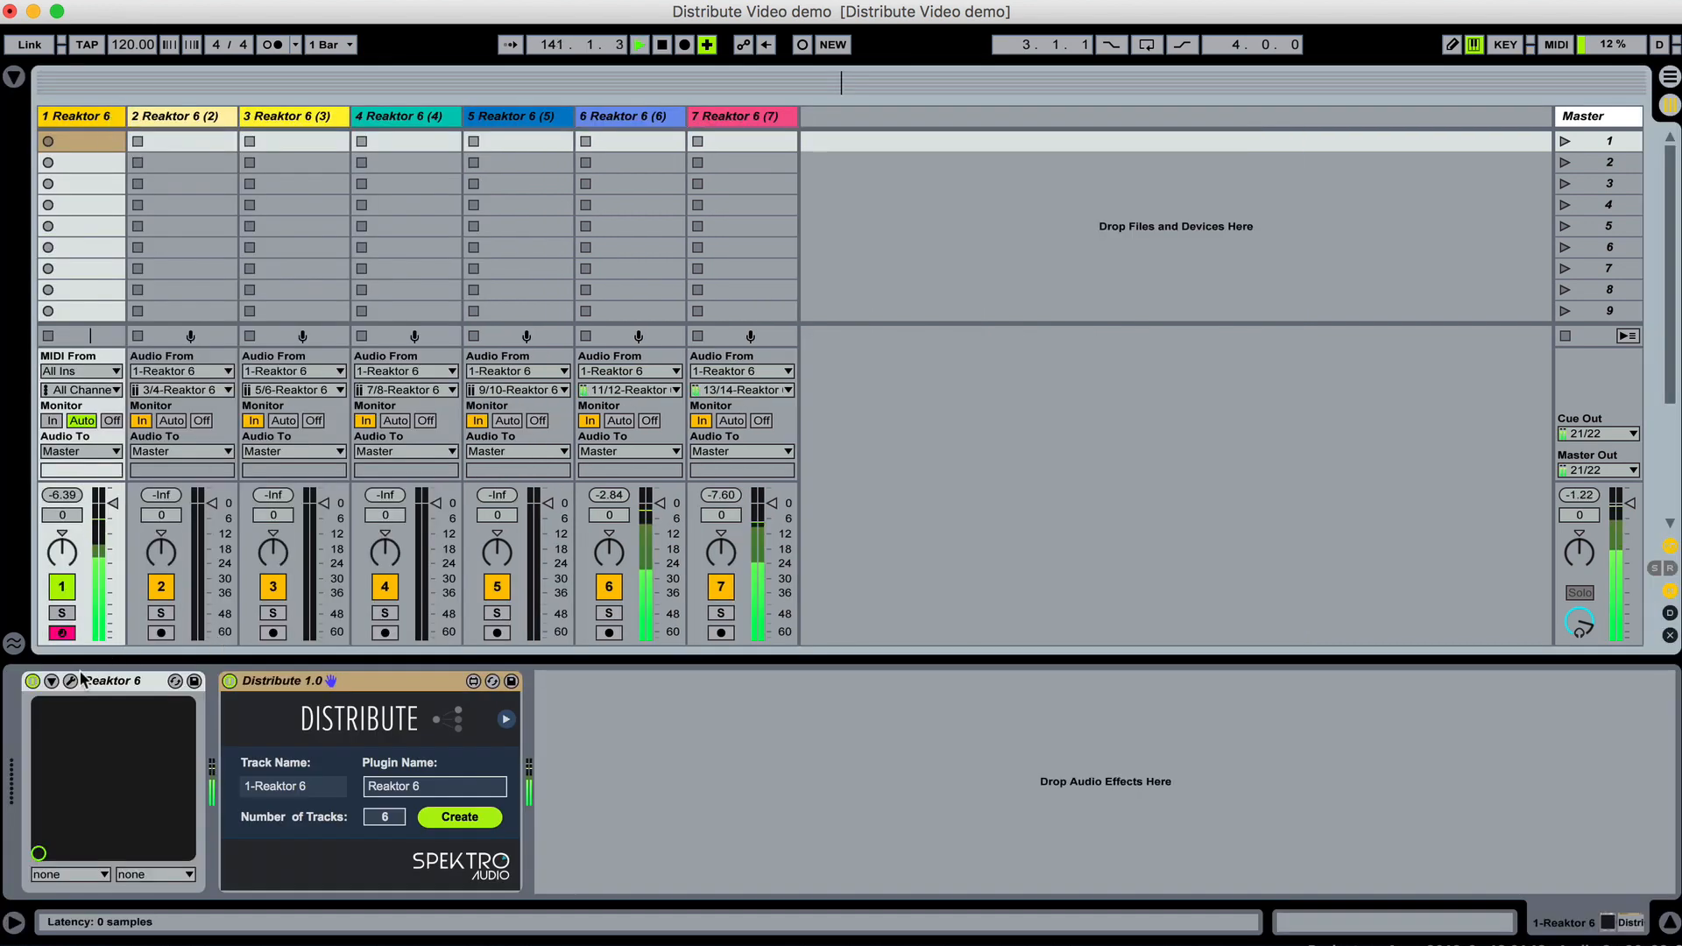
{"action": "left_click", "coordinate": [70, 681]}
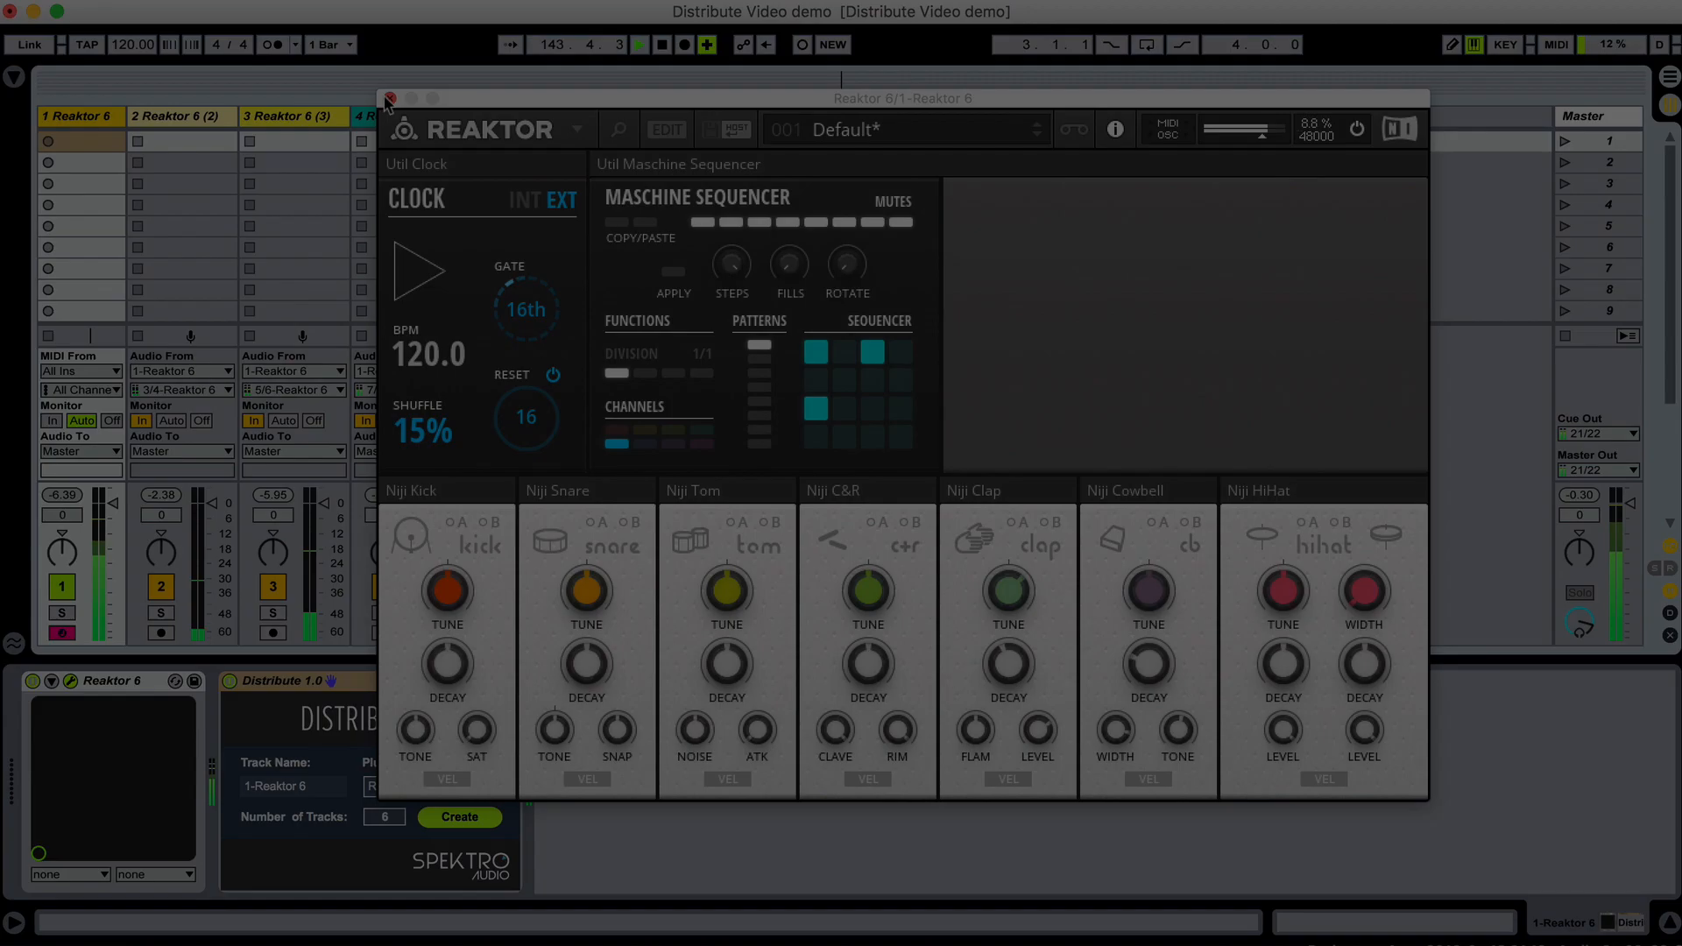
{"action": "left_click", "coordinate": [389, 99]}
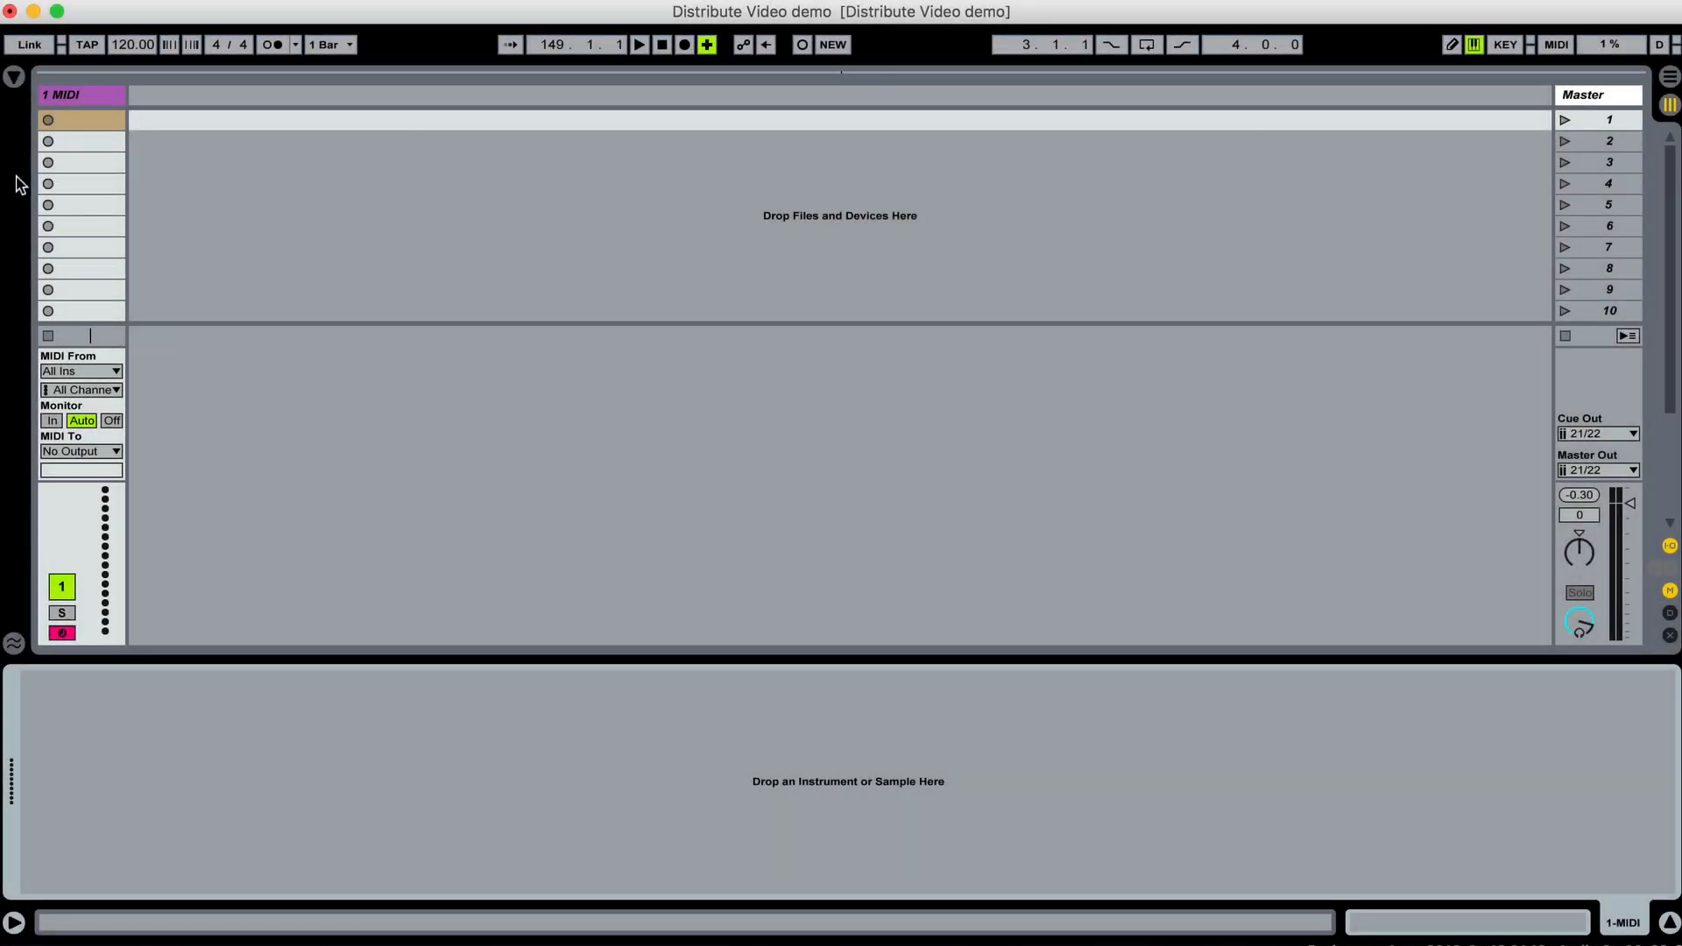
Search the browser for kontakt and load Kontakt 5 on the MIDI track
{"action": "key", "text": "super+f"}
{"action": "type", "text": "kontakt"}
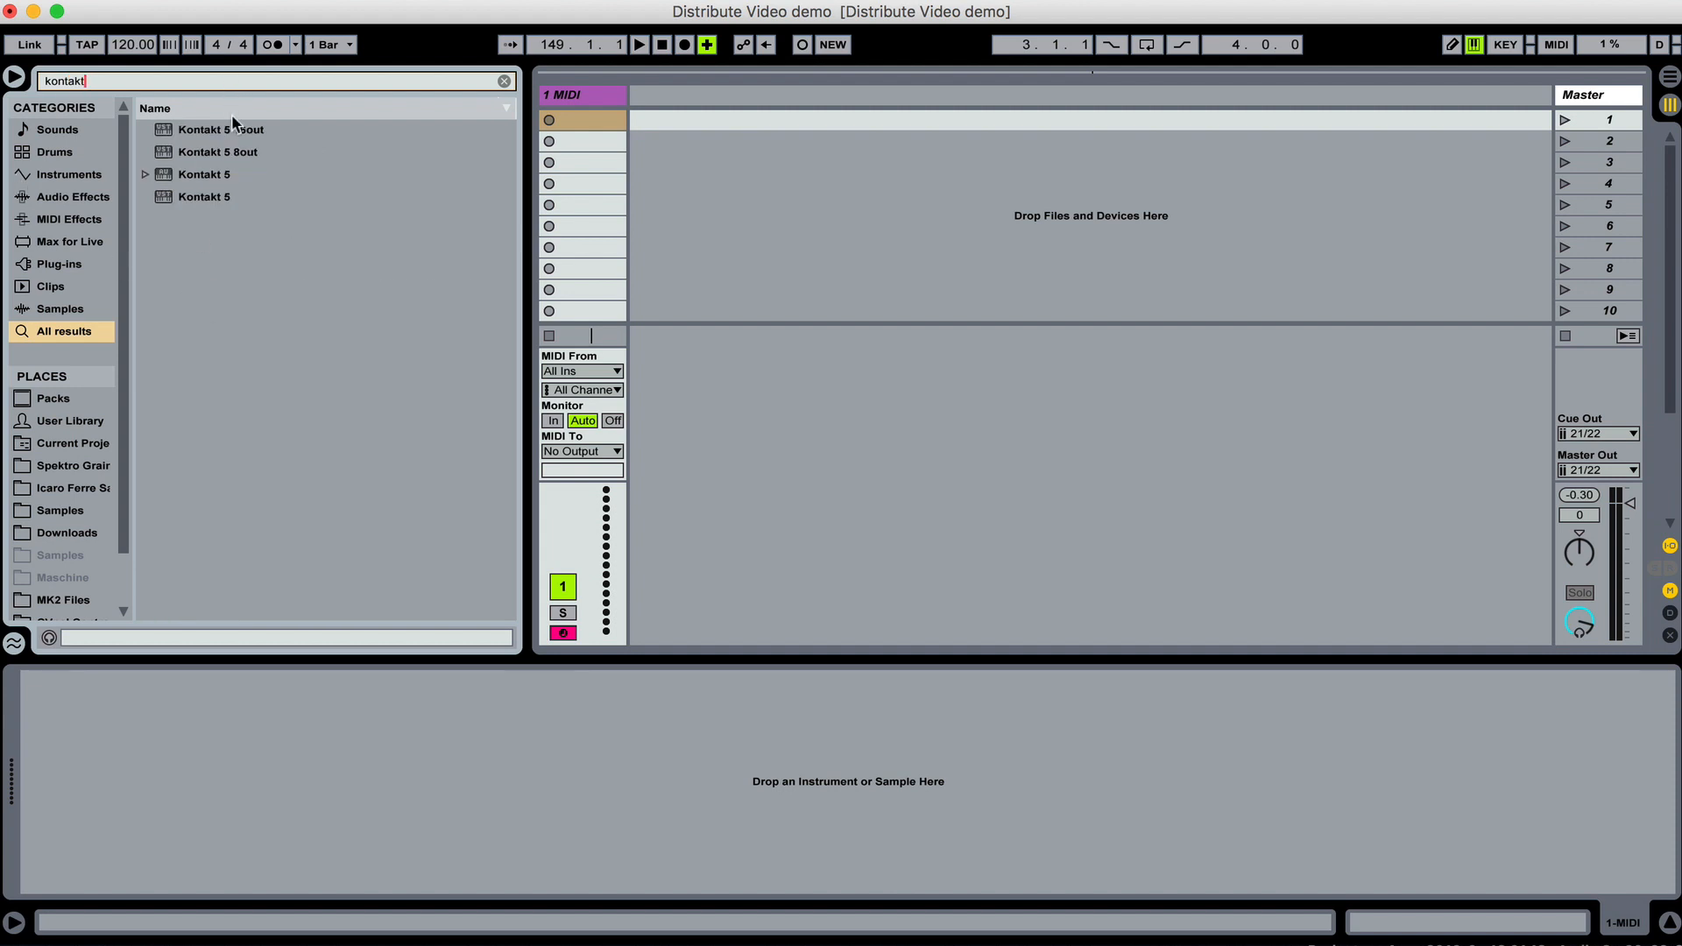
{"action": "left_click", "coordinate": [233, 168]}
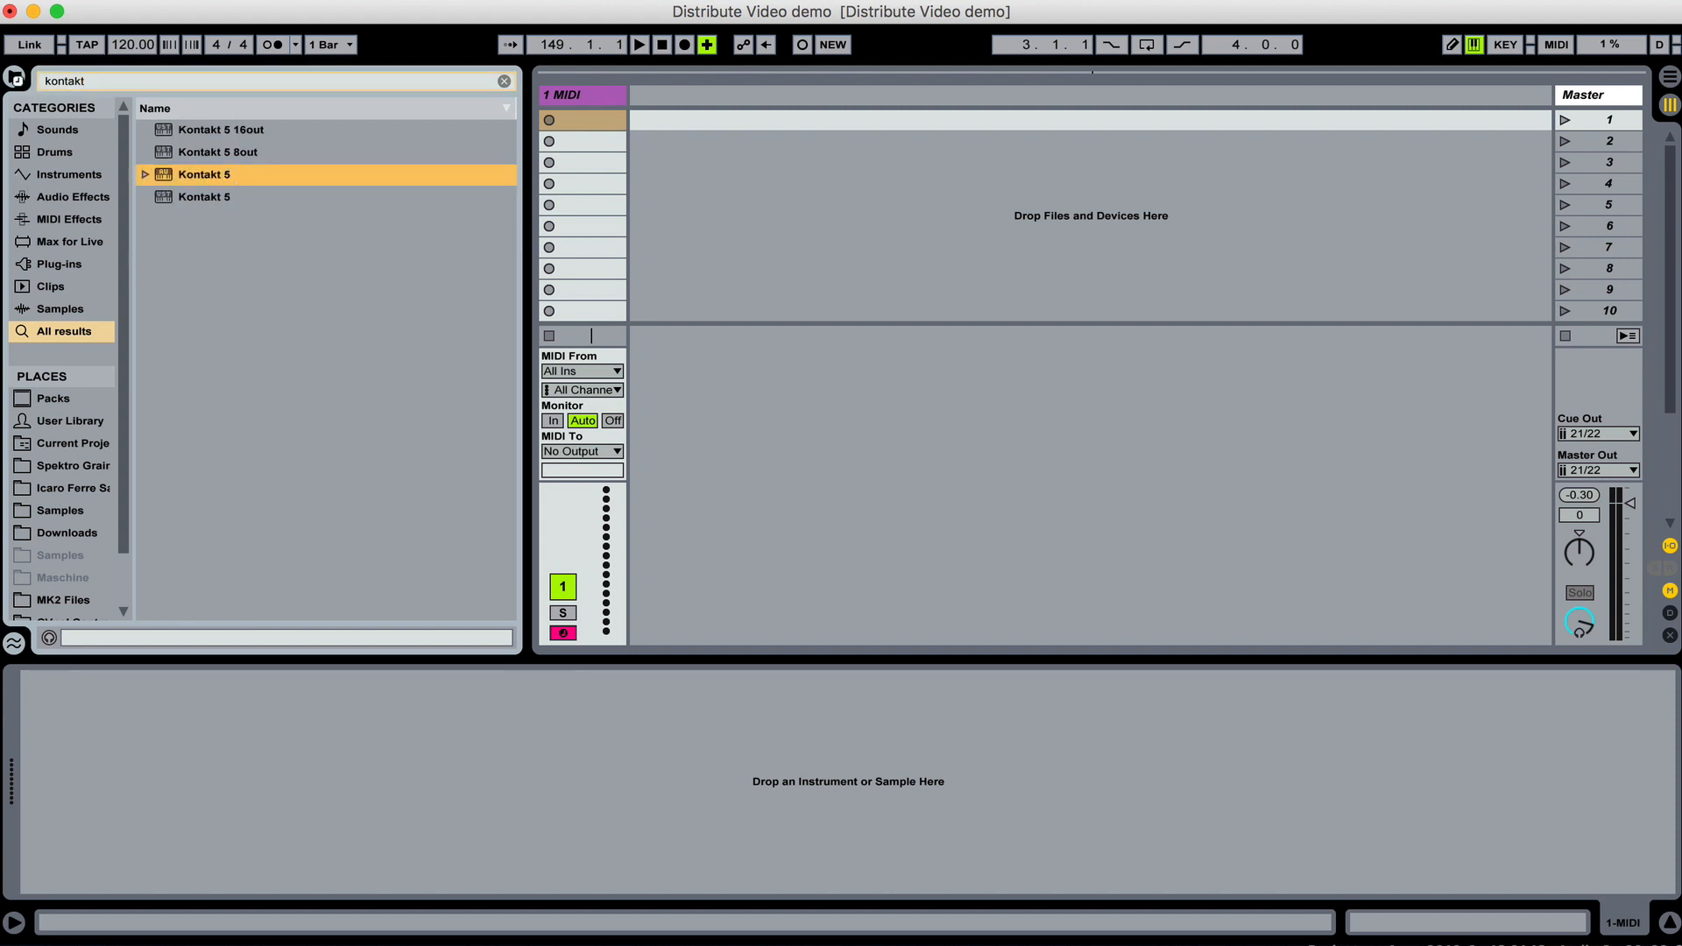
{"action": "key", "text": "Return"}
{"action": "left_click", "coordinate": [15, 79]}
Load the Catchy Filter Bass instrument from the Retro Machines Mk2 library into the Kontakt rack
{"action": "left_click", "coordinate": [475, 151]}
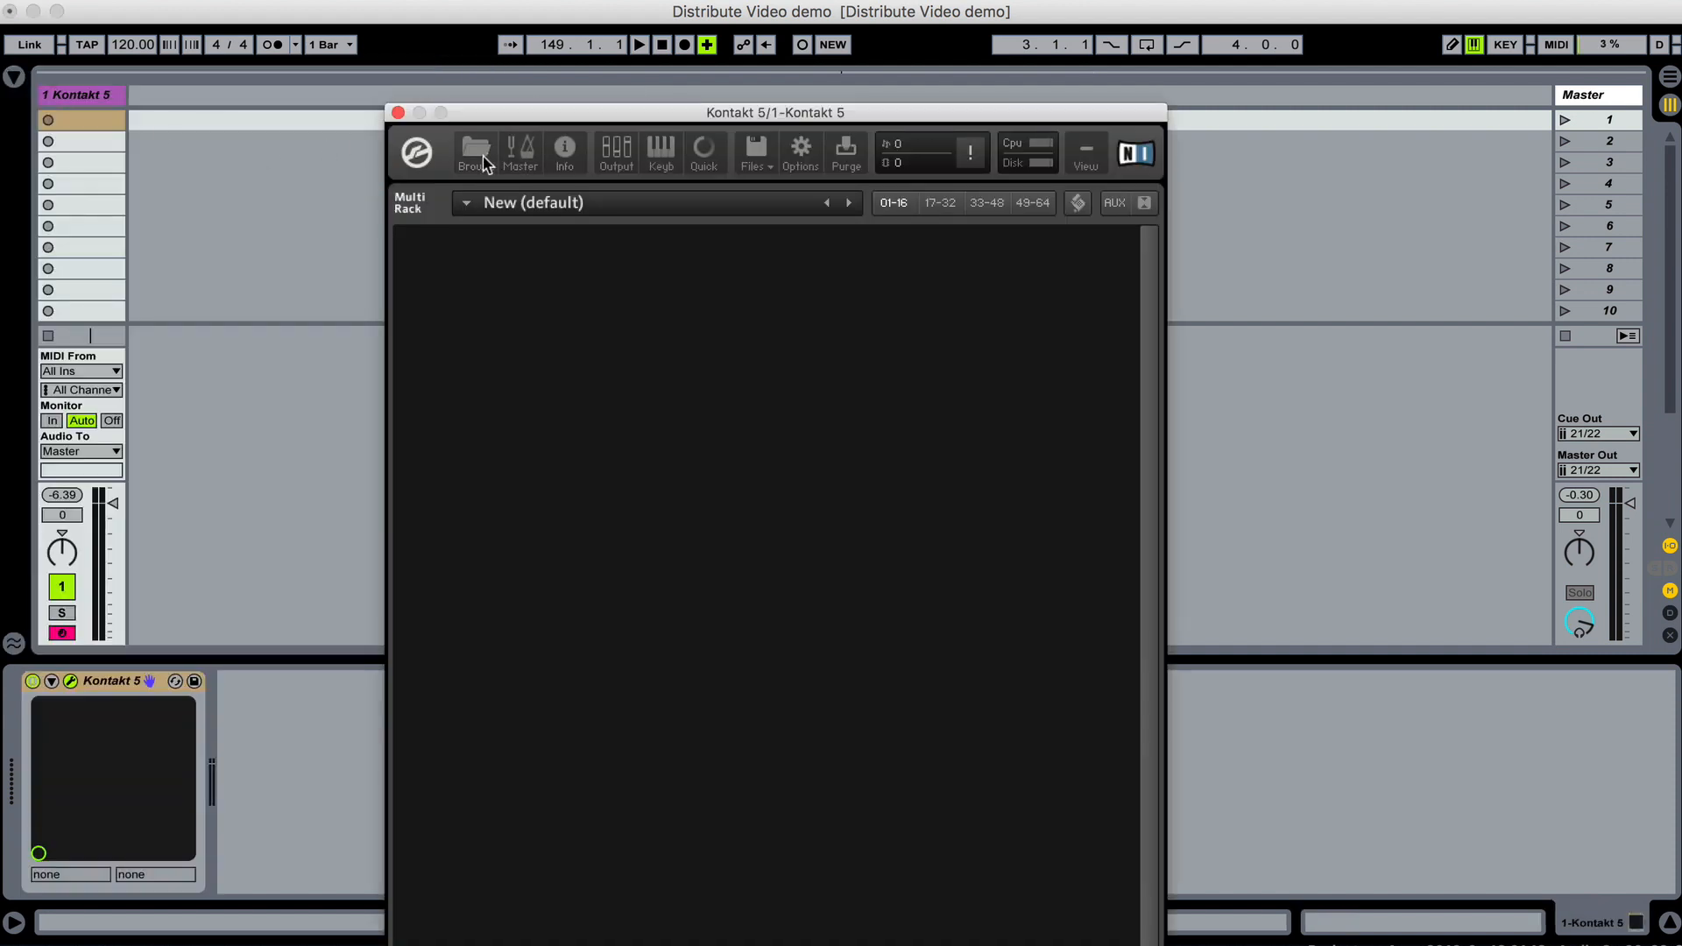
{"action": "scroll", "coordinate": [530, 421], "scroll_direction": "down", "scroll_amount": 5}
{"action": "scroll", "coordinate": [531, 495], "scroll_direction": "down", "scroll_amount": 2}
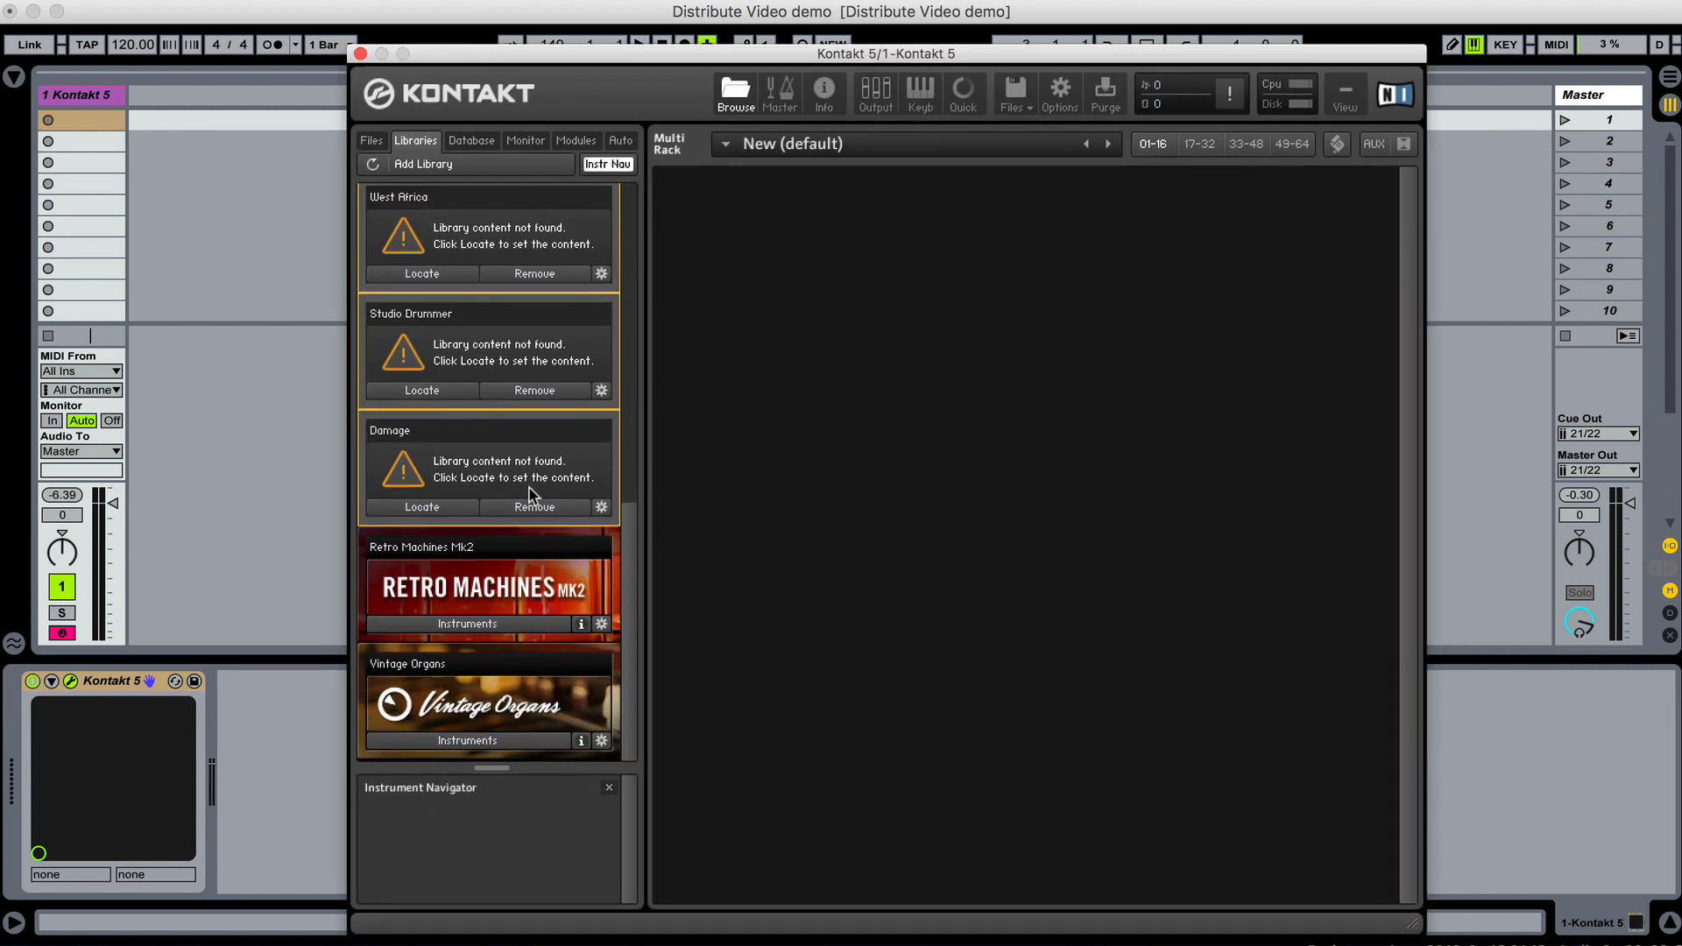
{"action": "left_click", "coordinate": [517, 624]}
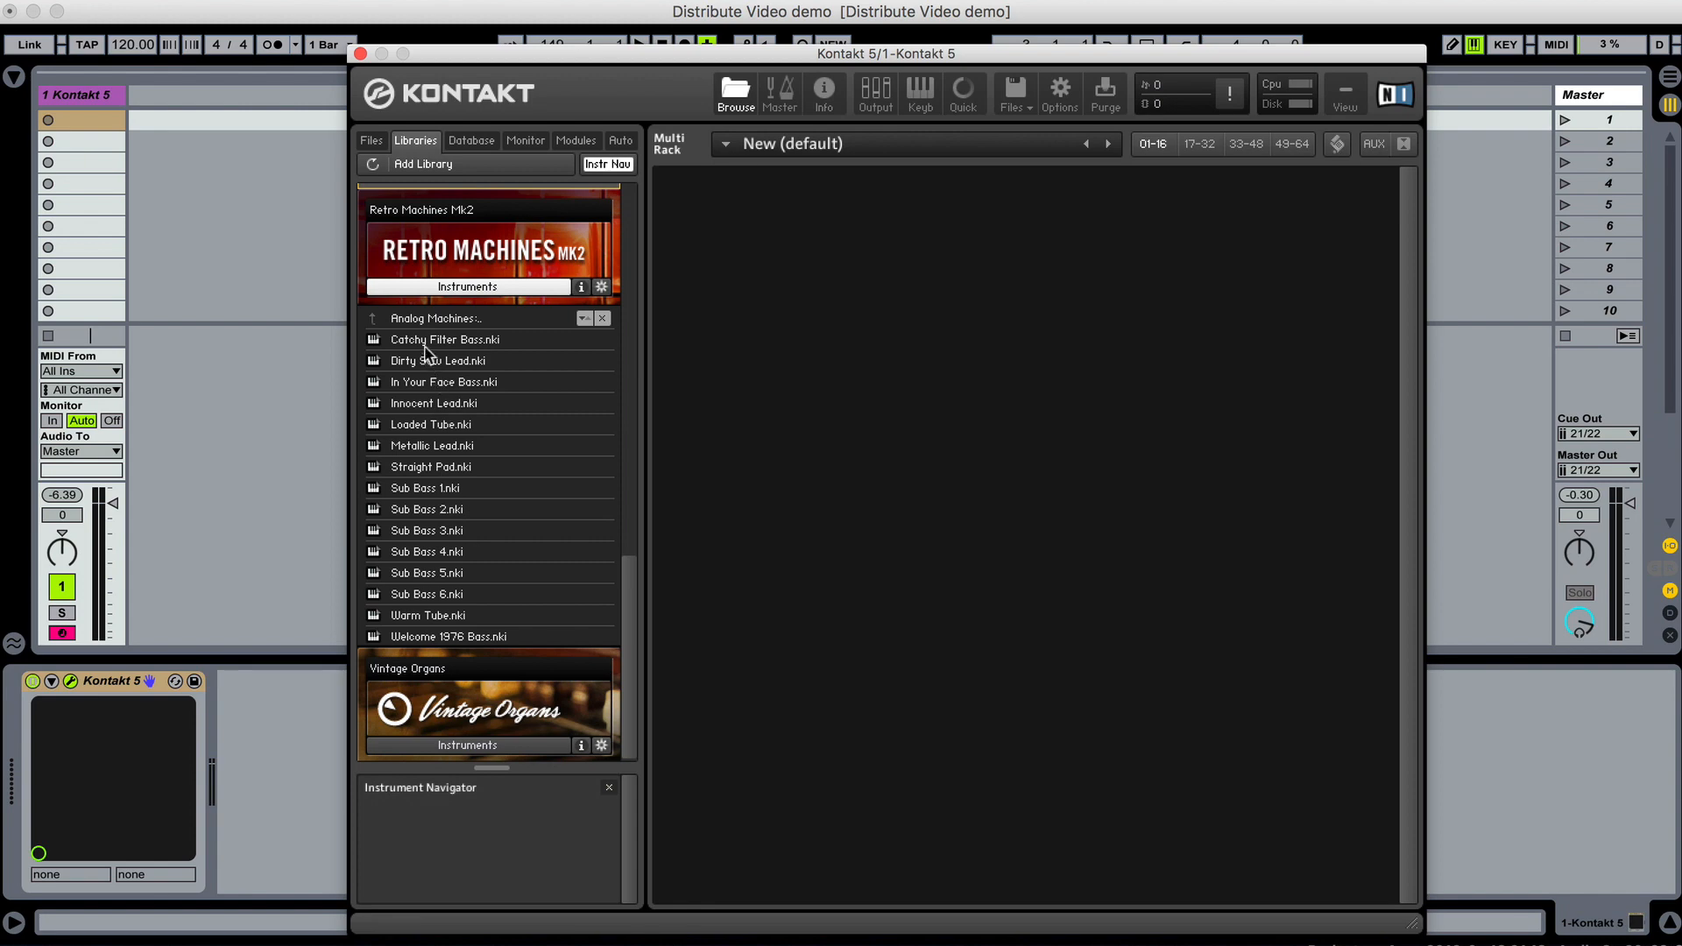
{"action": "left_click_drag", "start_coordinate": [430, 340], "coordinate": [695, 391]}
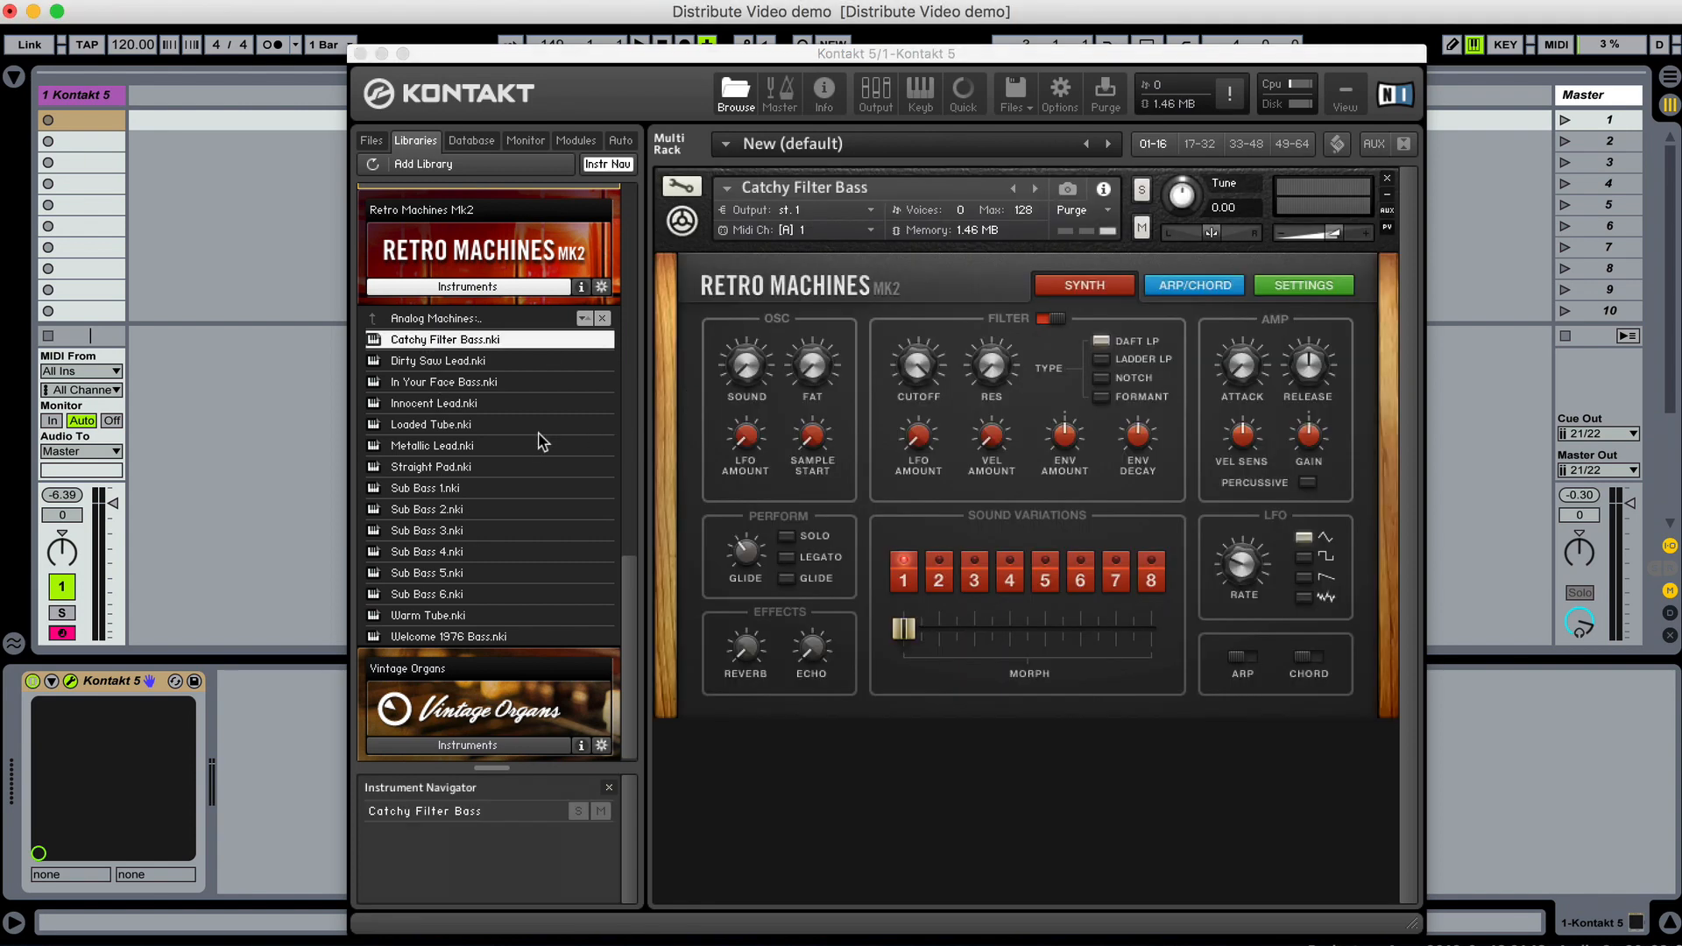
Add the Basic Funk 1 instrument from the Vintage Organs library to the Kontakt rack
{"action": "scroll", "coordinate": [537, 443], "scroll_direction": "down", "scroll_amount": 1}
{"action": "left_click", "coordinate": [525, 740]}
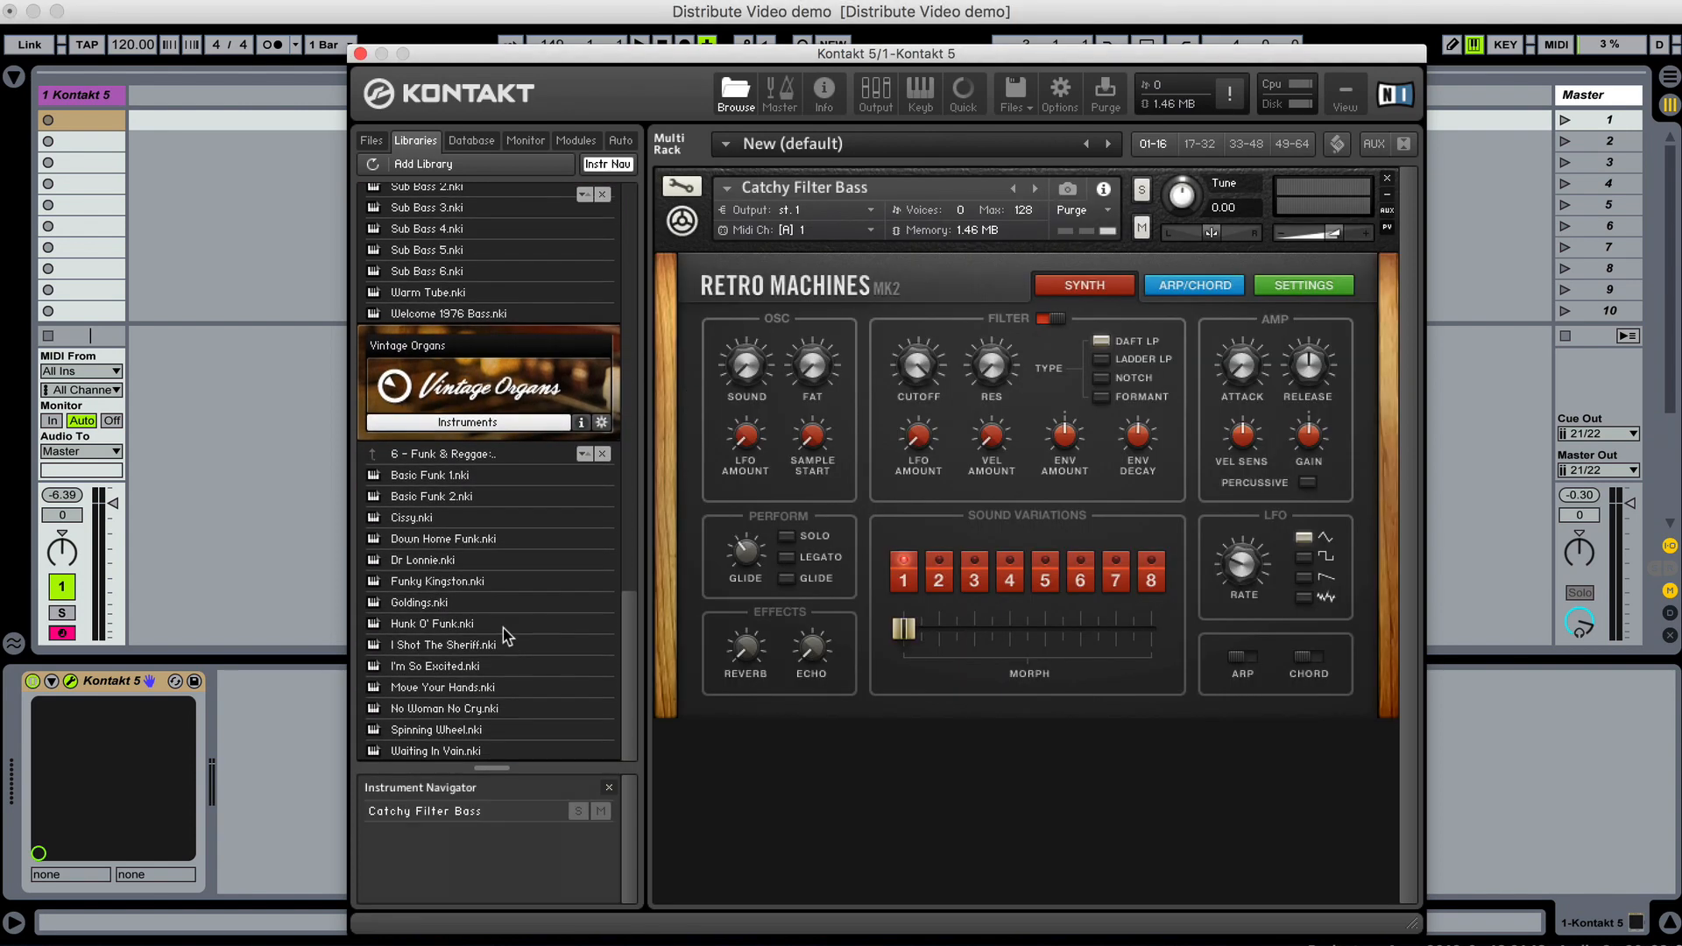
{"action": "left_click_drag", "start_coordinate": [434, 475], "coordinate": [728, 780]}
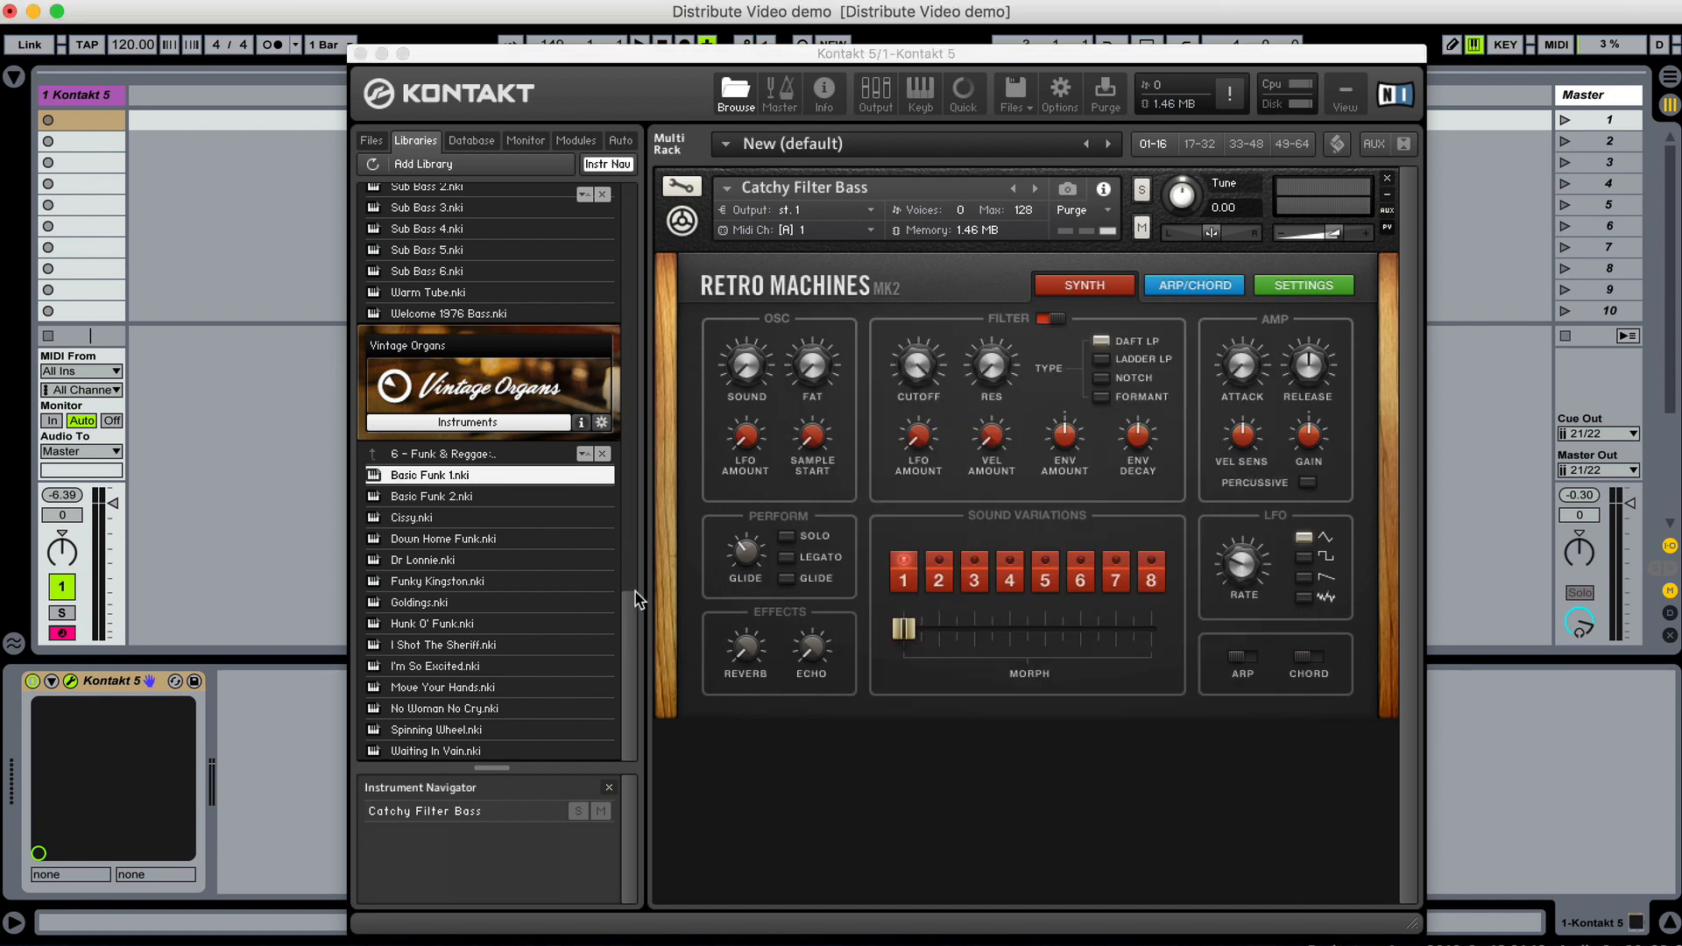
{"action": "scroll", "coordinate": [606, 367], "scroll_direction": "up", "scroll_amount": 2}
{"action": "scroll", "coordinate": [639, 389], "scroll_direction": "down", "scroll_amount": 2}
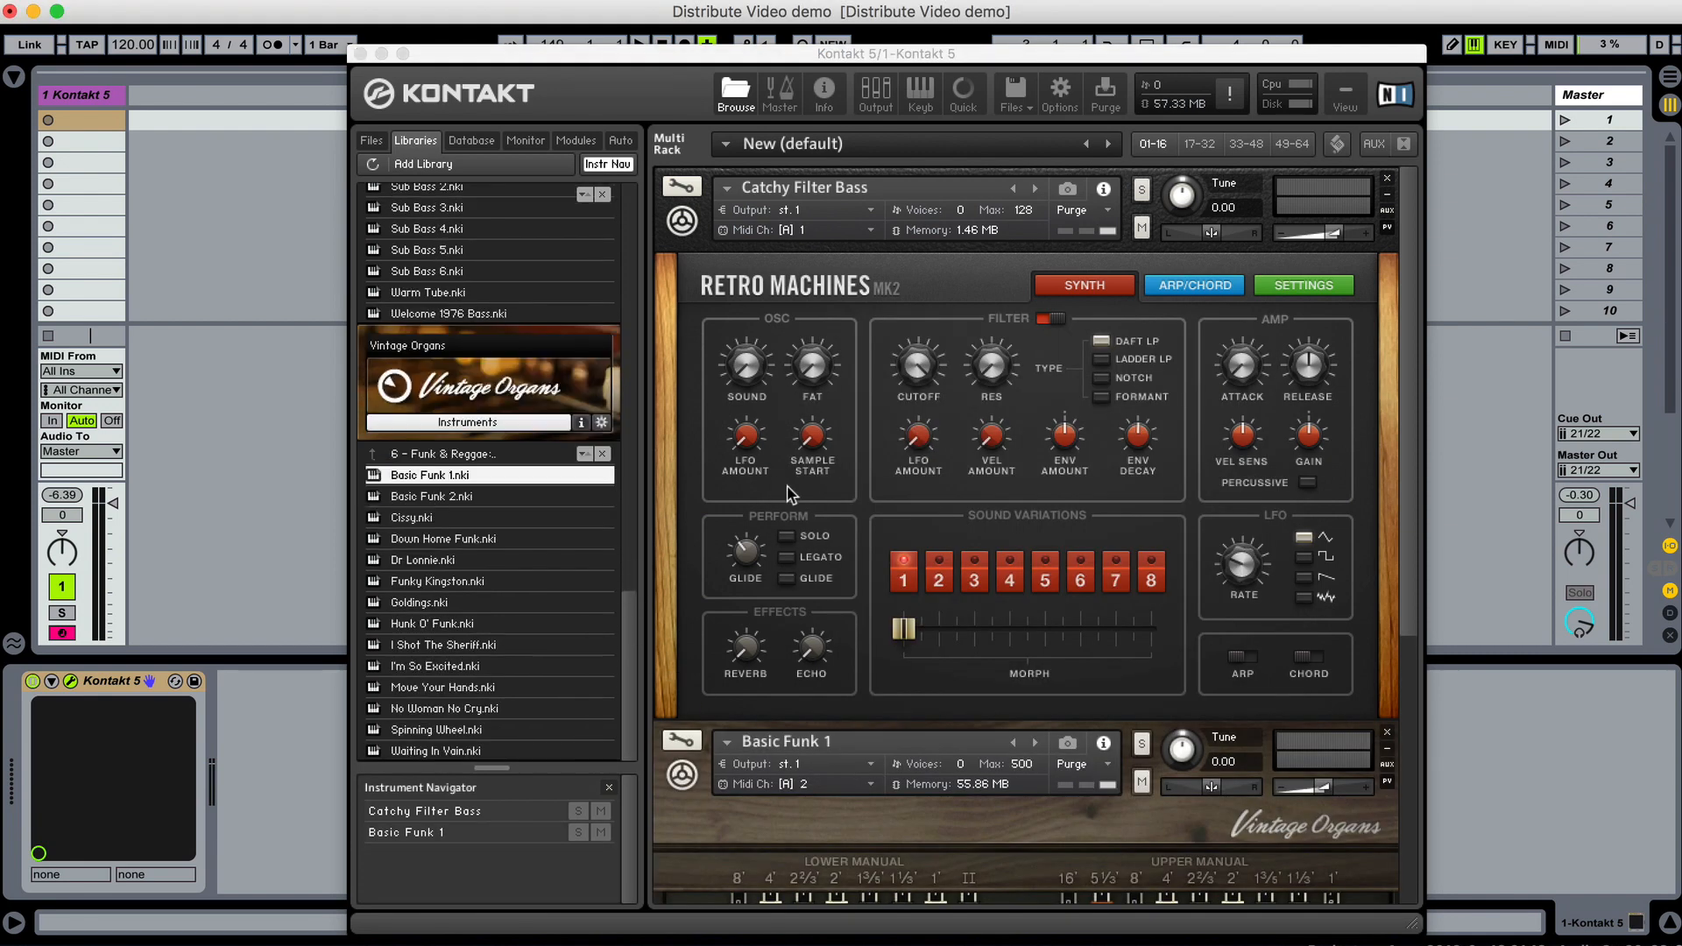
Add the Dirty Saw Lead instrument from Retro Machines Mk2 and hide Kontakt's library browser
{"action": "scroll", "coordinate": [543, 442], "scroll_direction": "up", "scroll_amount": 5}
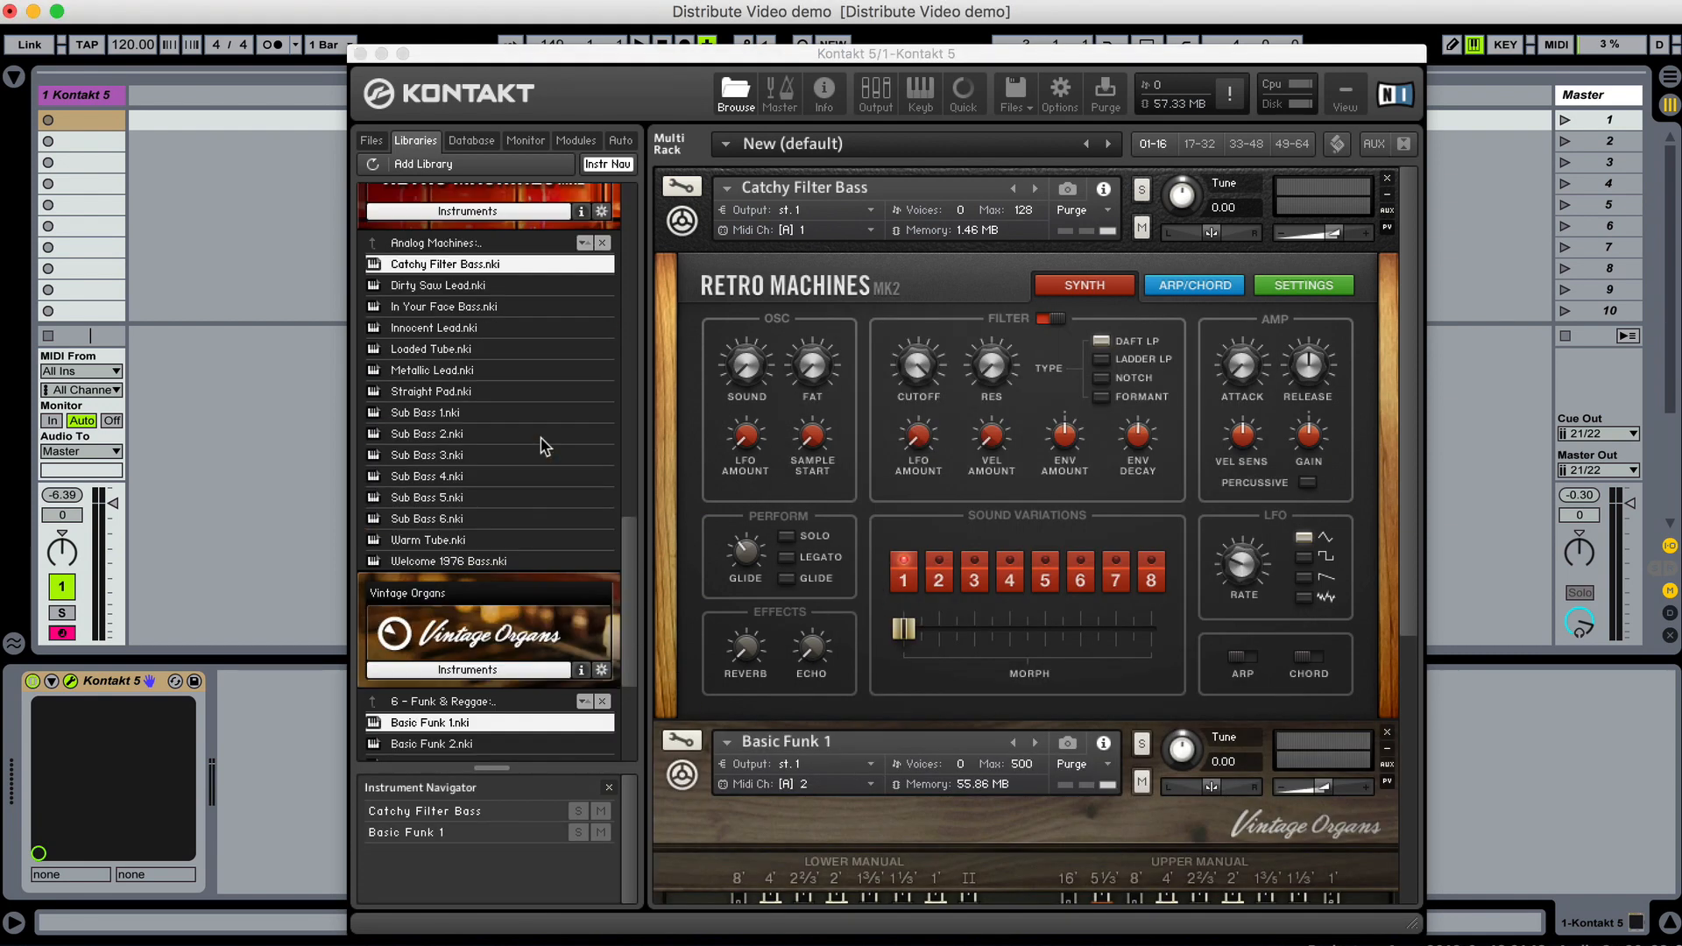
{"action": "double_click", "coordinate": [442, 285]}
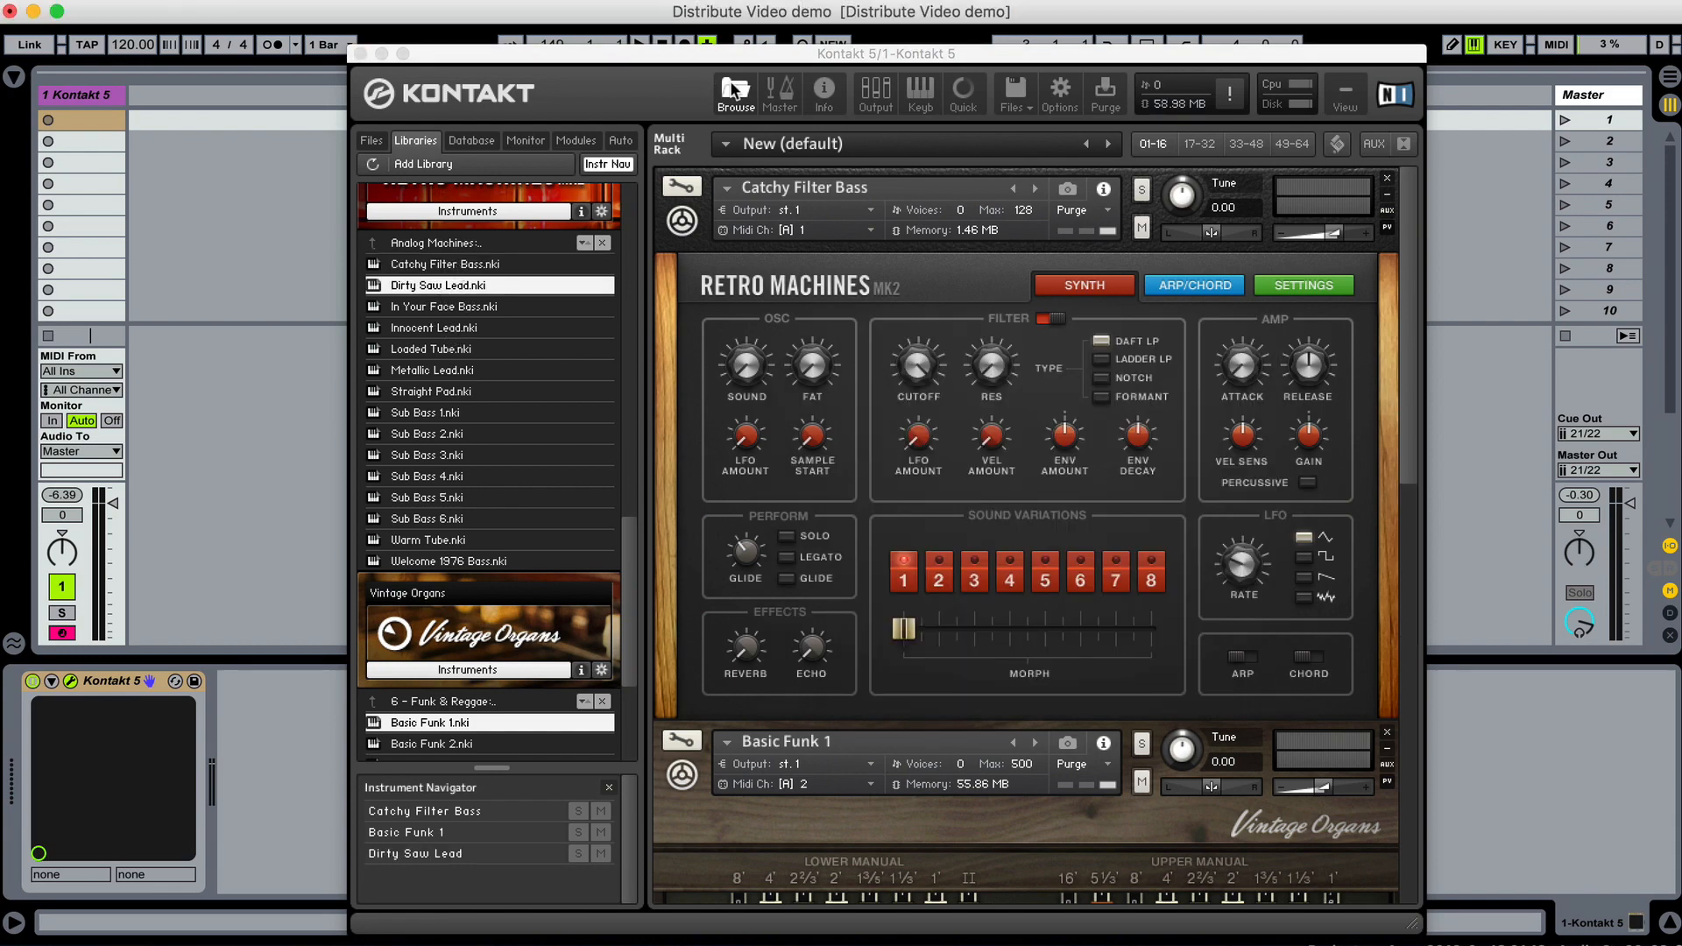
{"action": "left_click", "coordinate": [734, 89]}
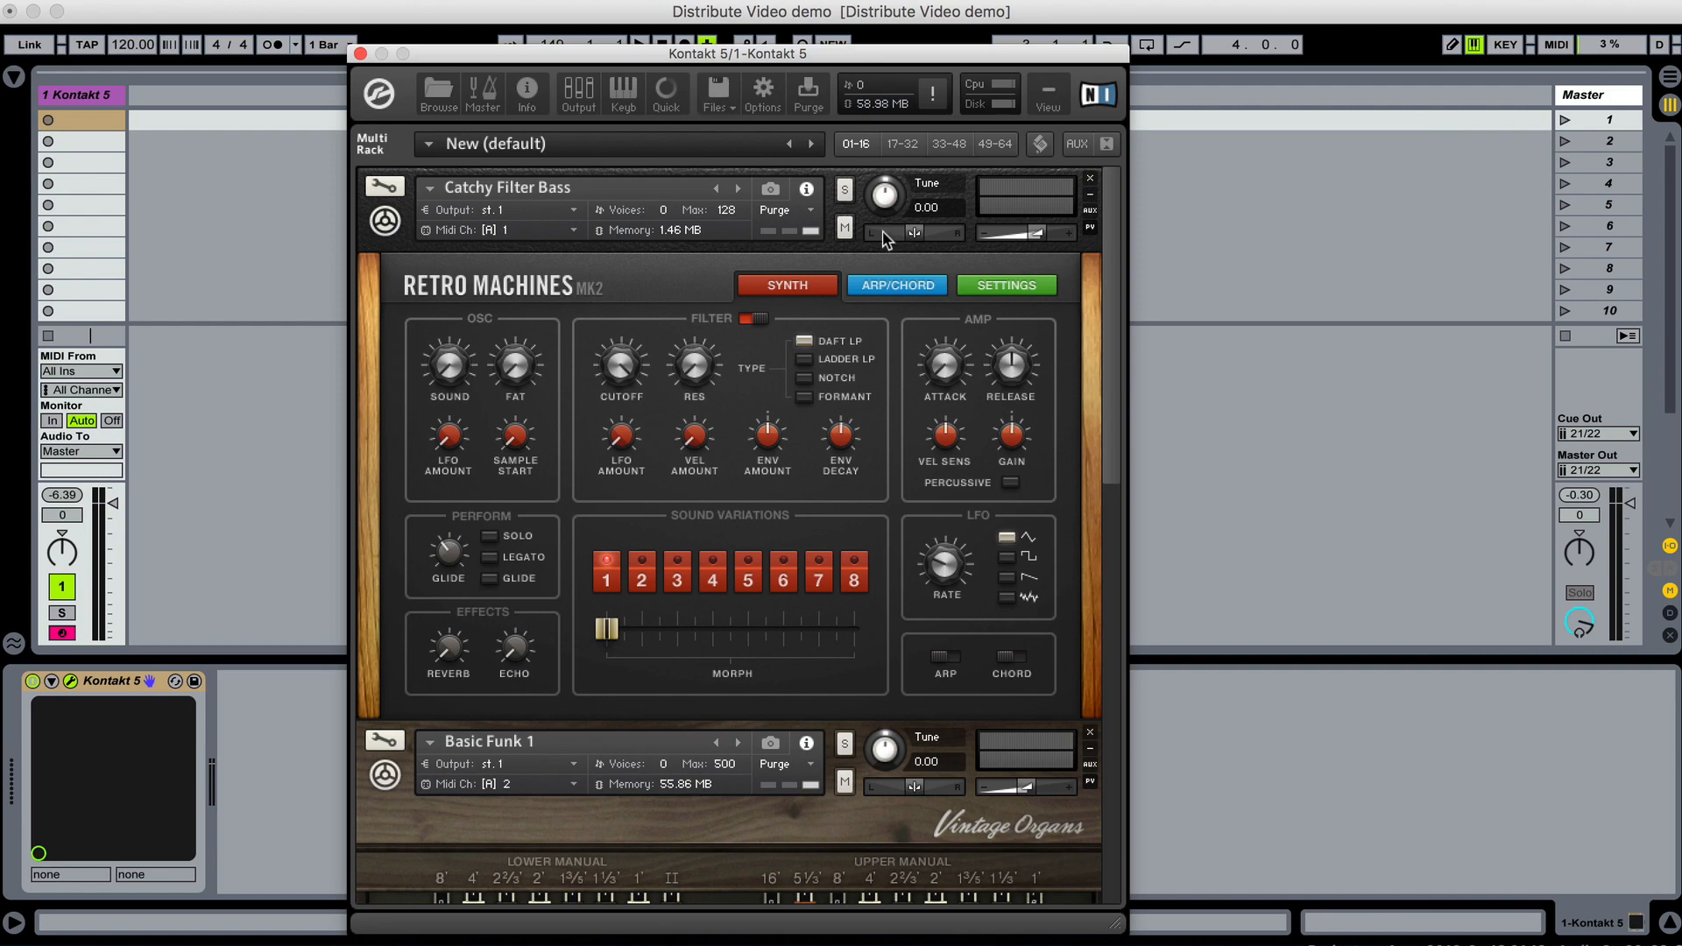
Check the MIDI channel assignment of each of the three instruments in the Kontakt rack
{"action": "scroll", "coordinate": [903, 386], "scroll_direction": "down", "scroll_amount": 10}
{"action": "scroll", "coordinate": [911, 416], "scroll_direction": "down", "scroll_amount": 5}
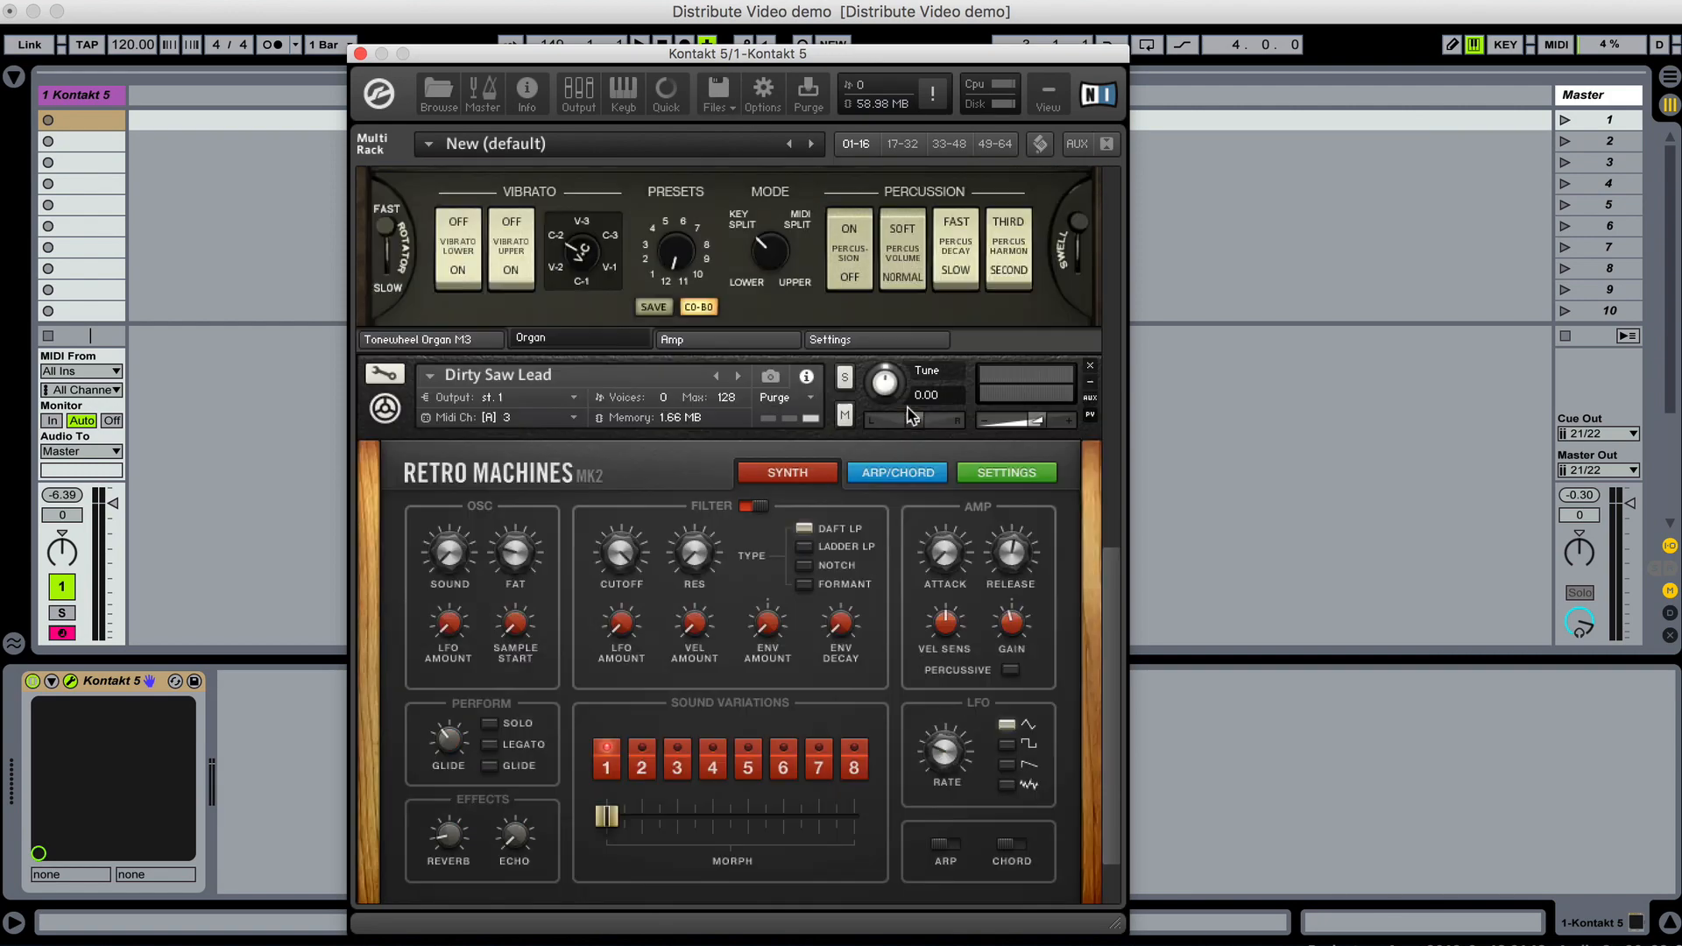
{"action": "scroll", "coordinate": [616, 213], "scroll_direction": "up", "scroll_amount": 12}
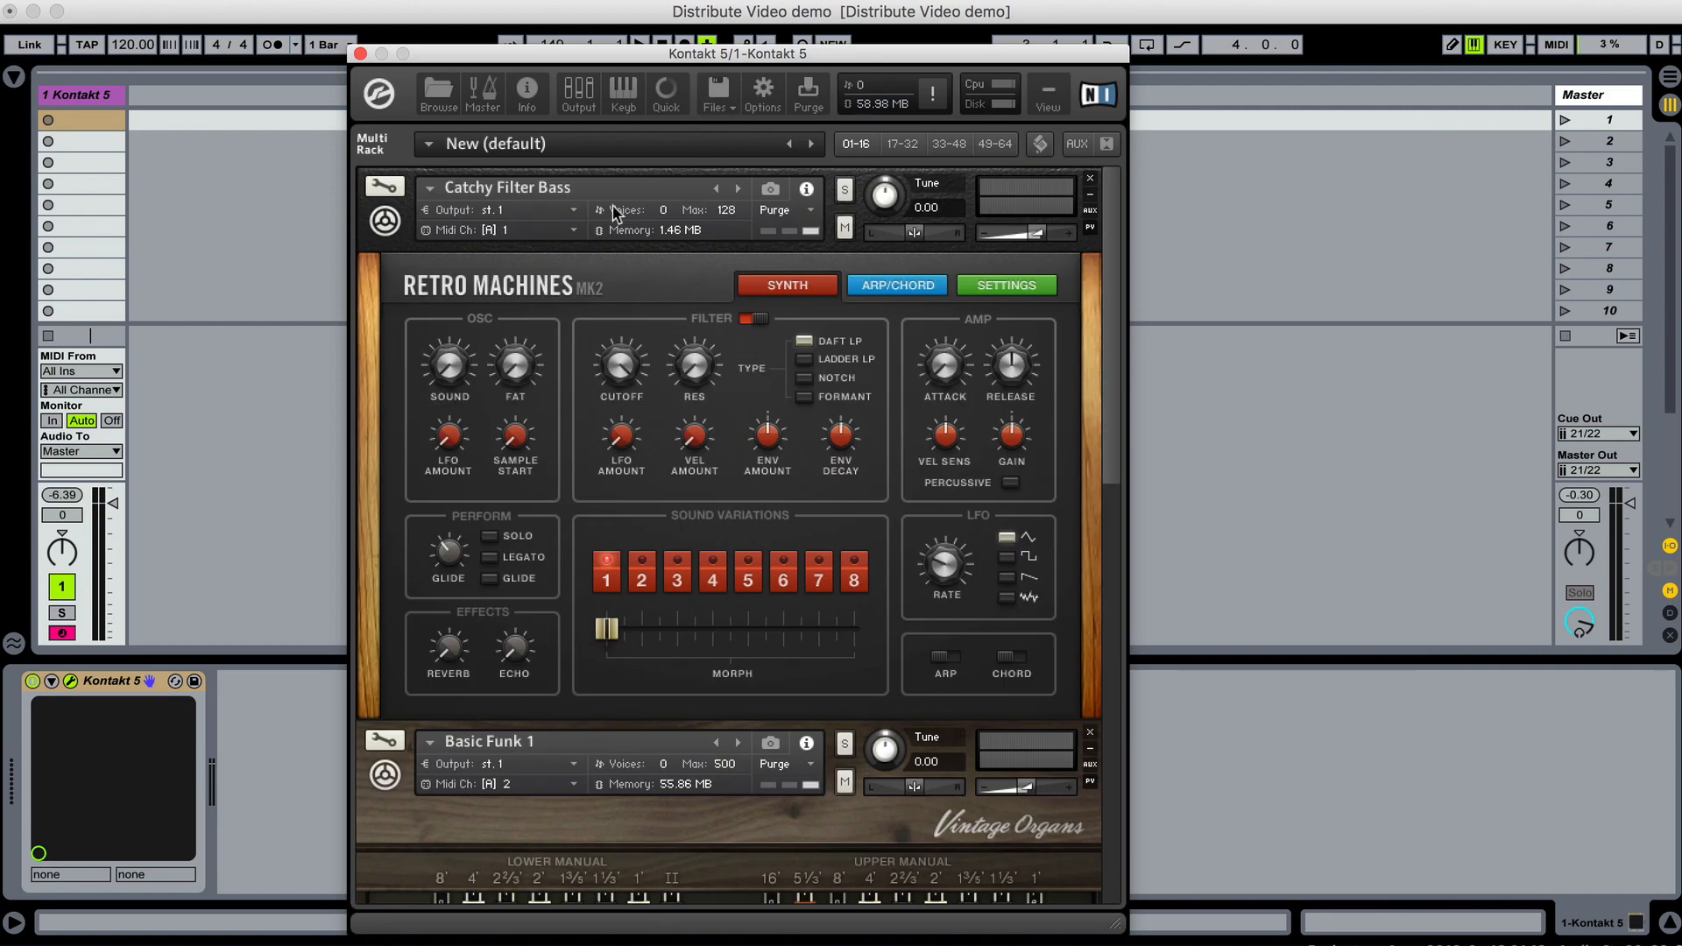
{"action": "left_click", "coordinate": [571, 224]}
{"action": "mouse_move", "coordinate": [573, 273]}
{"action": "left_click", "coordinate": [646, 280]}
{"action": "left_click", "coordinate": [560, 784]}
{"action": "mouse_move", "coordinate": [578, 826]}
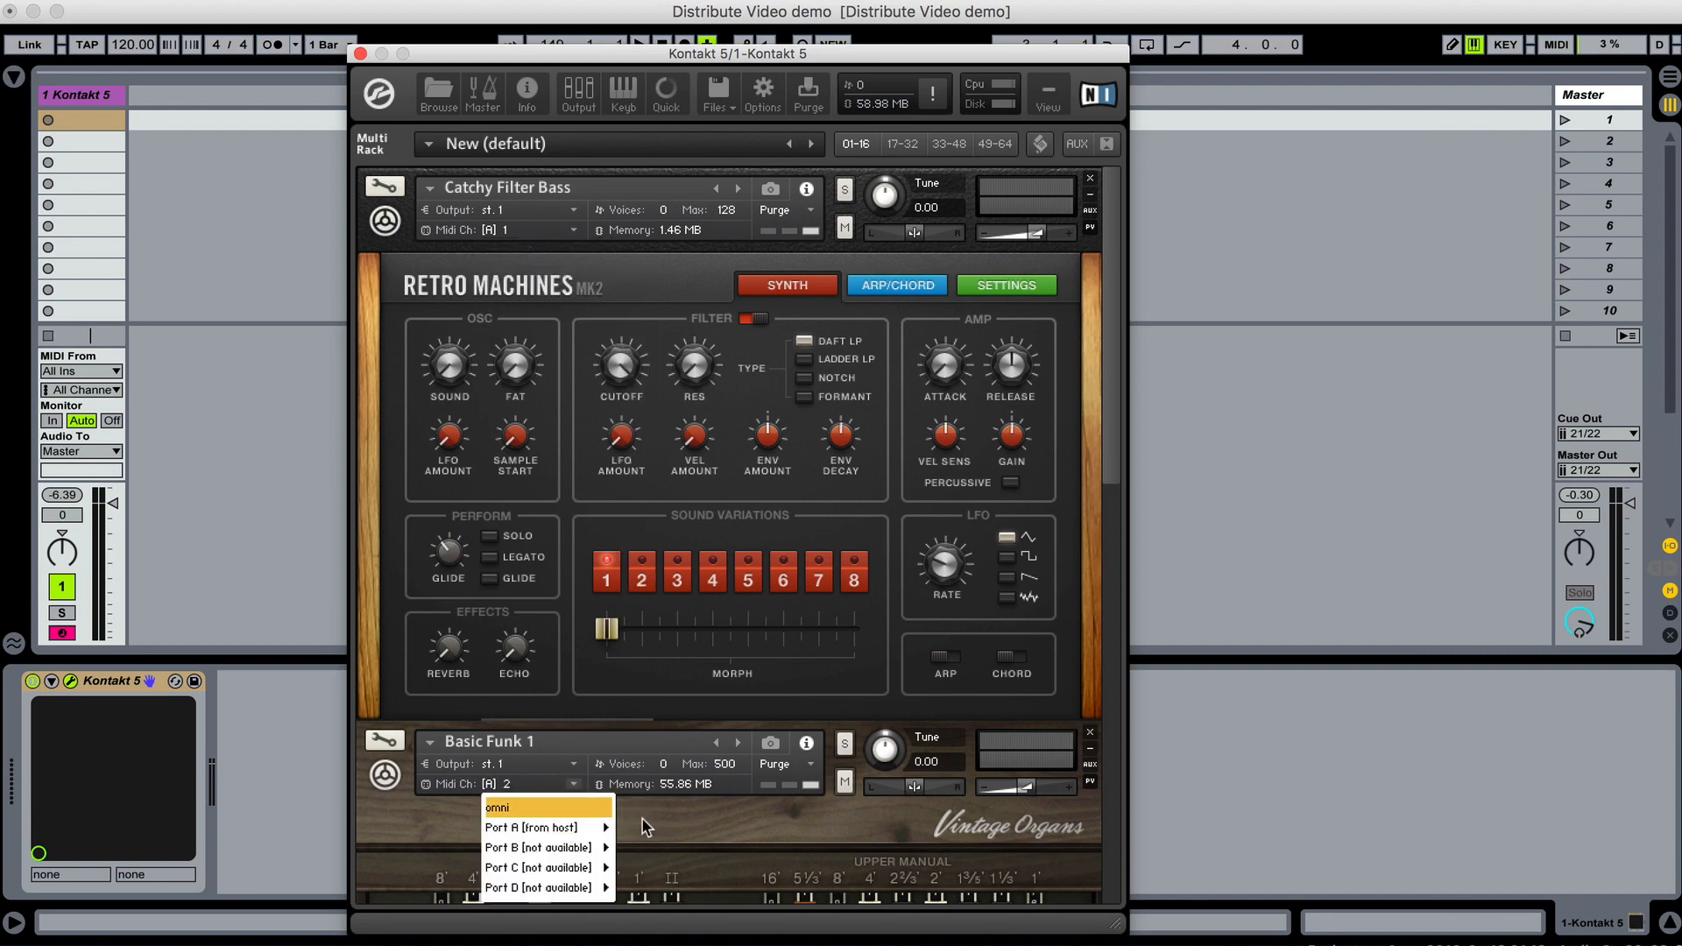
{"action": "scroll", "coordinate": [641, 656], "scroll_direction": "down", "scroll_amount": 4}
{"action": "scroll", "coordinate": [640, 655], "scroll_direction": "down", "scroll_amount": 3}
{"action": "left_click", "coordinate": [541, 679]}
{"action": "mouse_move", "coordinate": [543, 723]}
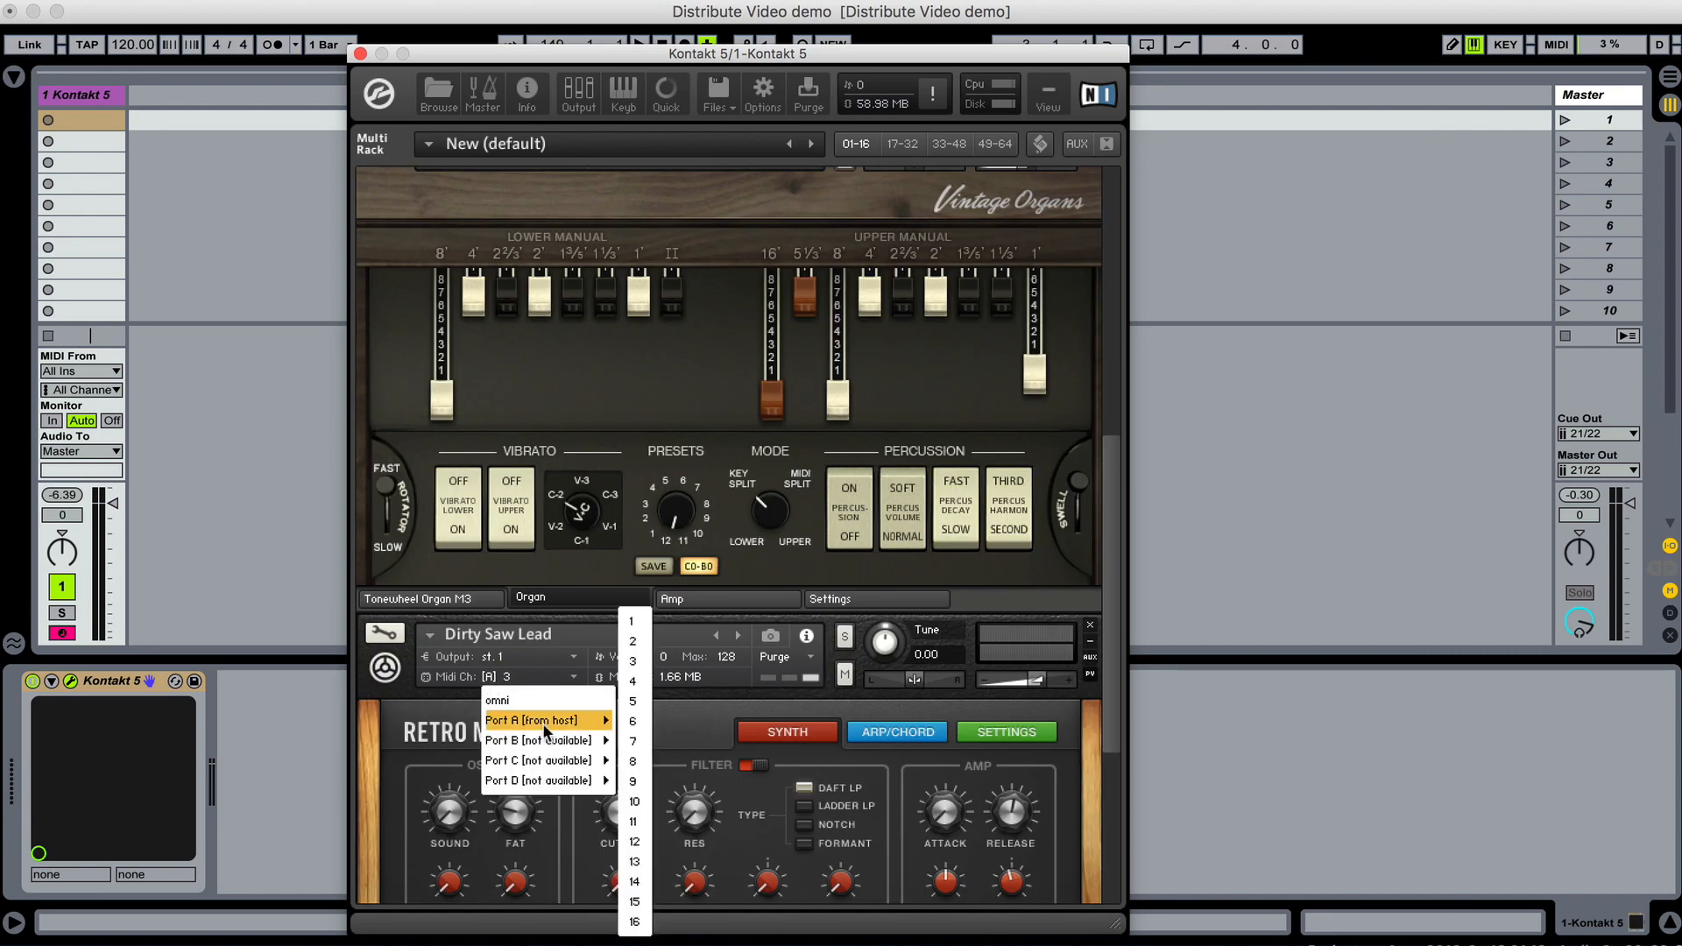
{"action": "left_click", "coordinate": [648, 675]}
Route Basic Funk 1 to output st. 2 and Dirty Saw Lead to output surr. 5.1, and close the Kontakt window
{"action": "scroll", "coordinate": [590, 644], "scroll_direction": "up", "scroll_amount": 7}
{"action": "left_click", "coordinate": [533, 211]}
{"action": "left_click", "coordinate": [545, 259]}
{"action": "left_click", "coordinate": [536, 765]}
{"action": "left_click", "coordinate": [533, 812]}
{"action": "scroll", "coordinate": [533, 817], "scroll_direction": "down", "scroll_amount": 9}
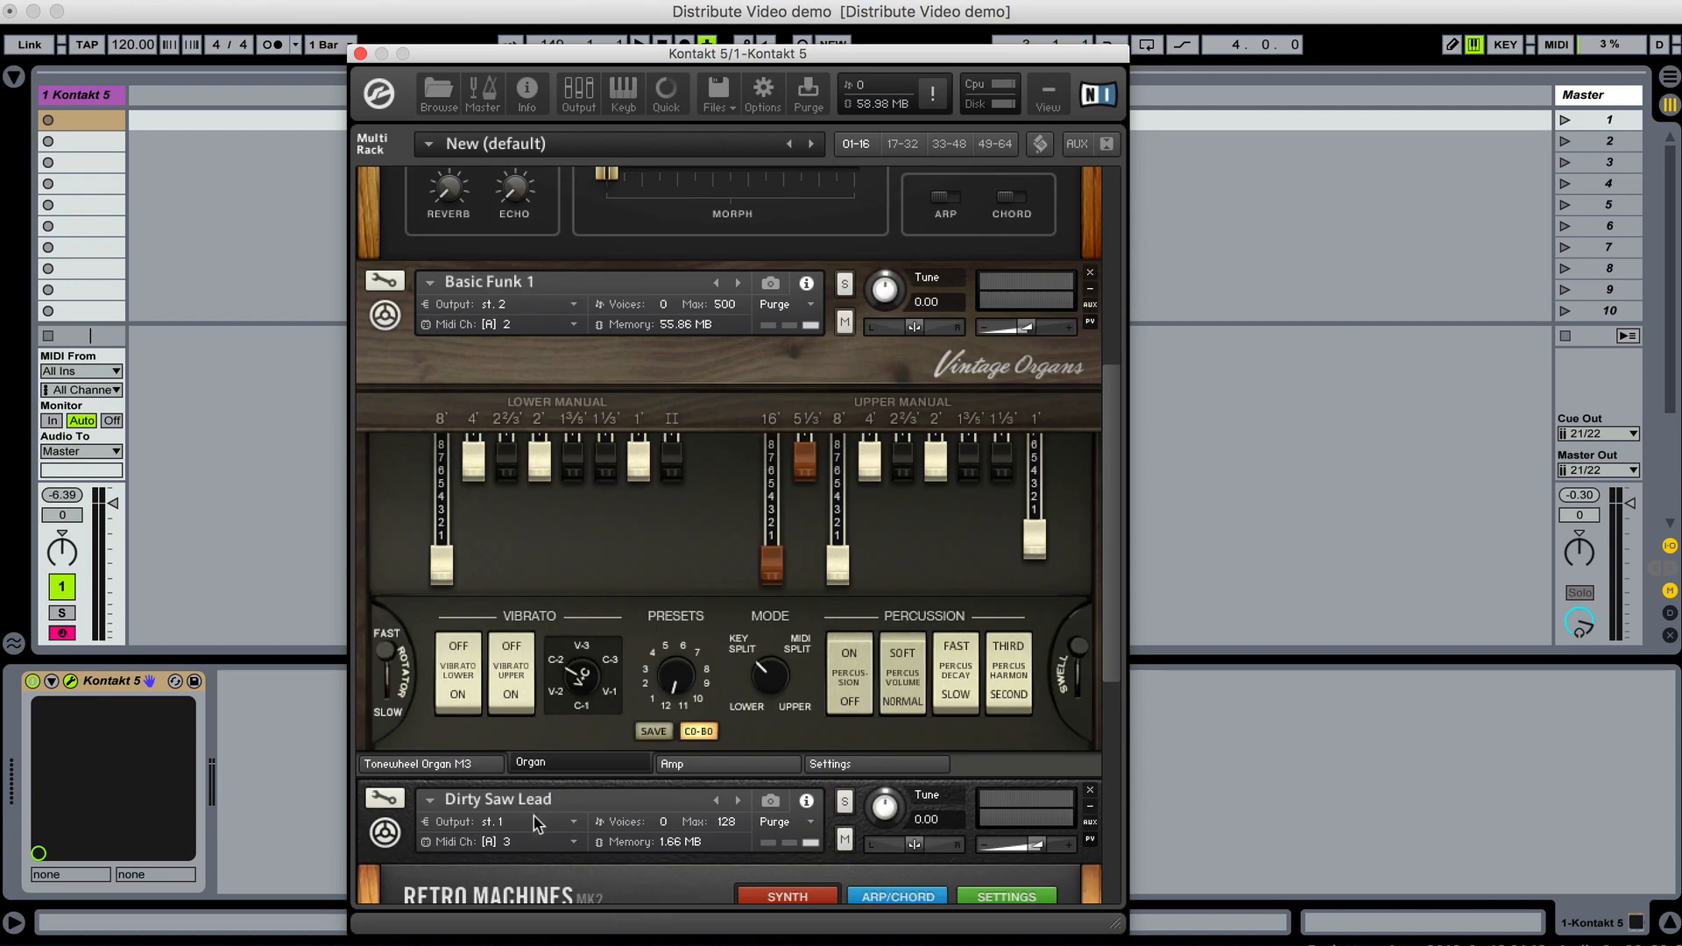
{"action": "scroll", "coordinate": [502, 279], "scroll_direction": "down", "scroll_amount": 1}
{"action": "scroll", "coordinate": [502, 279], "scroll_direction": "down", "scroll_amount": 2}
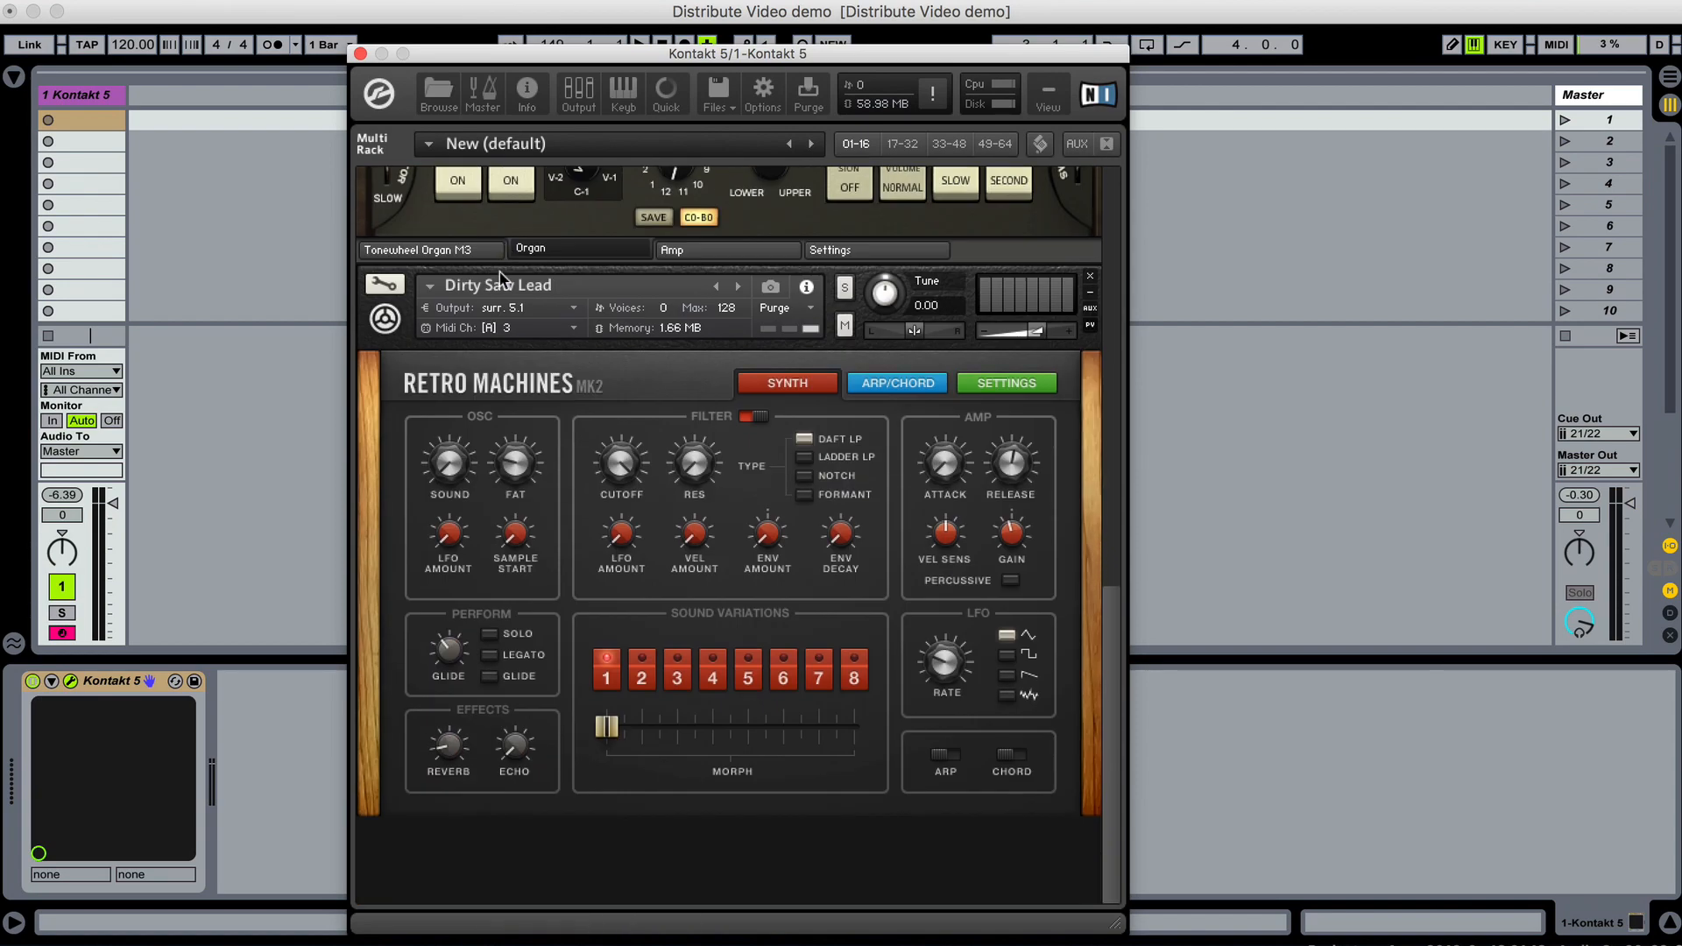
{"action": "scroll", "coordinate": [501, 279], "scroll_direction": "up", "scroll_amount": 3}
{"action": "scroll", "coordinate": [502, 279], "scroll_direction": "down", "scroll_amount": 7}
{"action": "scroll", "coordinate": [502, 278], "scroll_direction": "up", "scroll_amount": 1}
{"action": "scroll", "coordinate": [499, 278], "scroll_direction": "up", "scroll_amount": 1}
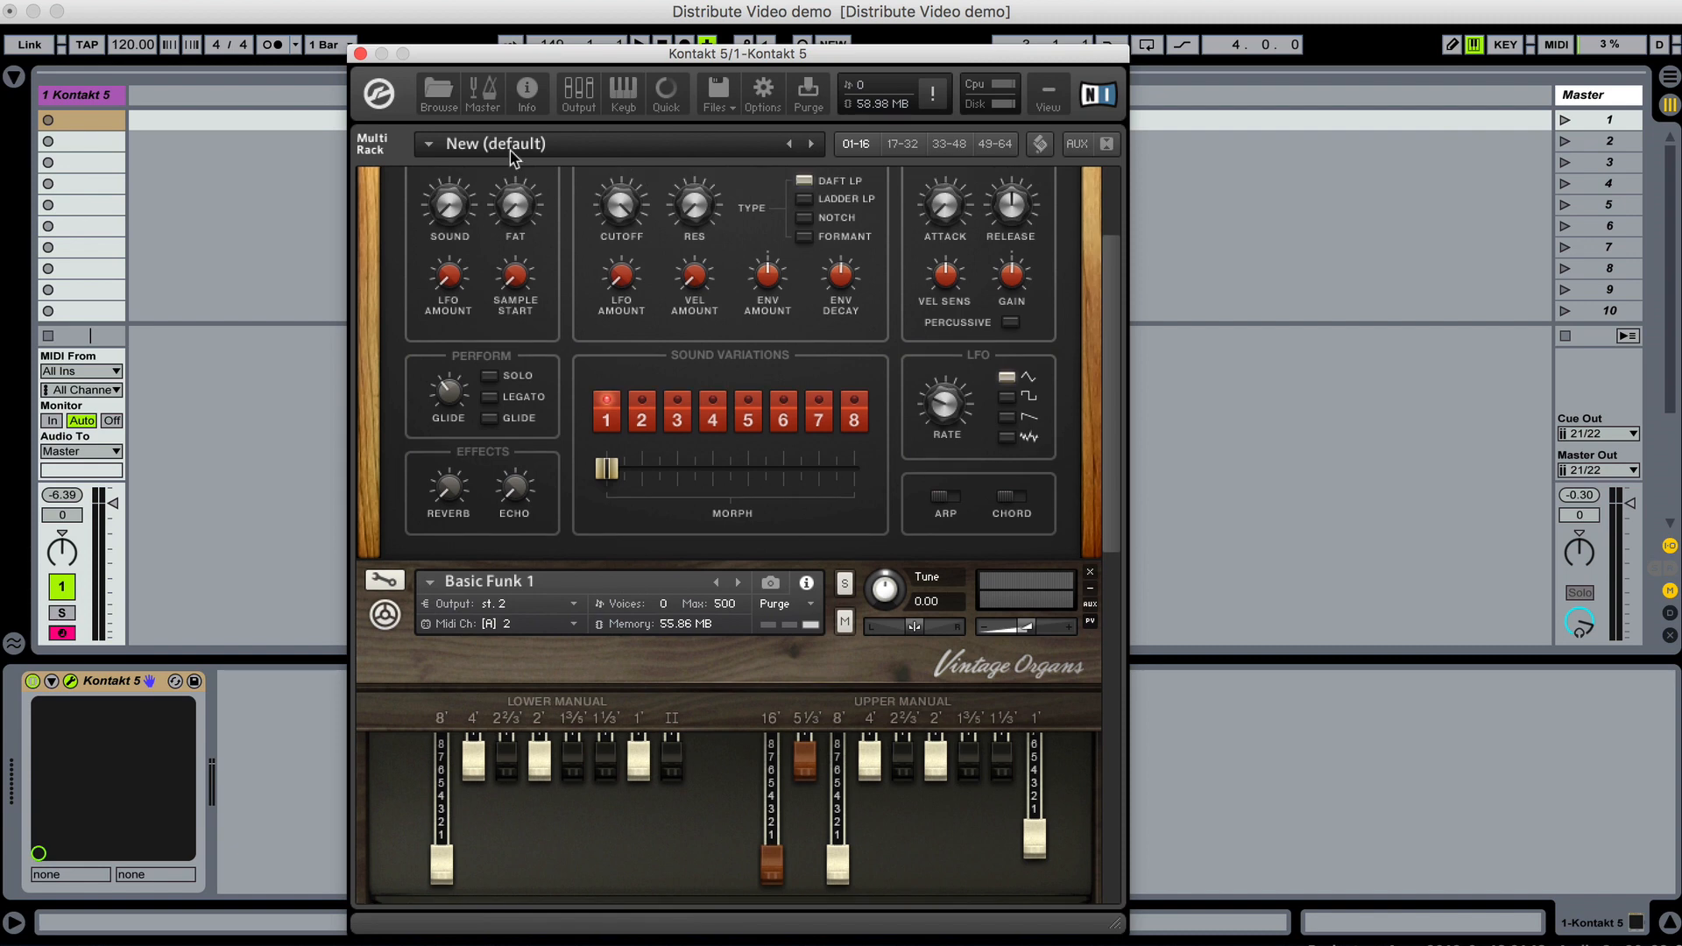
{"action": "left_click_drag", "start_coordinate": [514, 60], "coordinate": [517, 40]}
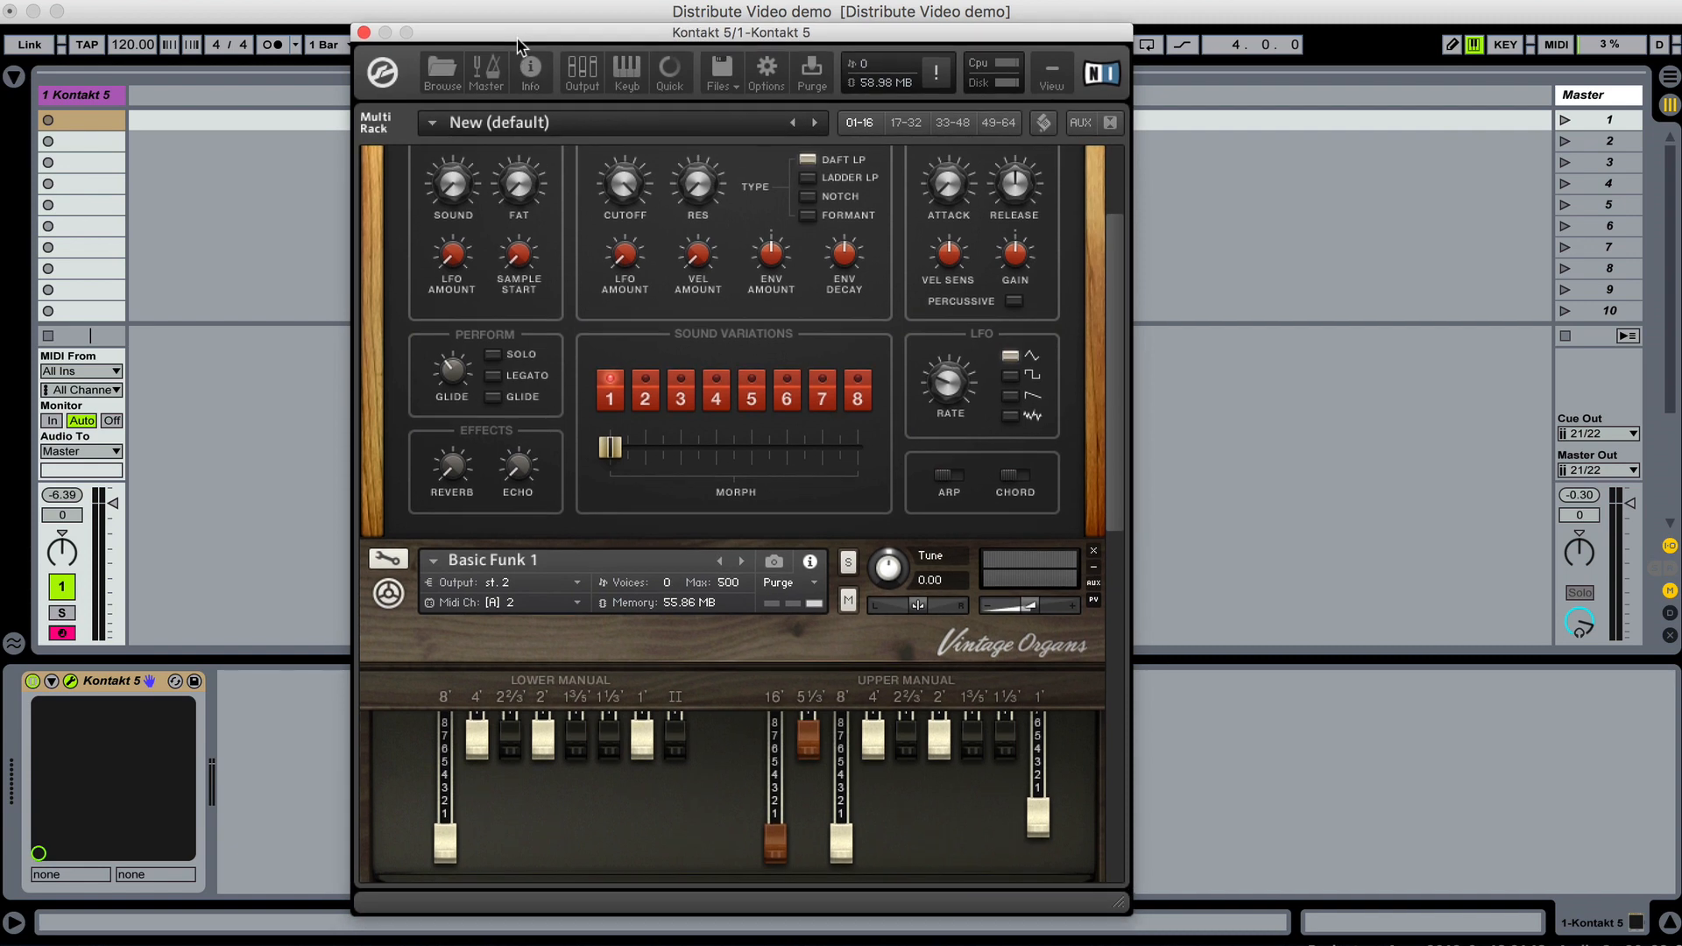
{"action": "left_click", "coordinate": [365, 33]}
Add the Distribute 1.0 device after Kontakt 5 from its folder, and hide the browser
{"action": "left_click", "coordinate": [16, 81]}
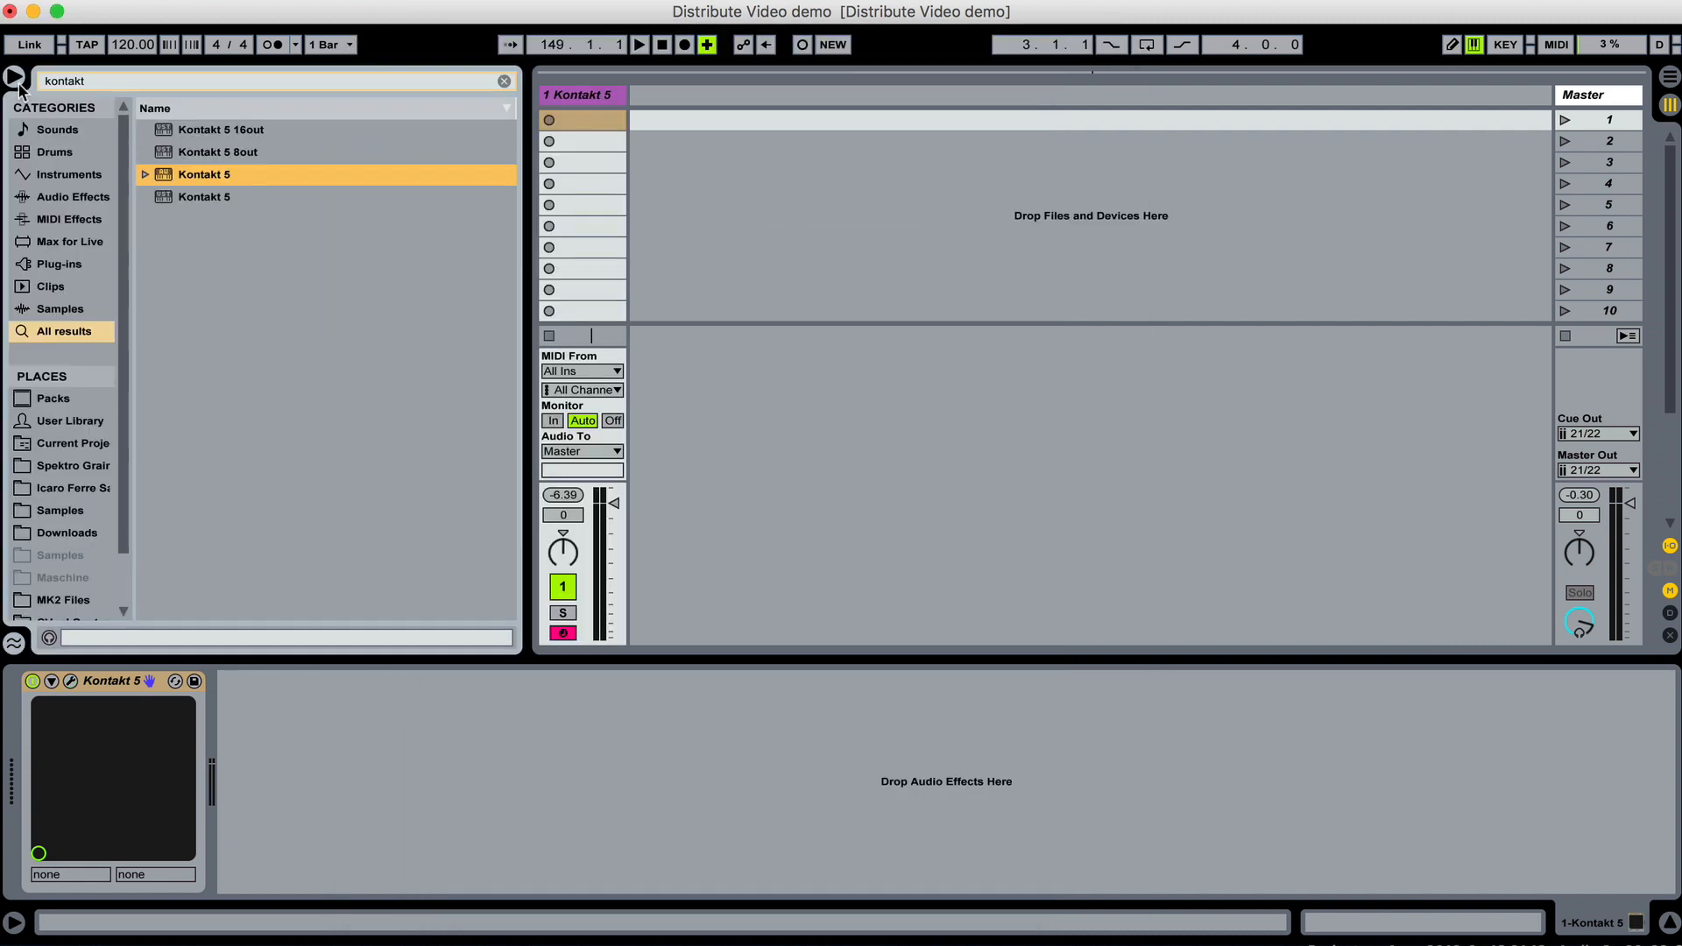
{"action": "scroll", "coordinate": [97, 491], "scroll_direction": "down", "scroll_amount": 2}
{"action": "left_click", "coordinate": [77, 587]}
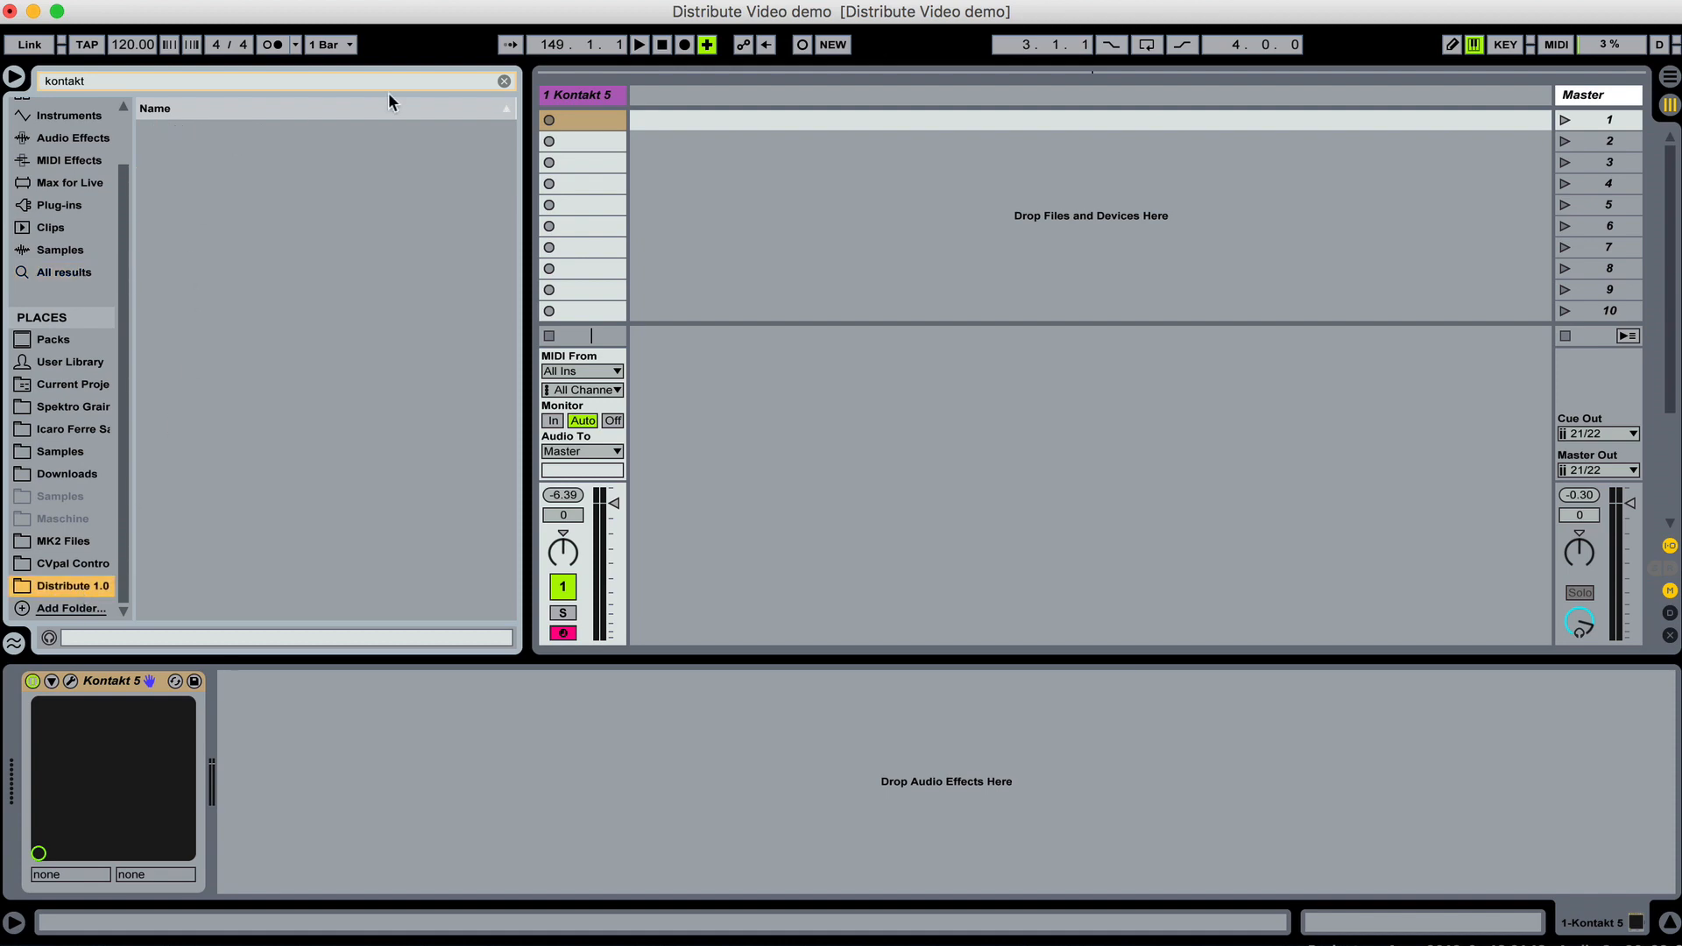
{"action": "left_click", "coordinate": [505, 81]}
{"action": "left_click_drag", "start_coordinate": [263, 130], "coordinate": [271, 840]}
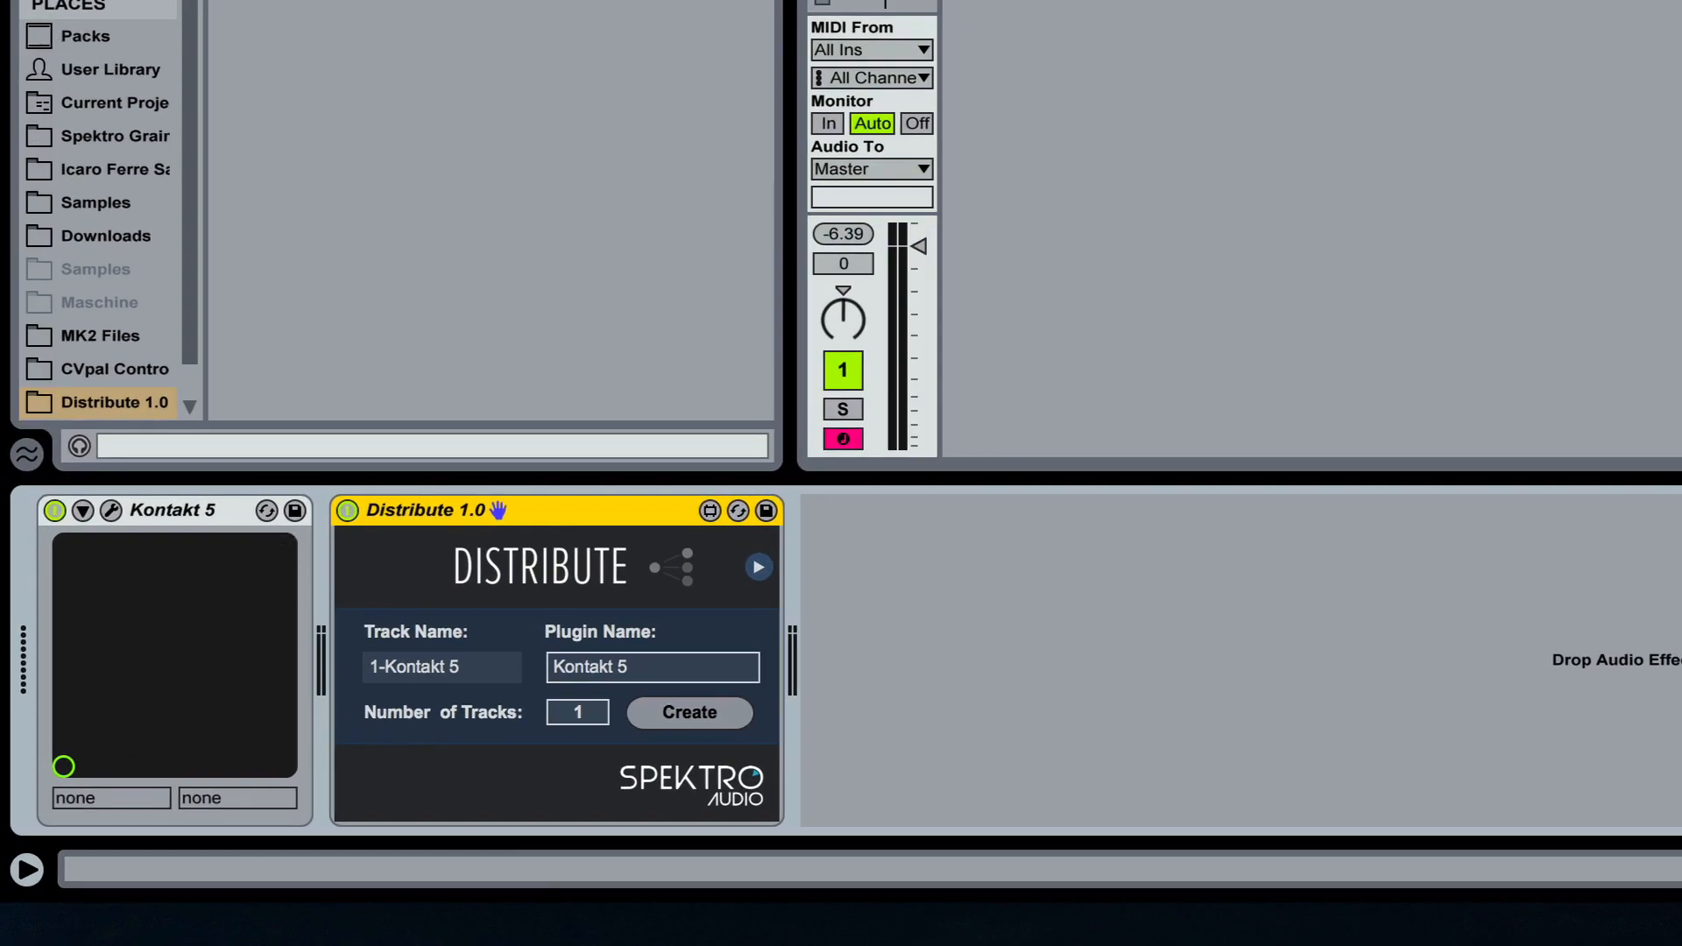
{"action": "key", "text": "alt+super+b"}
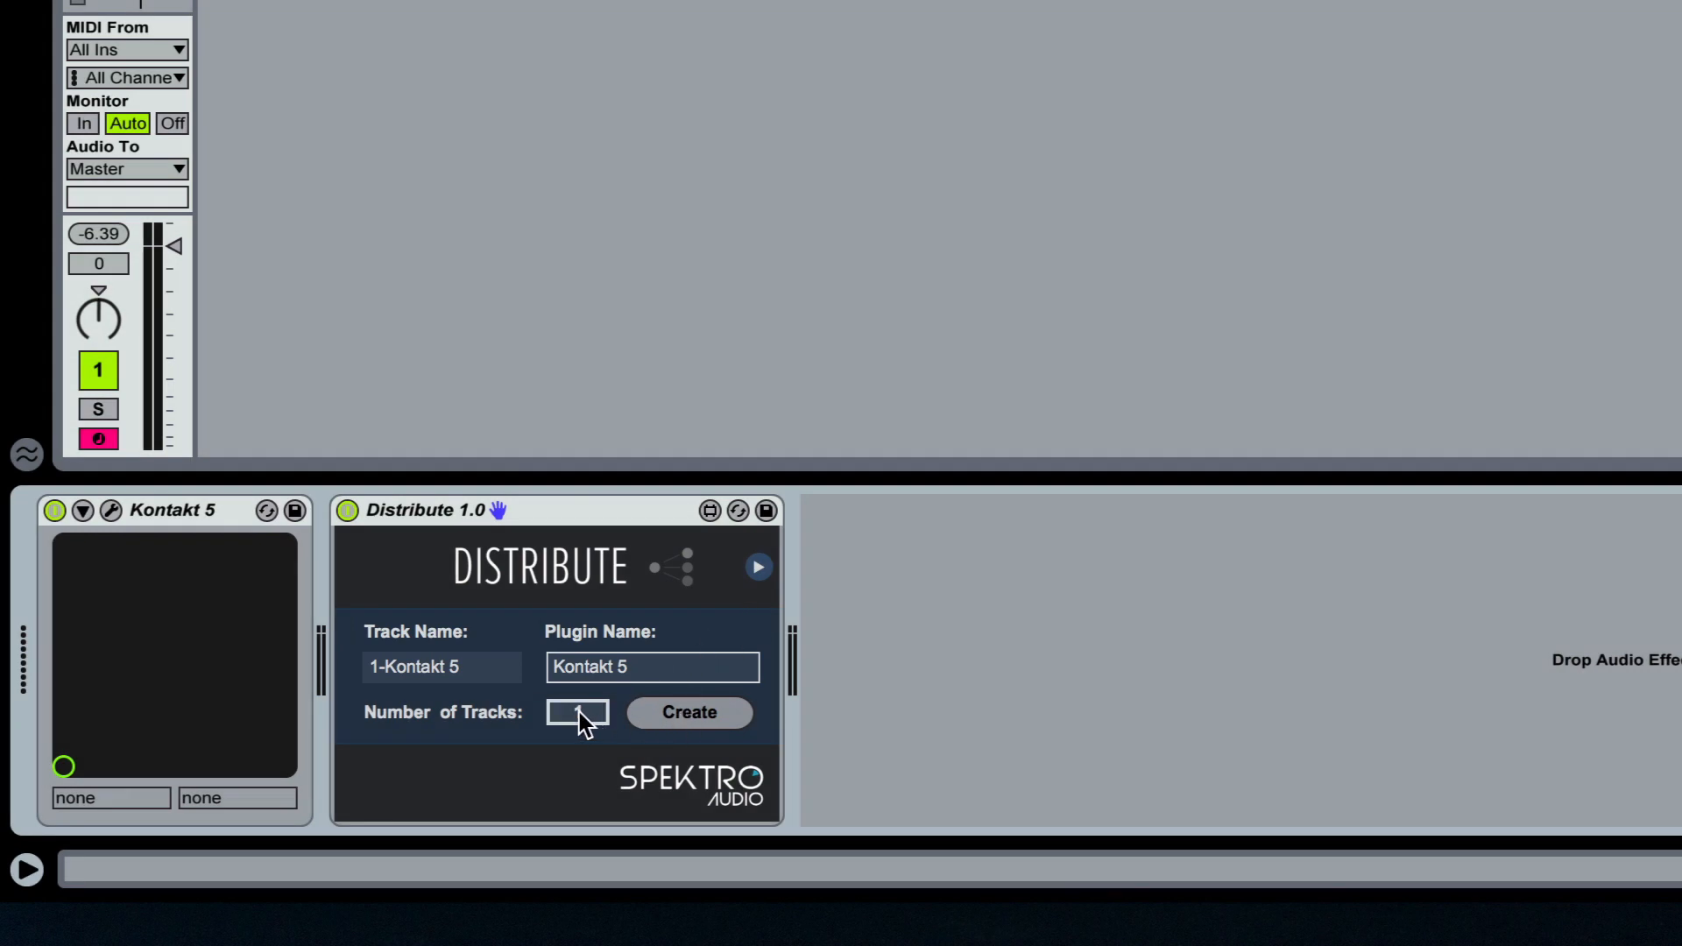
Set Distribute to 2 tracks with Create MIDI Tracks on and the name pattern Ask for Name
{"action": "left_click_drag", "start_coordinate": [580, 712], "coordinate": [580, 701]}
{"action": "left_click", "coordinate": [759, 568]}
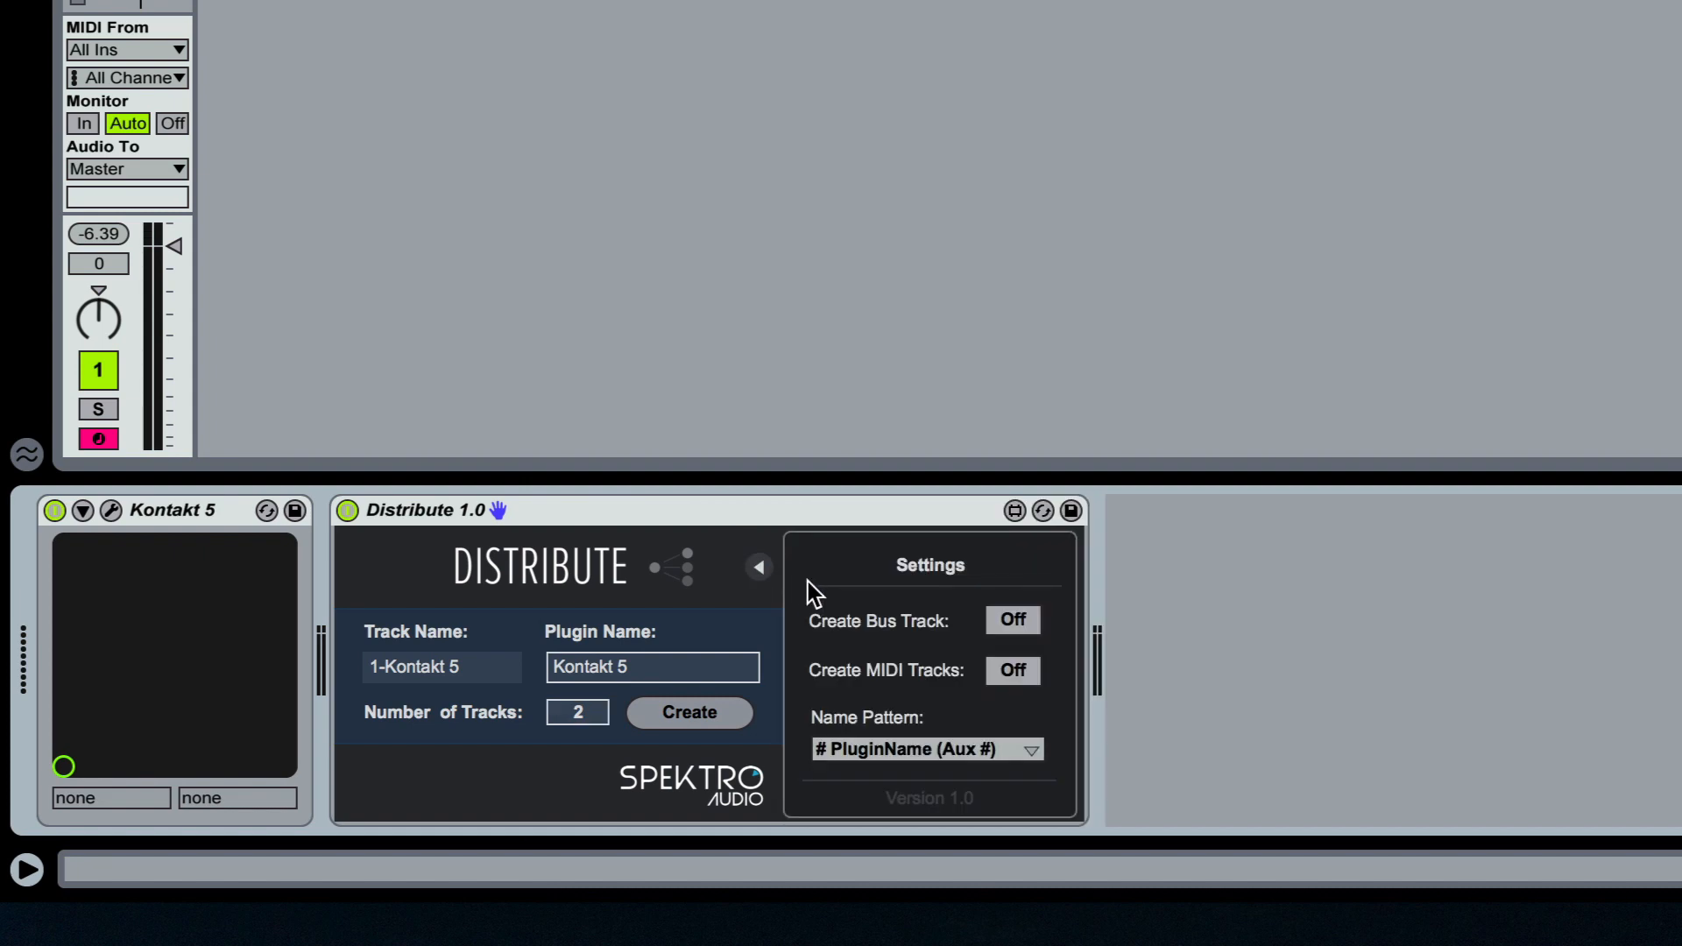
{"action": "left_click", "coordinate": [1016, 670]}
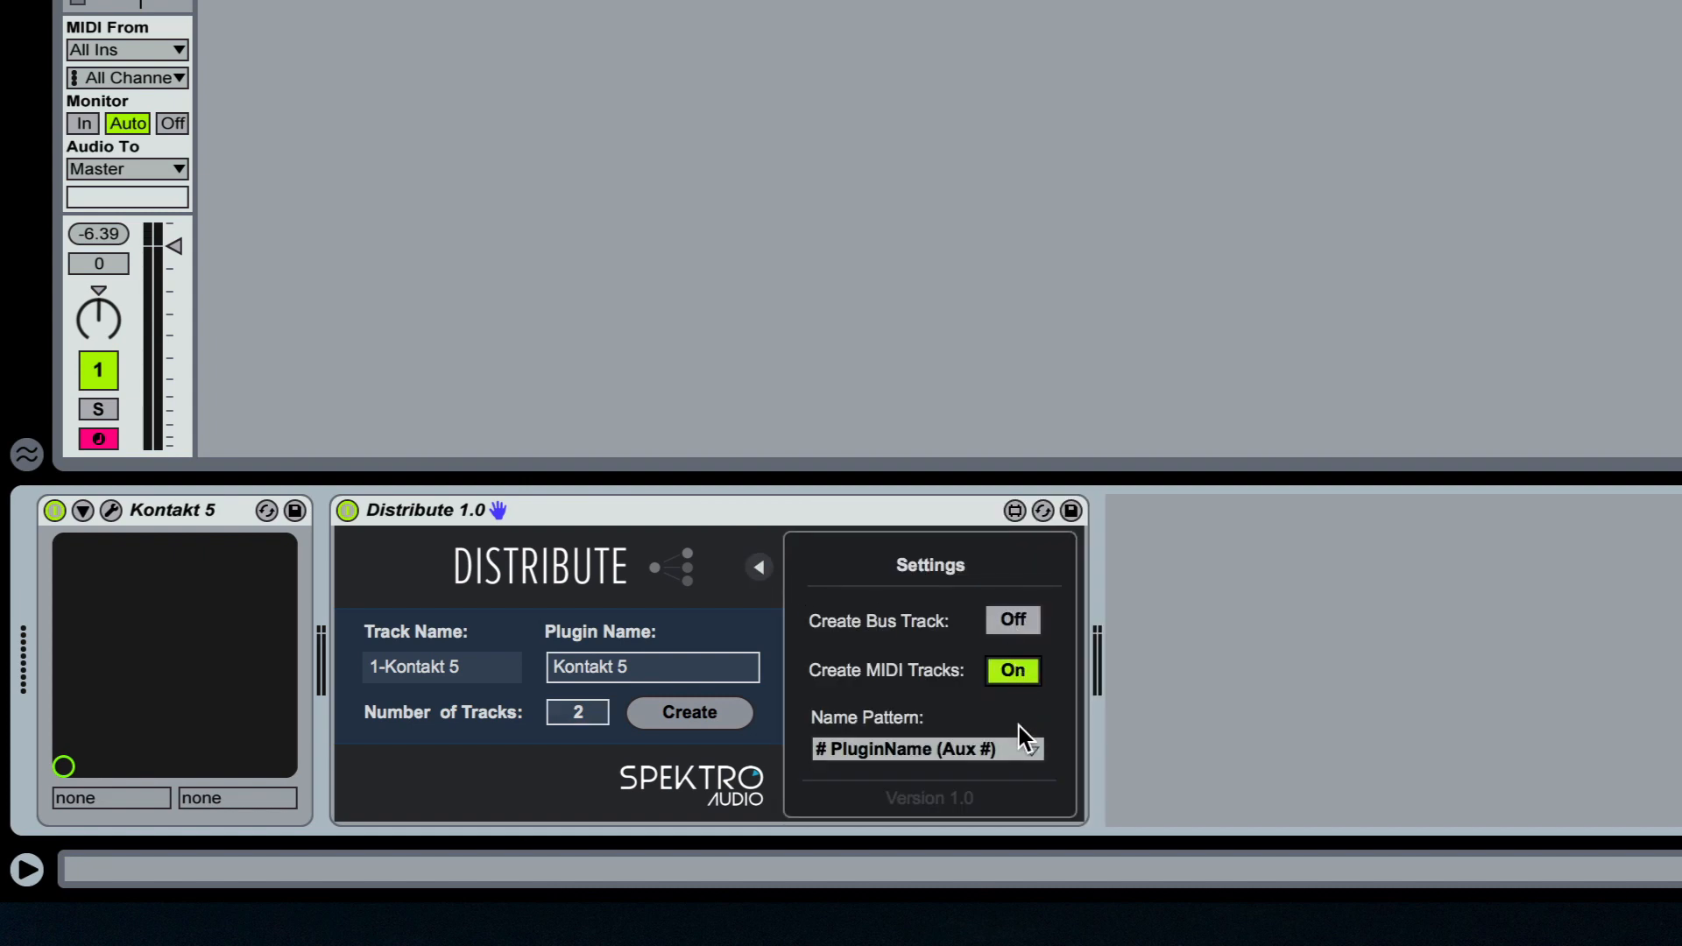
{"action": "left_click", "coordinate": [1016, 751]}
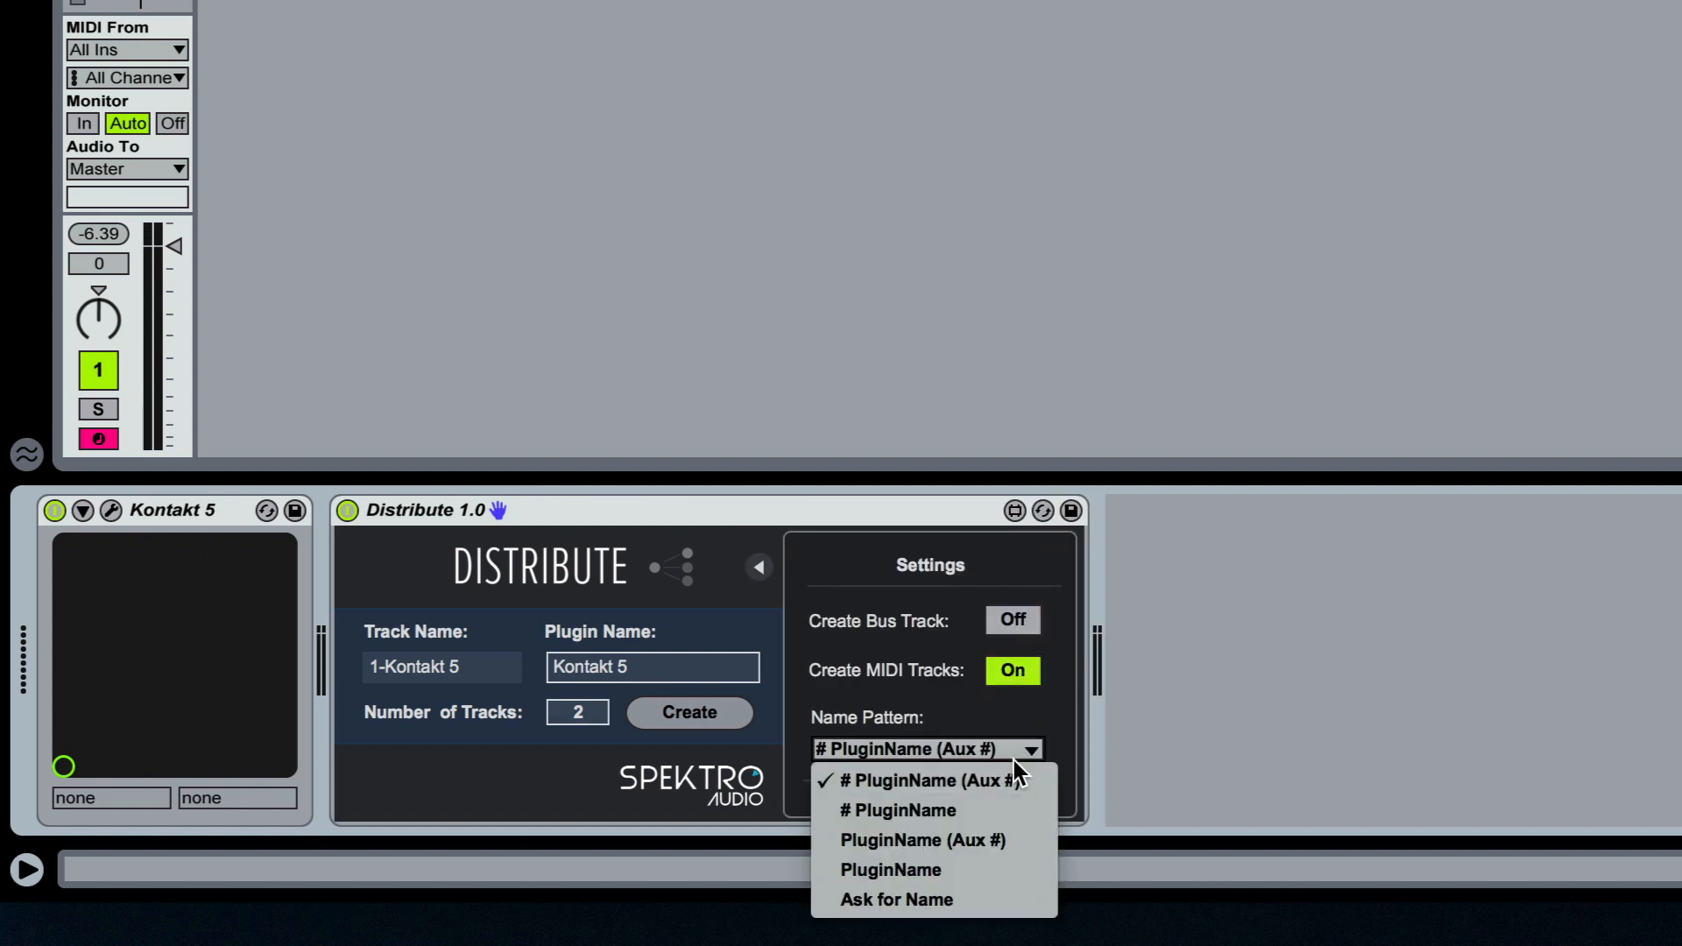
{"action": "left_click", "coordinate": [1011, 896]}
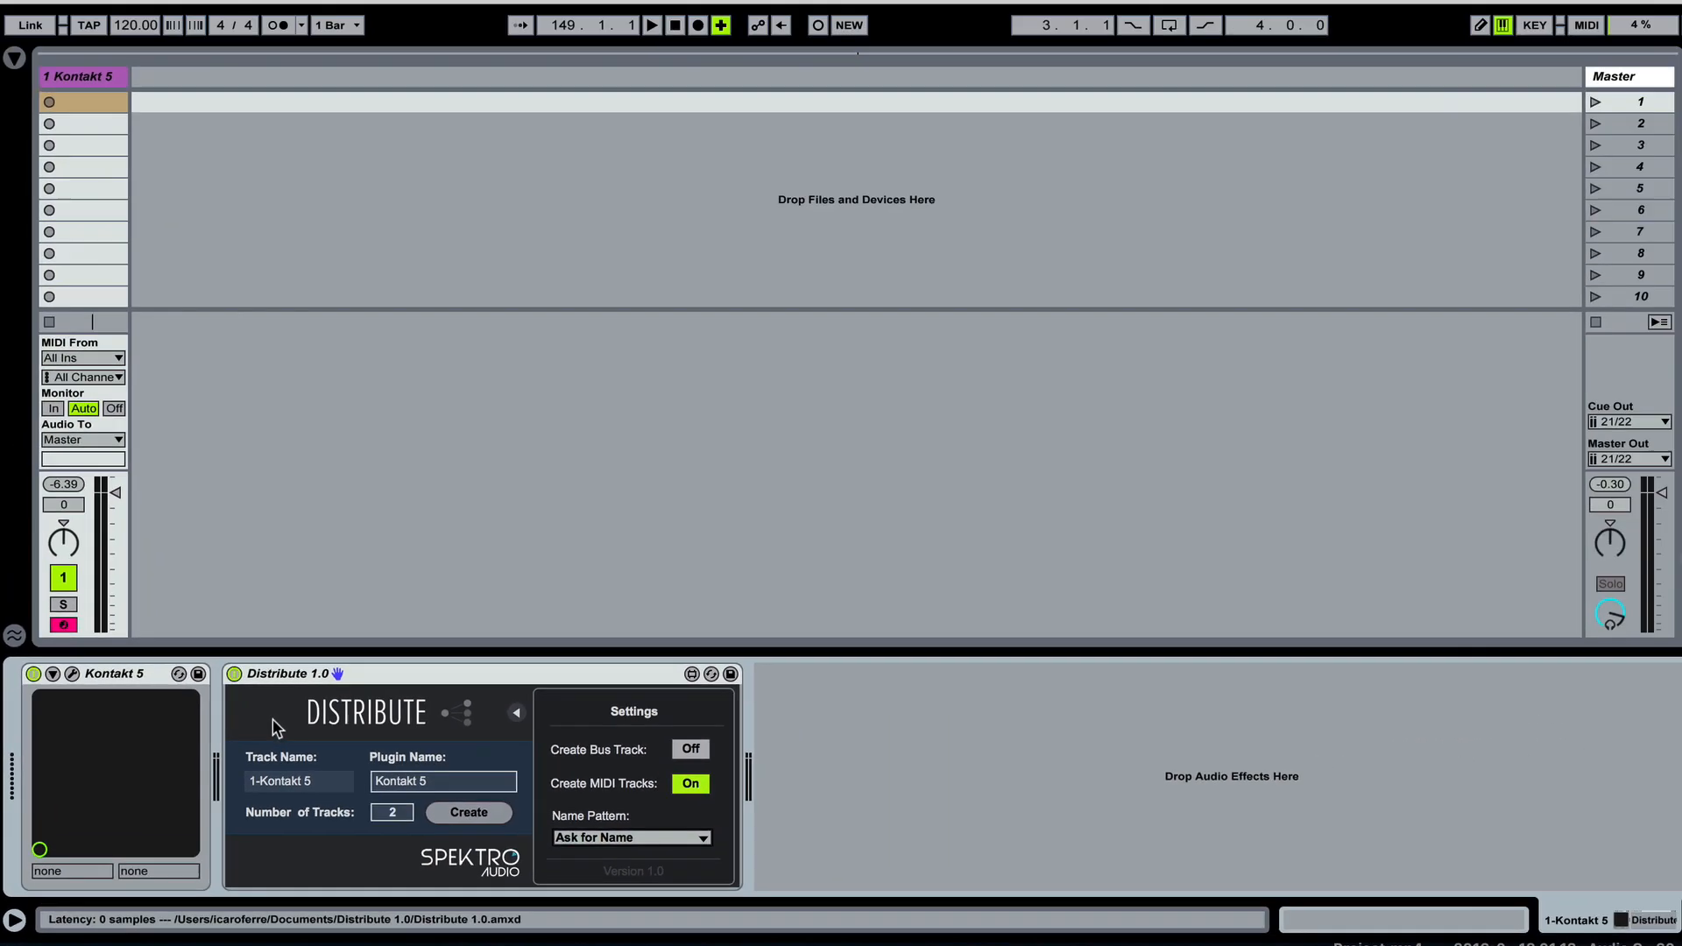
Create the routed Kontakt 5 tracks, naming the first Organ and the second Lead
{"action": "left_click", "coordinate": [485, 817]}
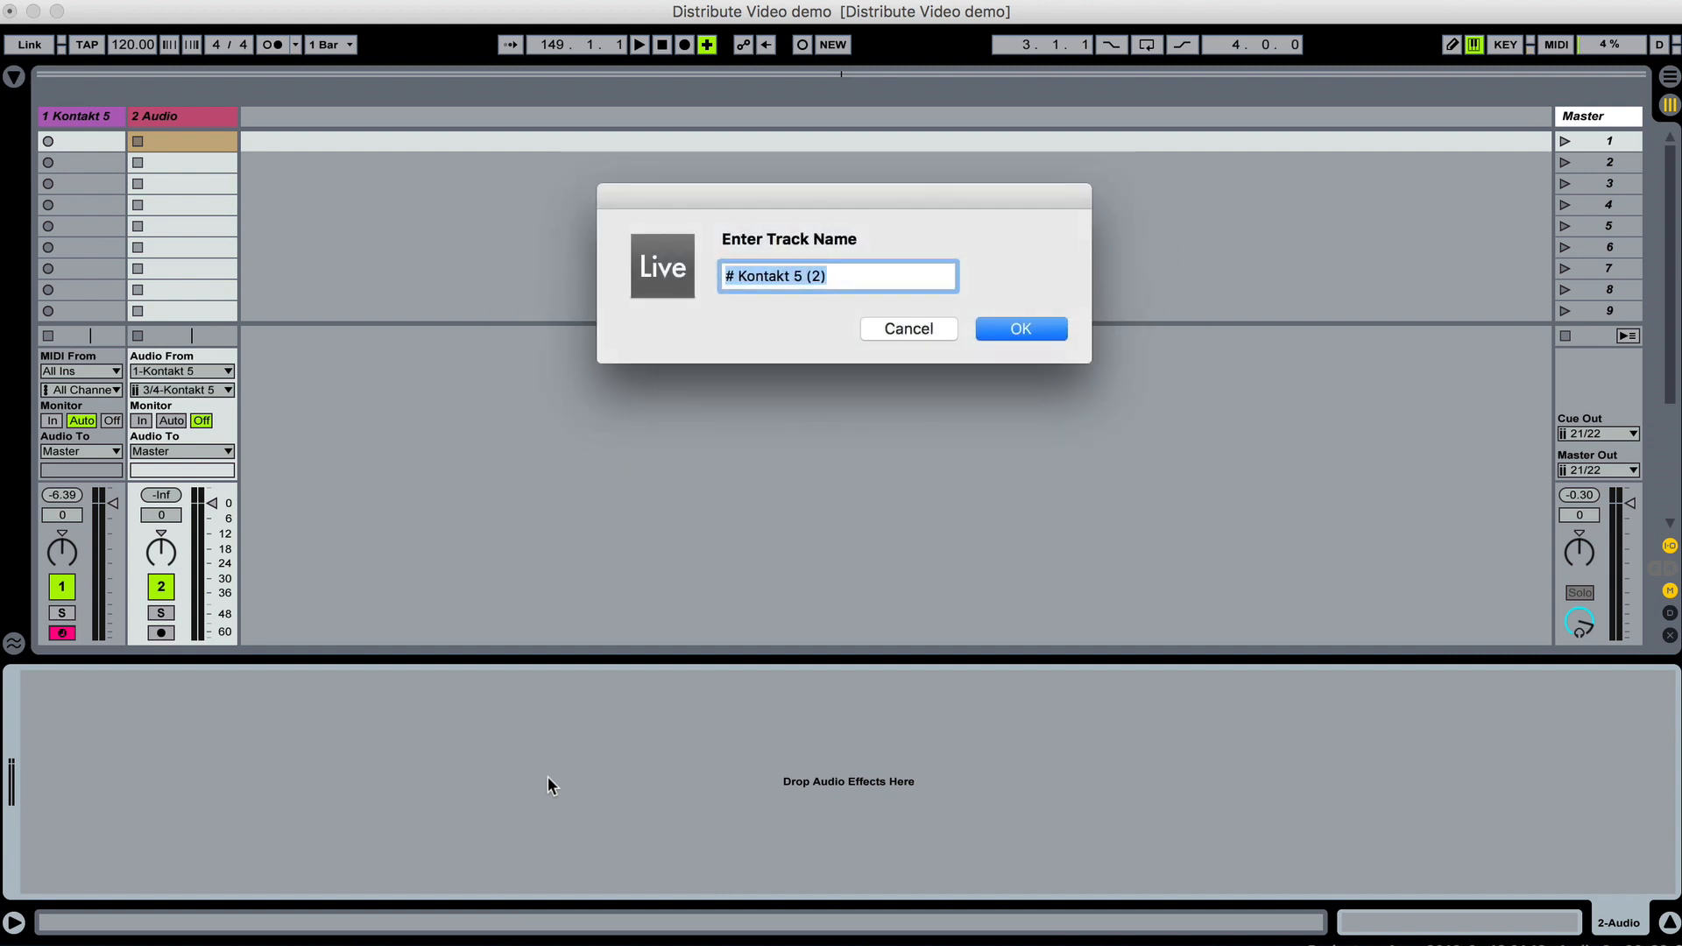
{"action": "type", "text": "Organ"}
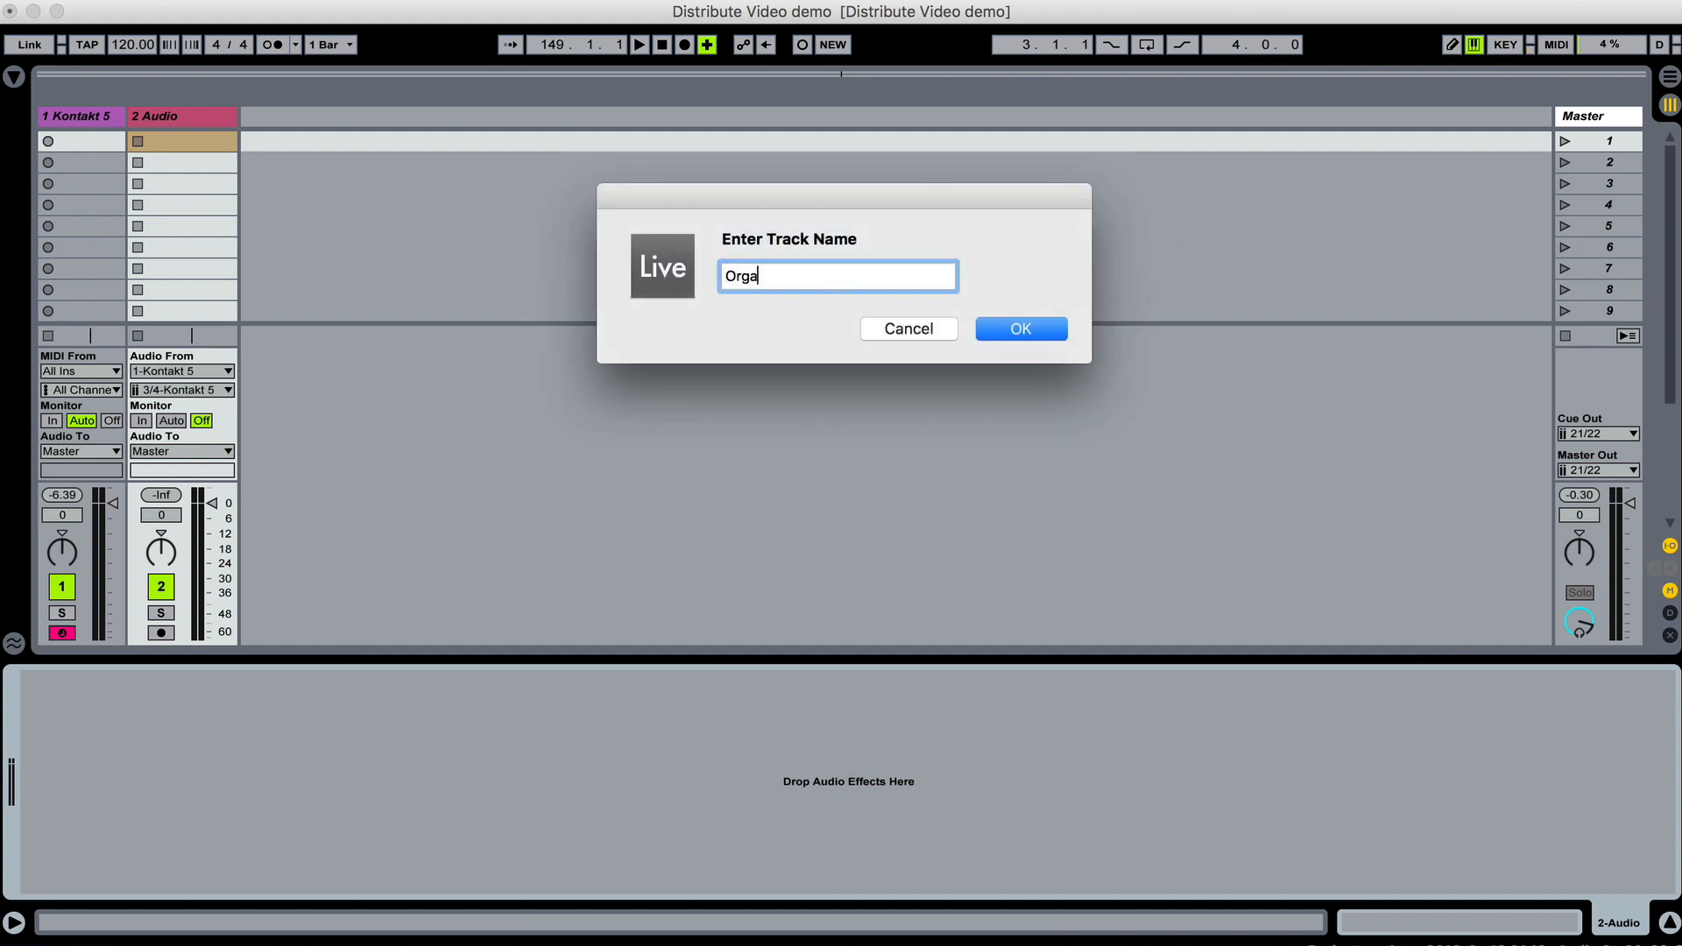
{"action": "key", "text": "Return"}
{"action": "type", "text": "Lead"}
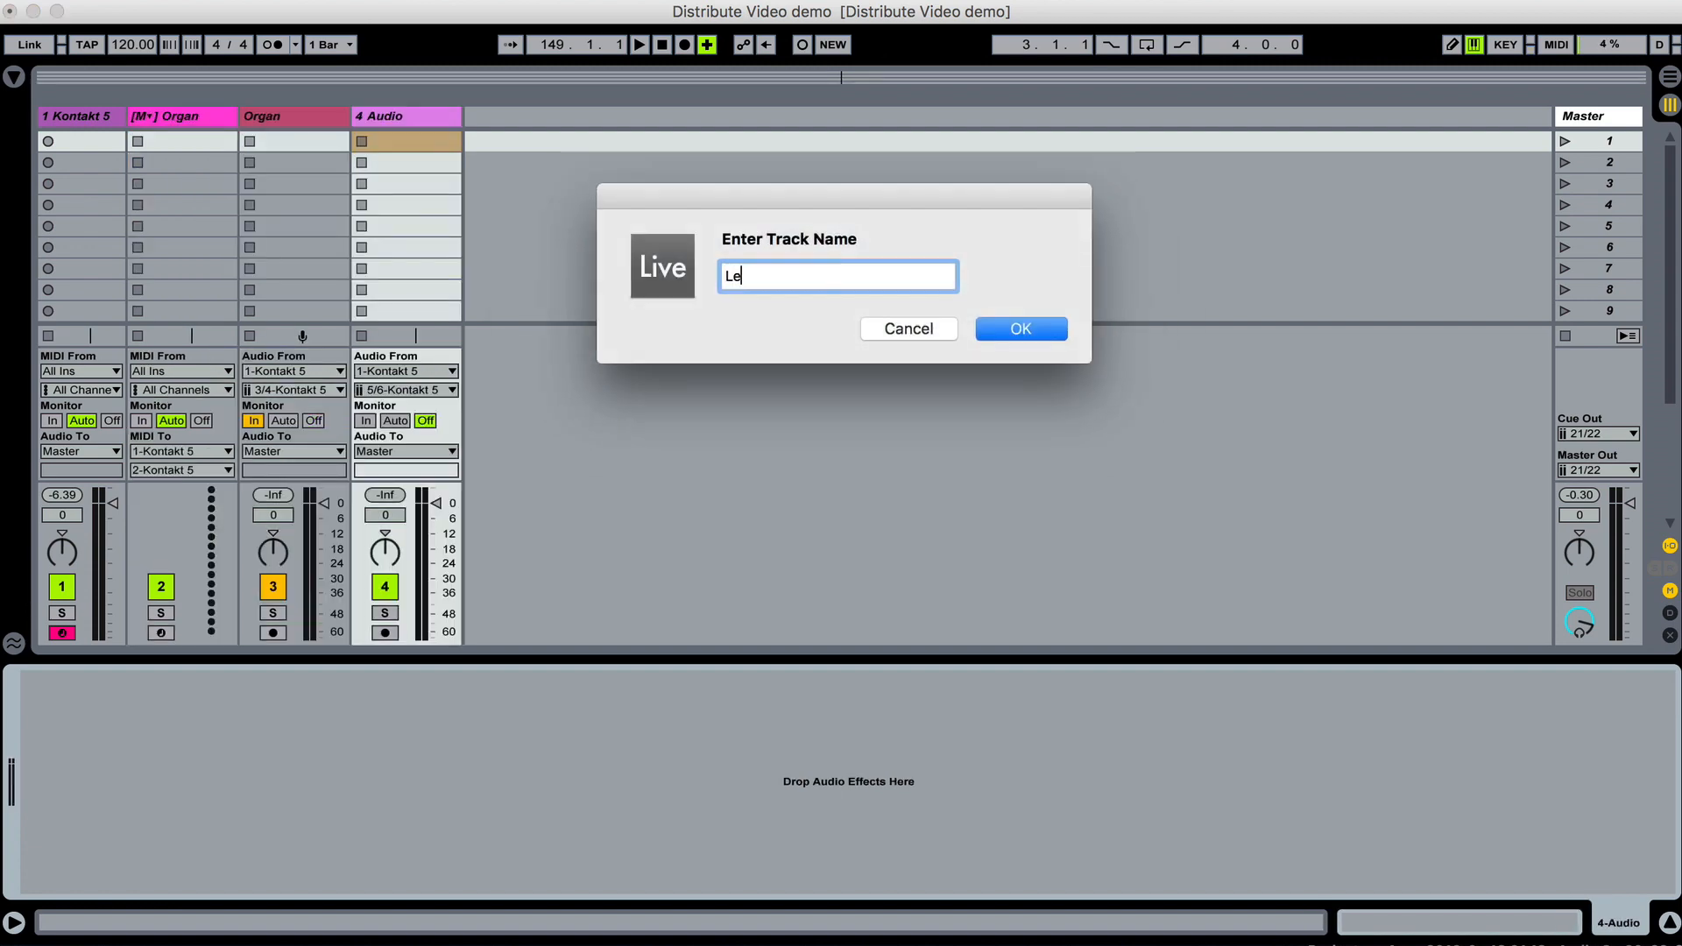
{"action": "key", "text": "Return"}
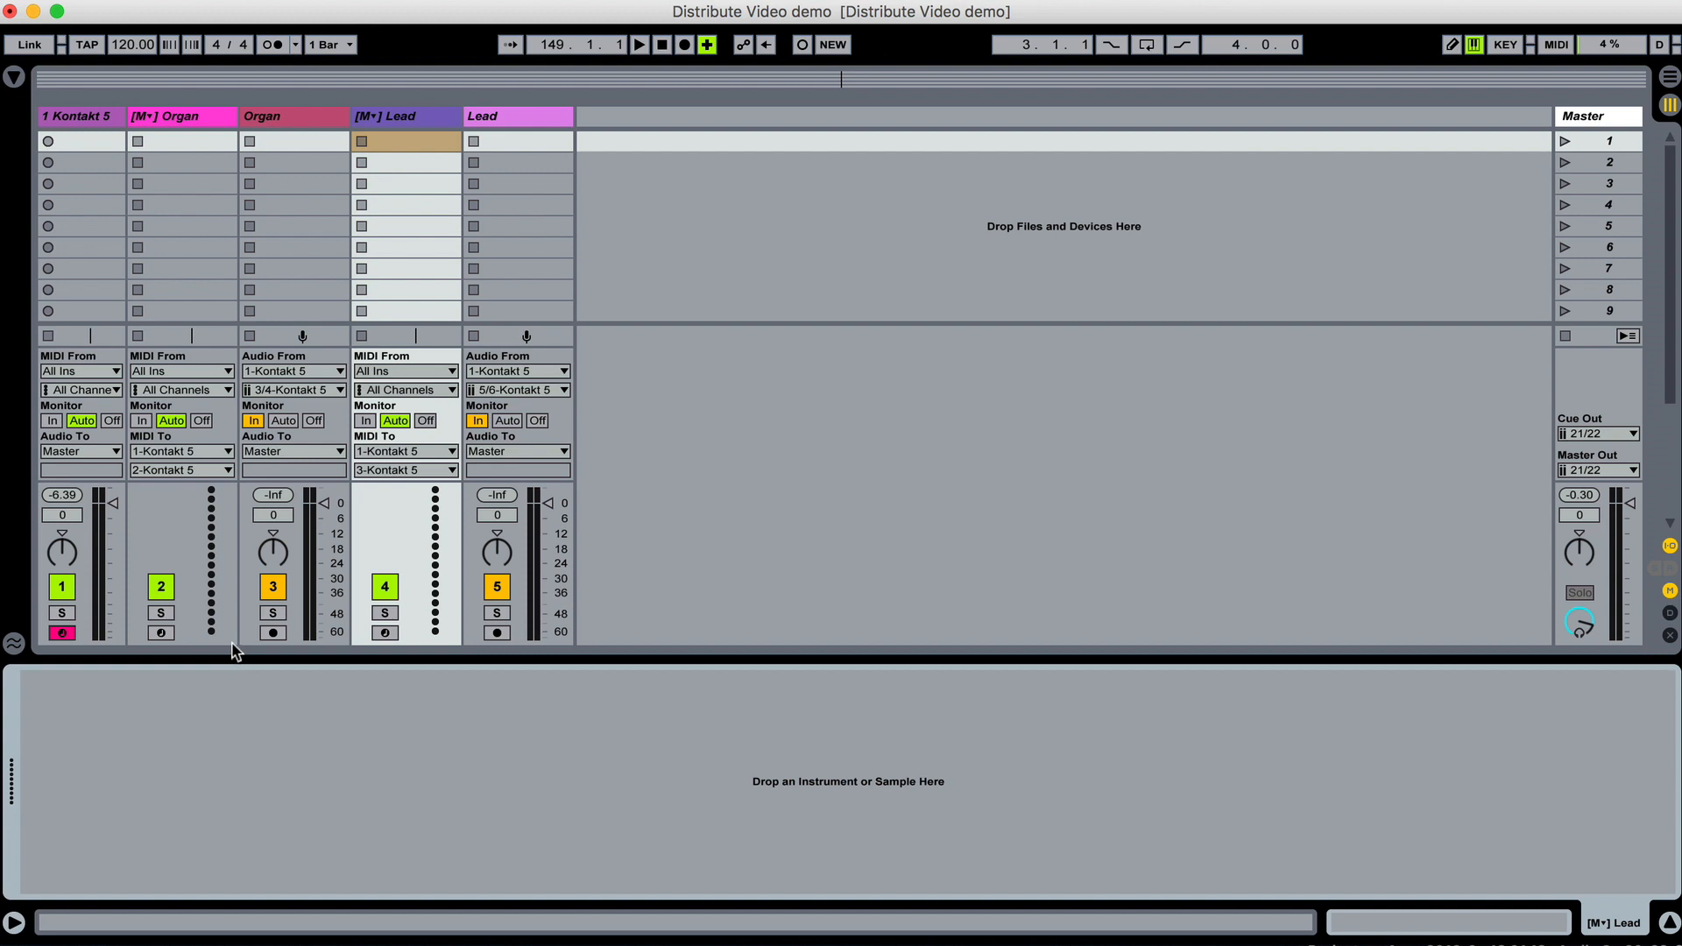
Arm the Organ and Lead MIDI tracks in turn, play notes to audition each, and re-arm the Kontakt 5 track
{"action": "left_click", "coordinate": [167, 632]}
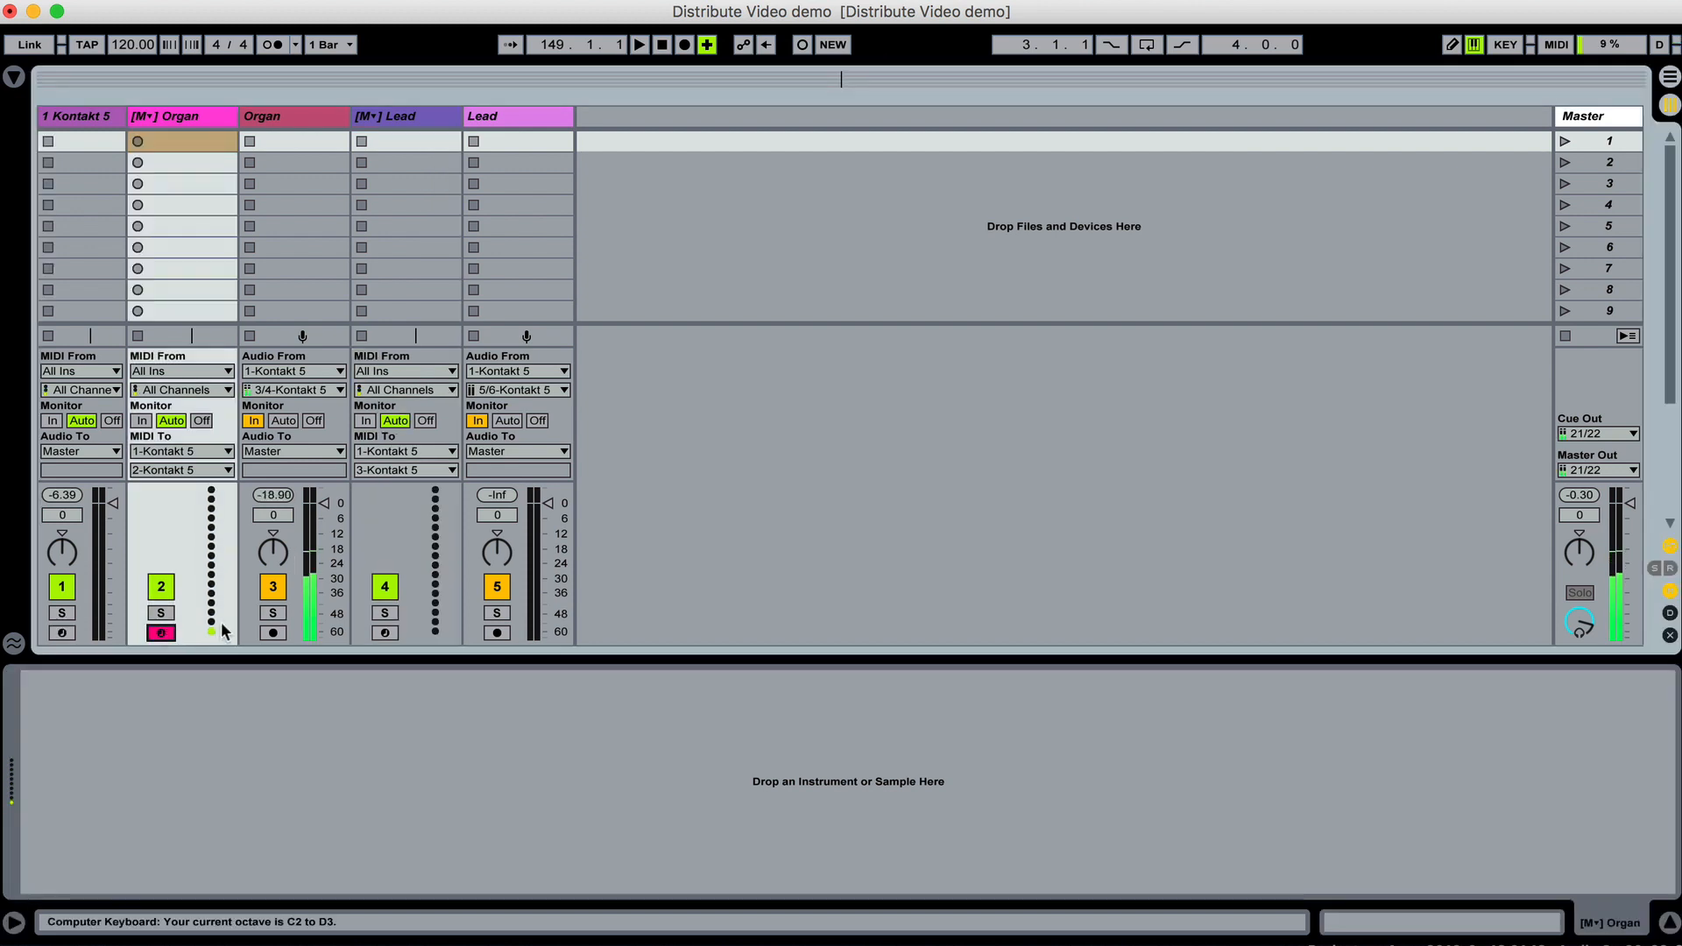
{"action": "key", "text": "x"}
{"action": "left_click", "coordinate": [386, 633]}
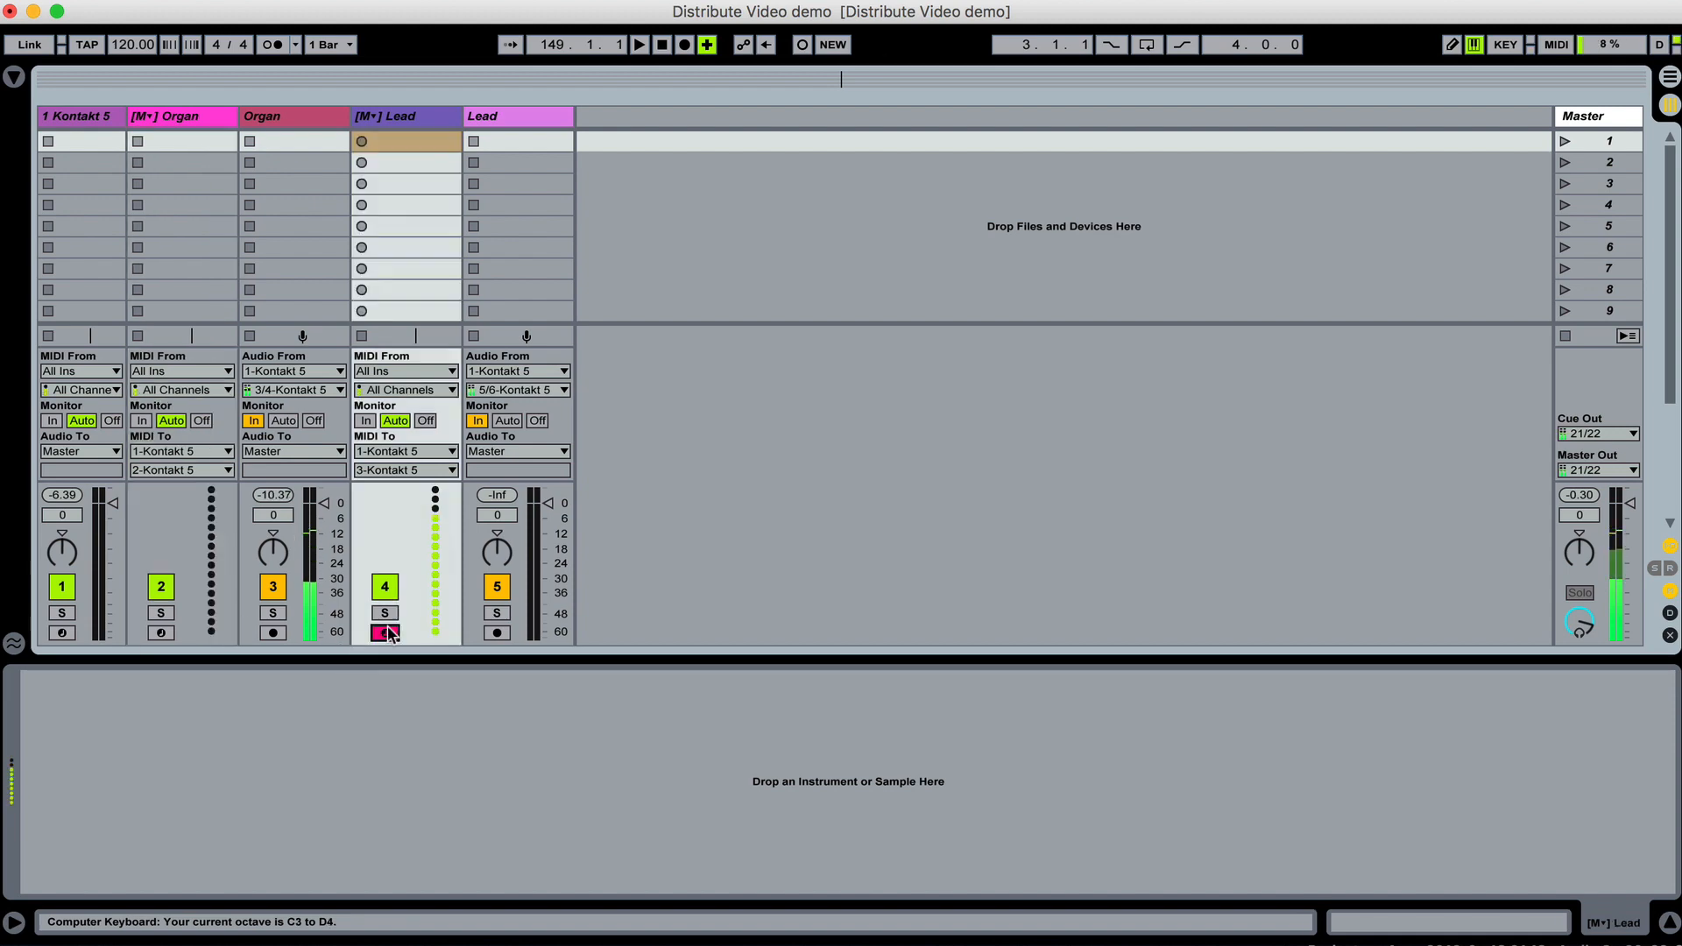
{"action": "key", "text": "a"}
{"action": "key", "text": "d"}
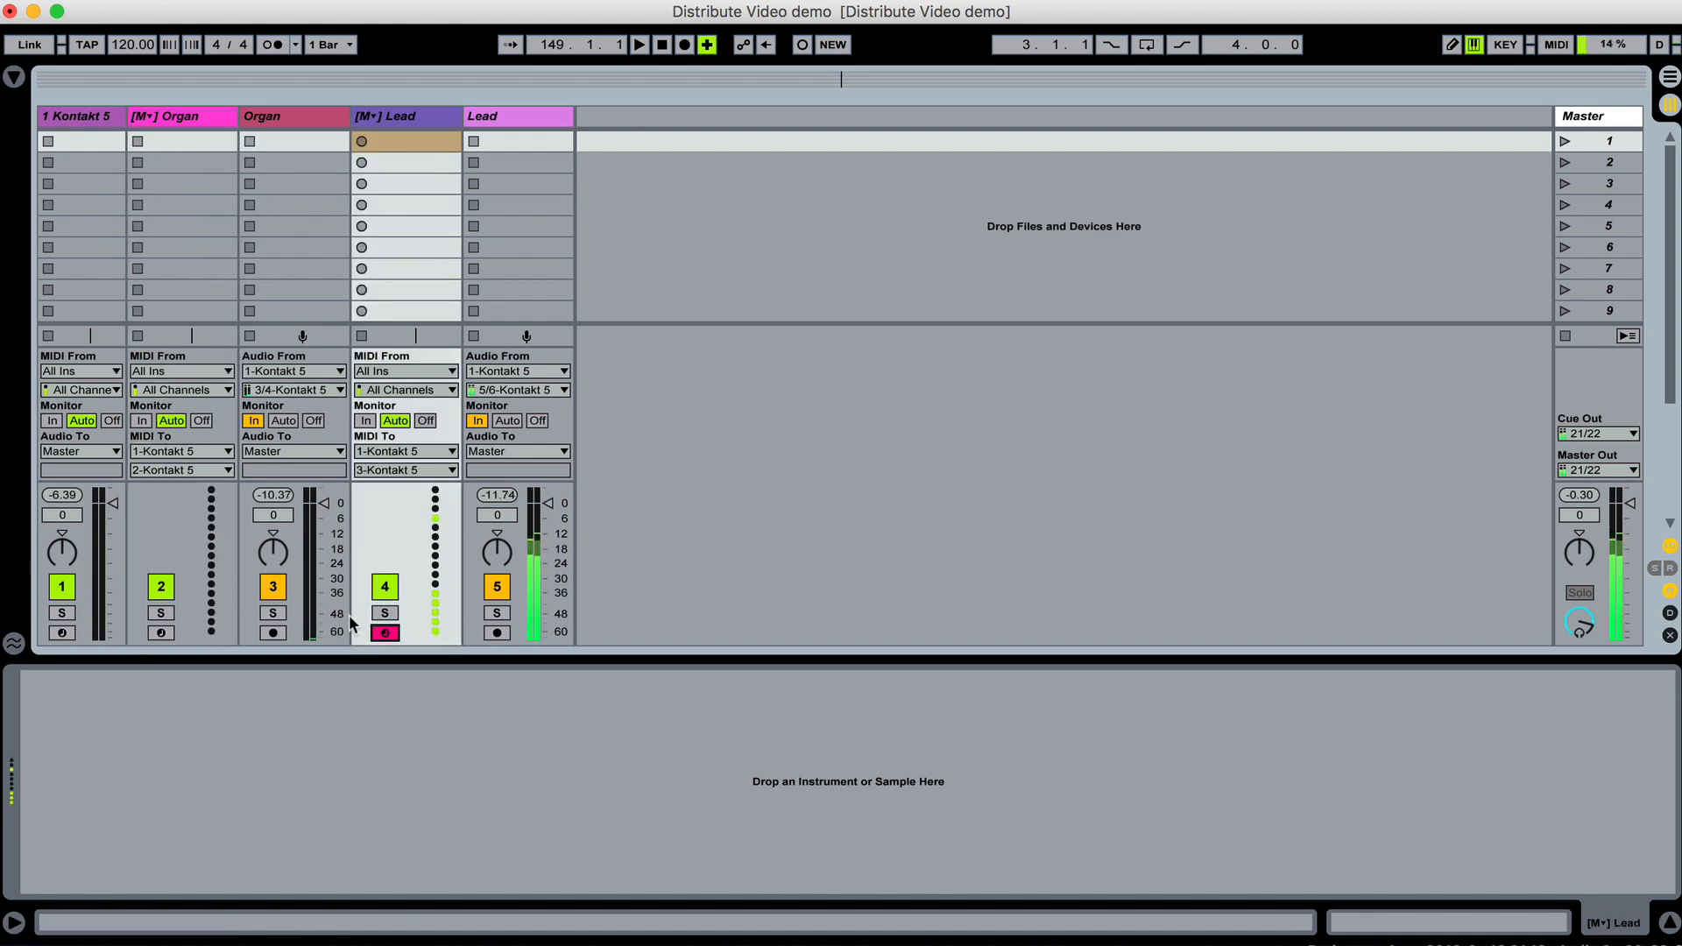
{"action": "left_click", "coordinate": [63, 632]}
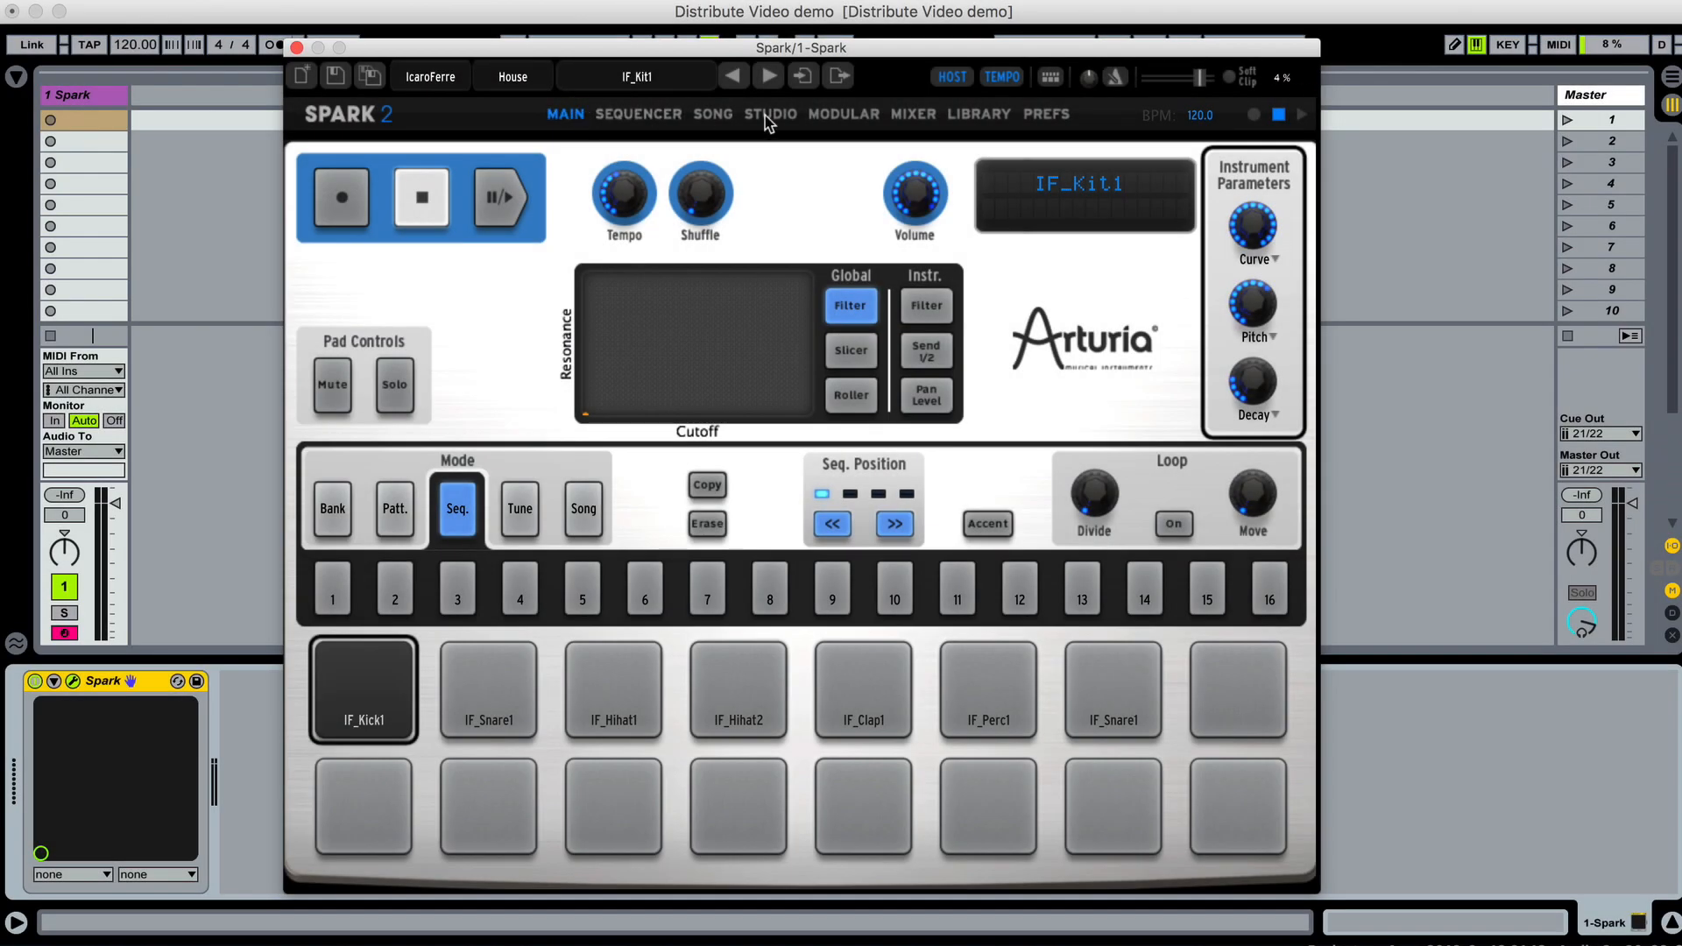
In Spark's mixer, route the first SD channel to Out 2, CH to Out 3 and OH to Out 4
{"action": "left_click", "coordinate": [844, 115]}
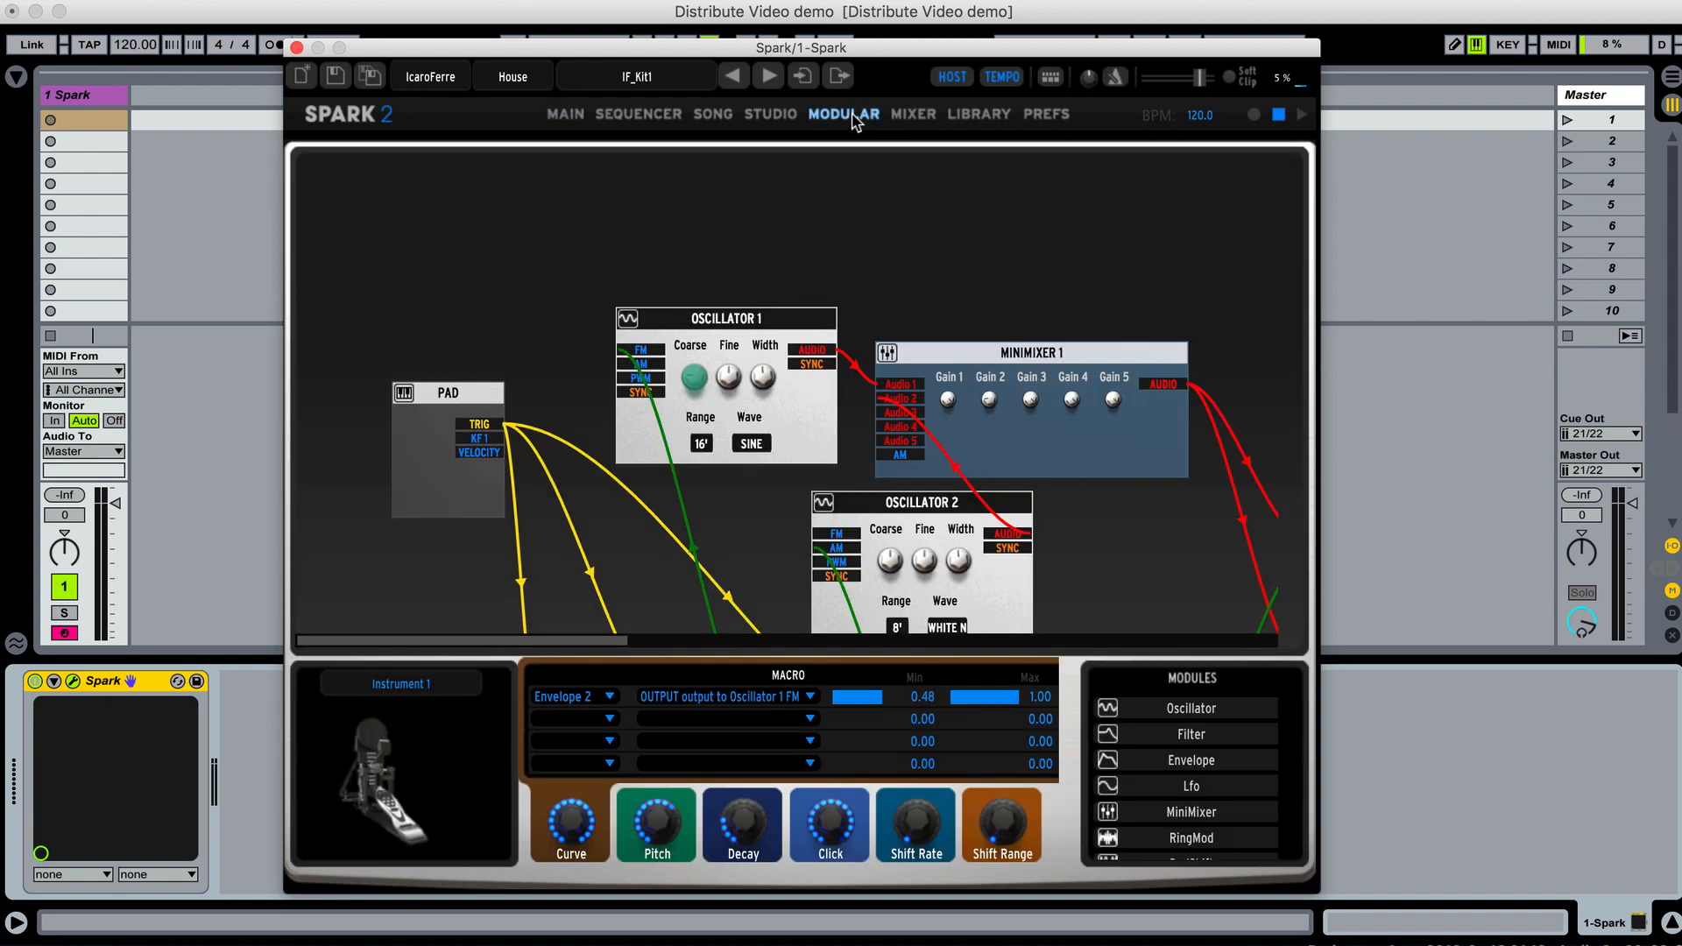
{"action": "left_click", "coordinate": [932, 115]}
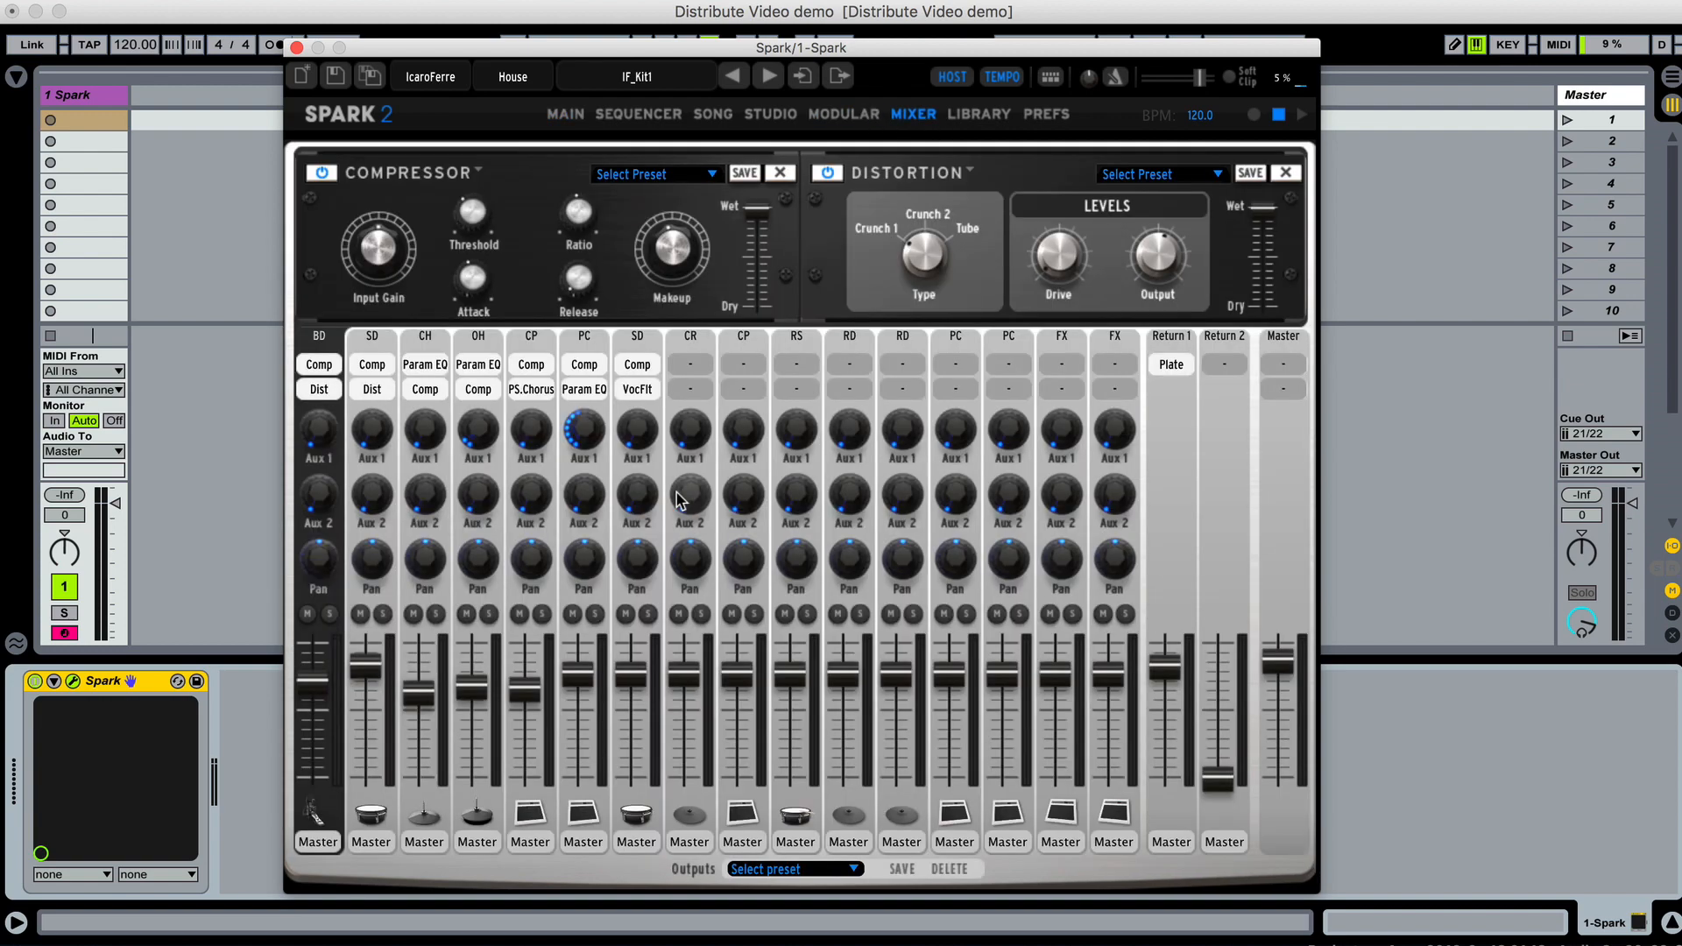
{"action": "left_click", "coordinate": [380, 842]}
{"action": "left_click", "coordinate": [384, 537]}
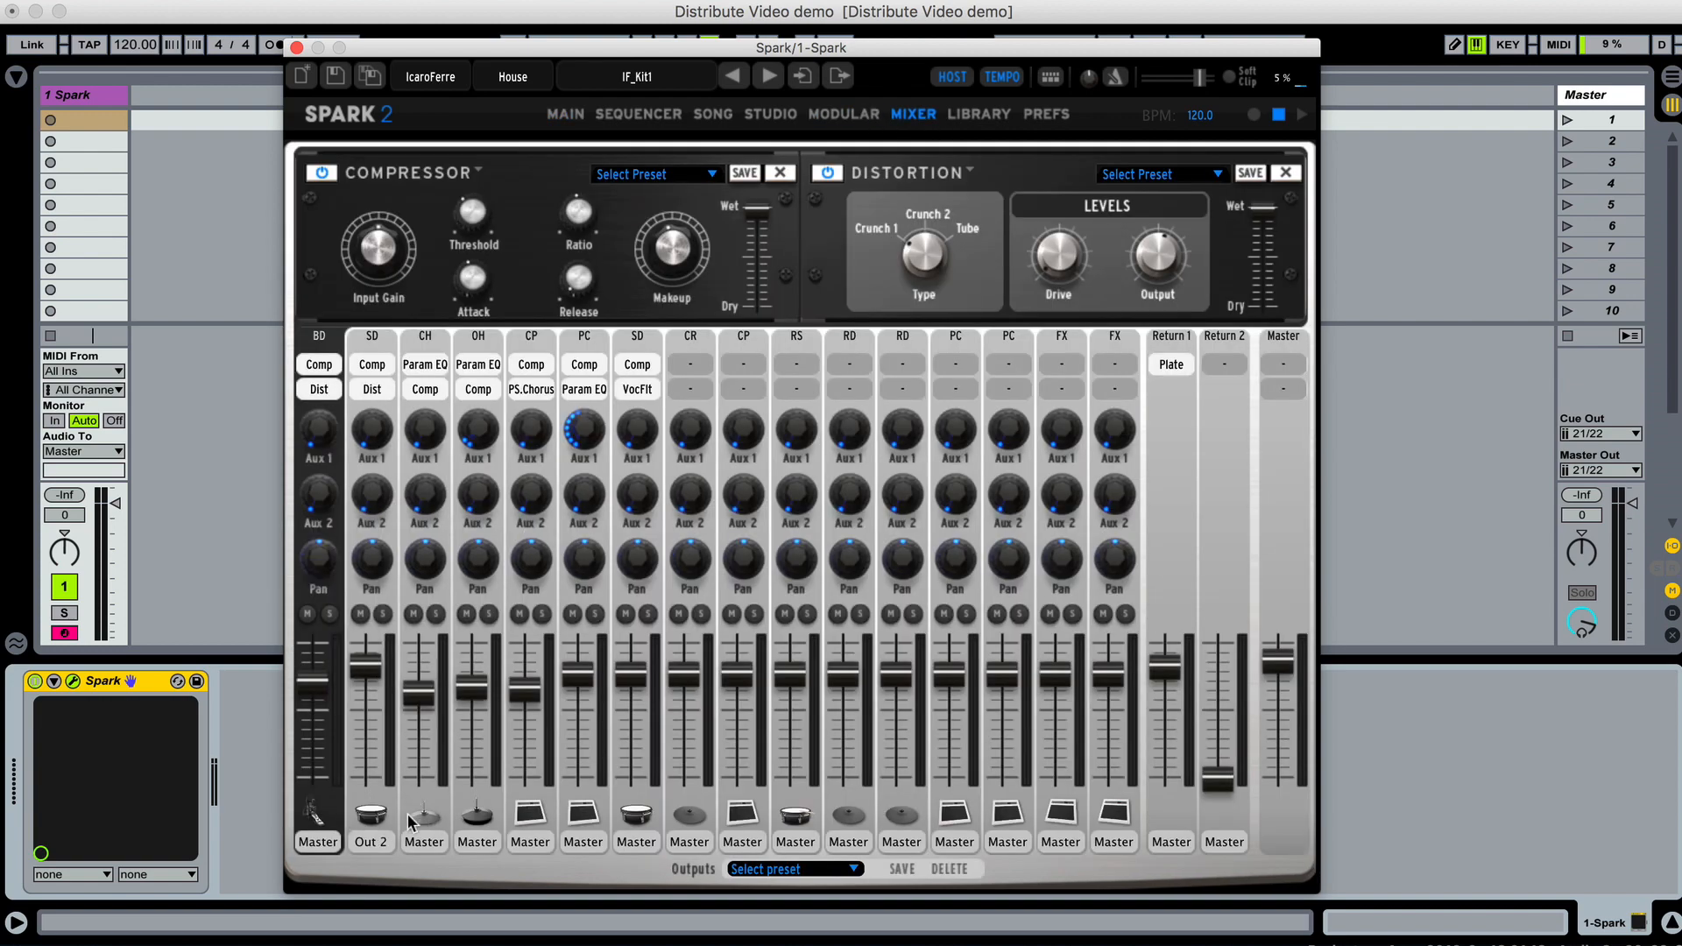
{"action": "left_click", "coordinate": [424, 842]}
{"action": "left_click", "coordinate": [438, 557]}
{"action": "left_click", "coordinate": [477, 841]}
{"action": "left_click", "coordinate": [490, 577]}
Route the CP channel to Out 5, PC to Out 6 and the second SD to Out 7, and close the Spark window
{"action": "left_click", "coordinate": [530, 842]}
{"action": "left_click", "coordinate": [543, 598]}
{"action": "left_click", "coordinate": [584, 841]}
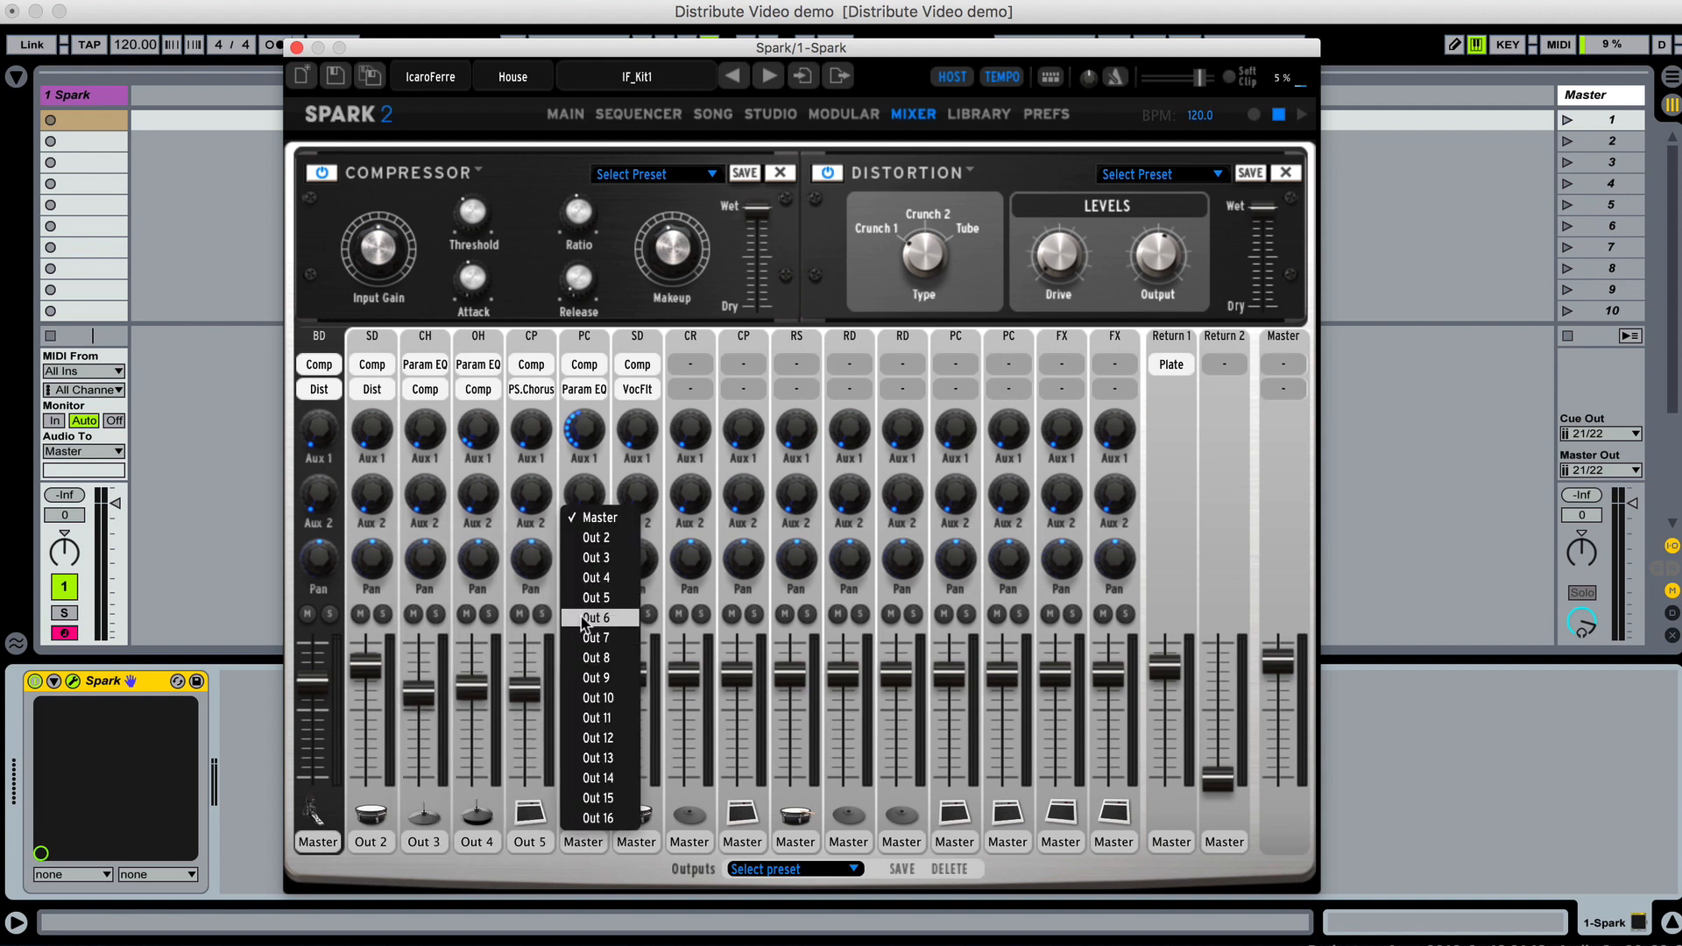
{"action": "left_click", "coordinate": [596, 617]}
{"action": "left_click", "coordinate": [637, 842]}
{"action": "left_click", "coordinate": [649, 638]}
{"action": "left_click", "coordinate": [296, 48]}
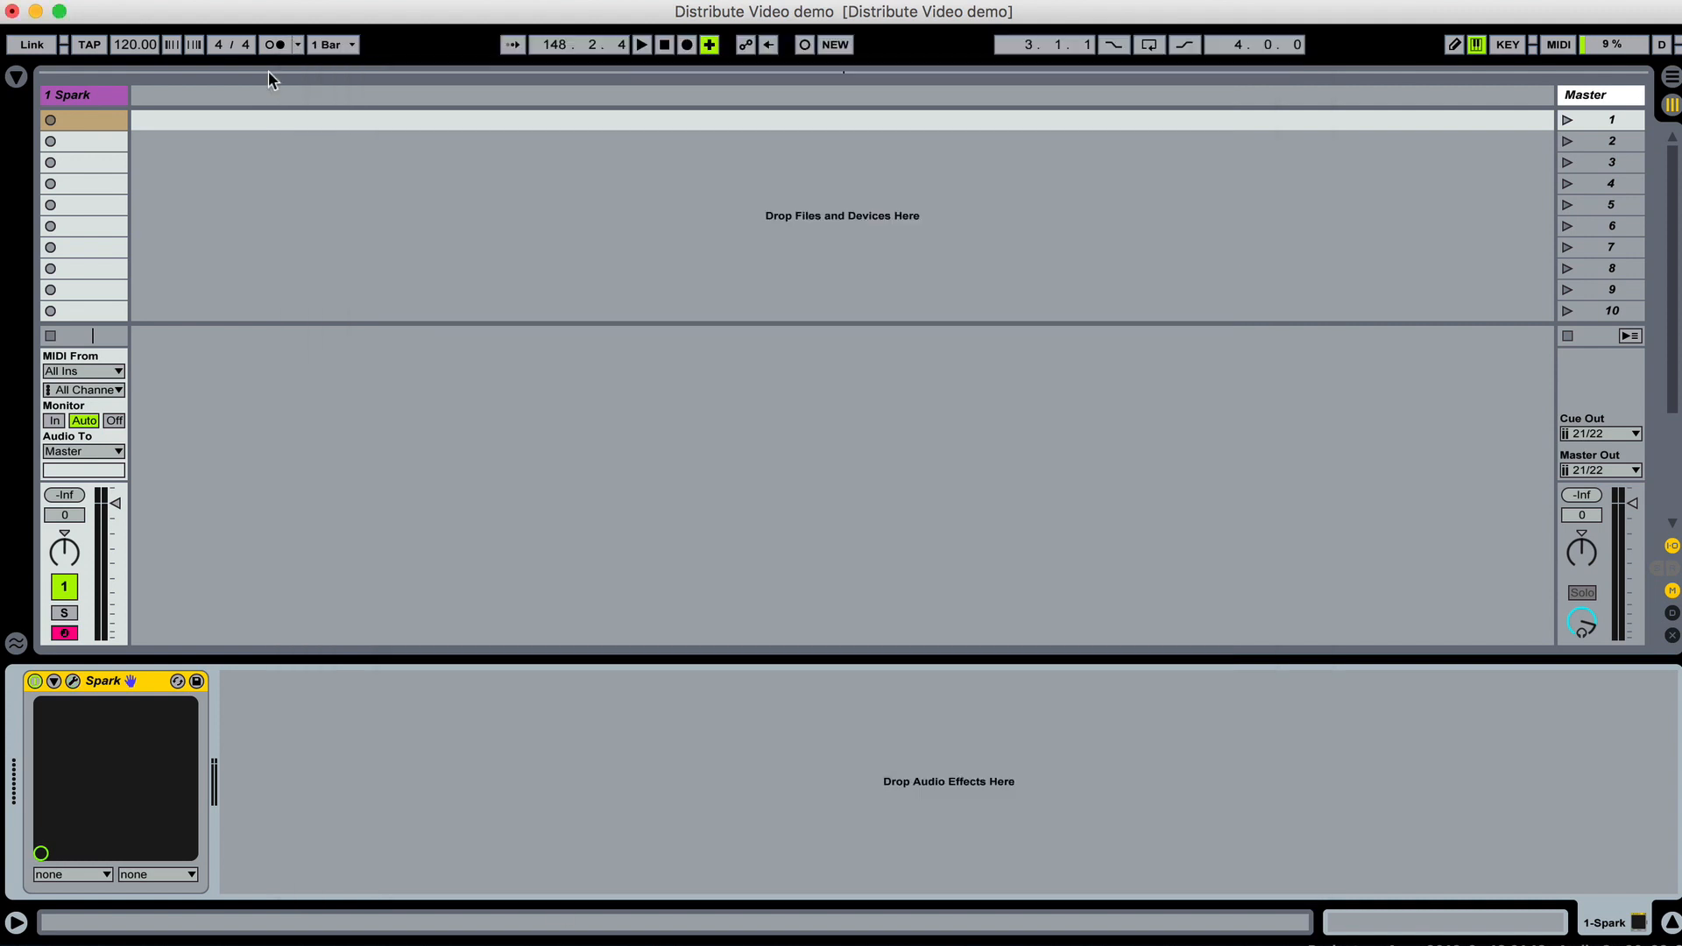
Add the Distribute 1.0 device after Spark from its folder in the browser
{"action": "left_click", "coordinate": [16, 77]}
{"action": "scroll", "coordinate": [93, 621], "scroll_direction": "down", "scroll_amount": 2}
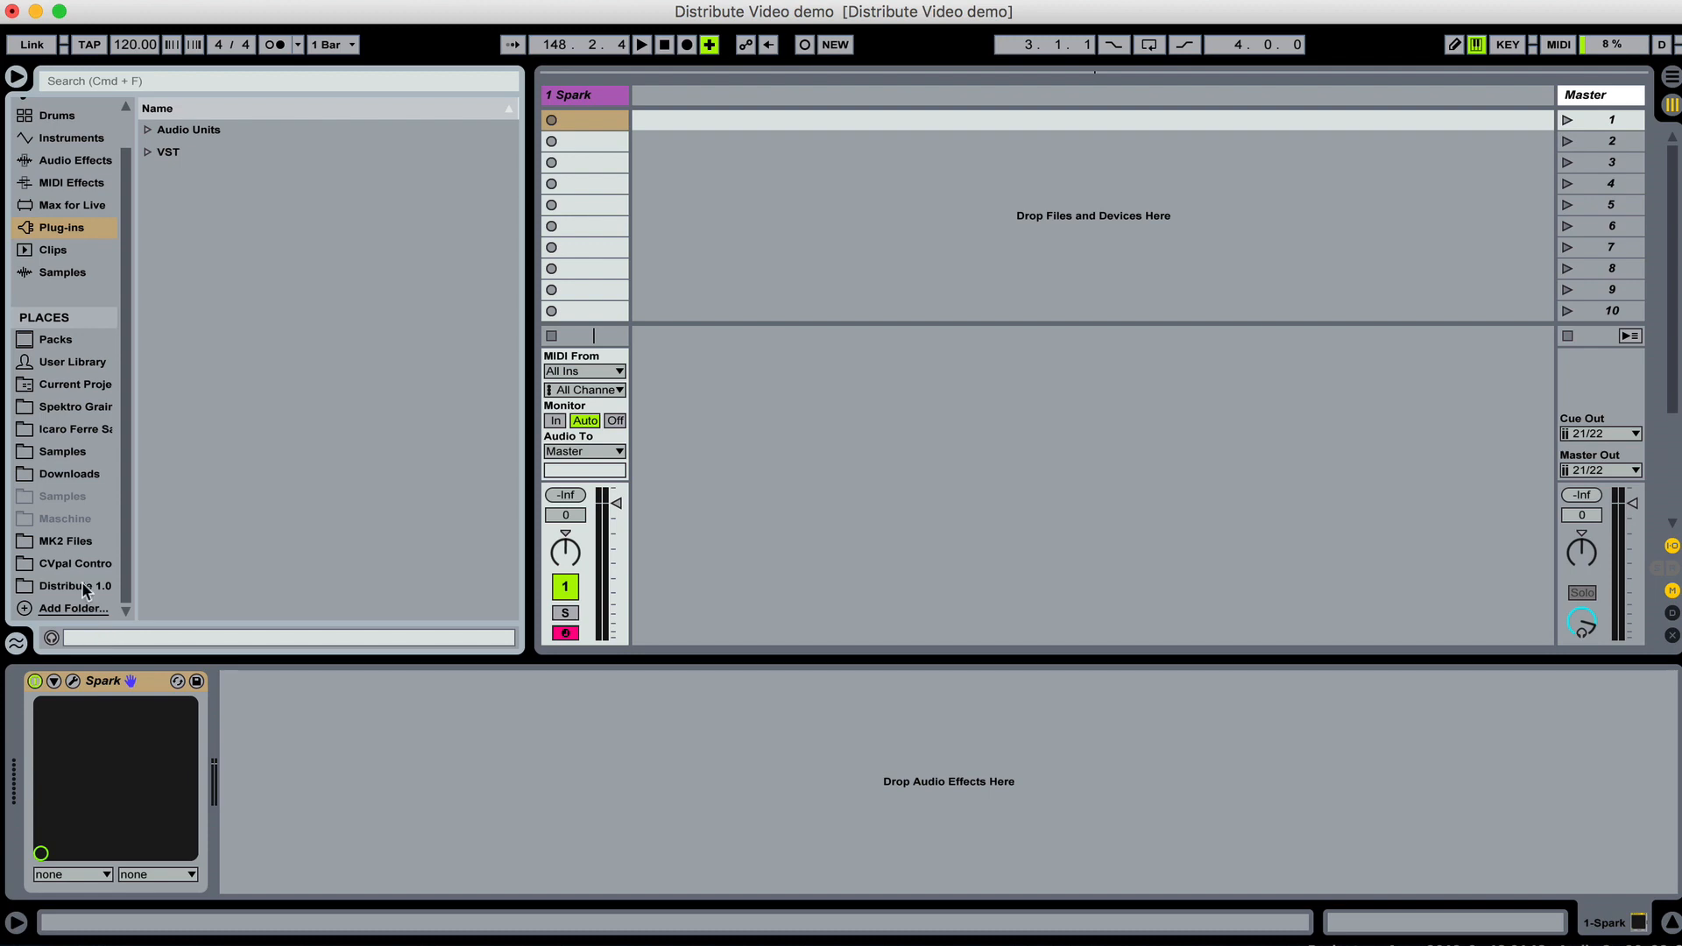
{"action": "left_click", "coordinate": [83, 584]}
{"action": "double_click", "coordinate": [194, 130]}
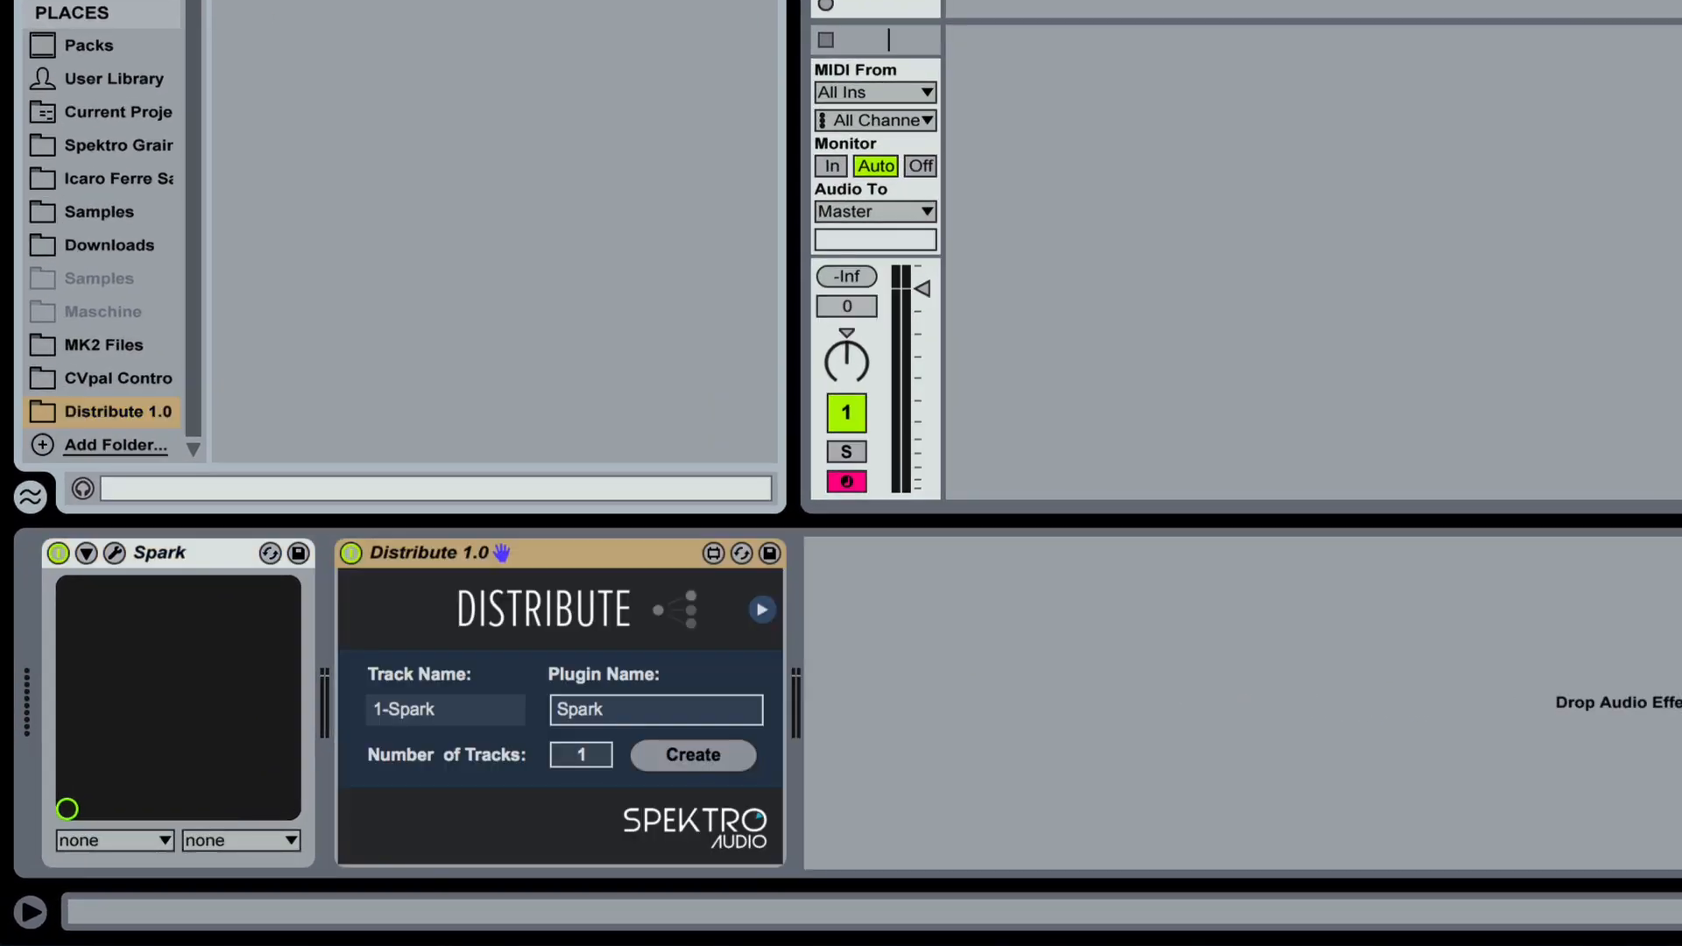
Create 6 routed Spark tracks with Create Bus Track on and the # PluginName (Aux #) name pattern, and hide the browser
{"action": "left_click", "coordinate": [578, 754]}
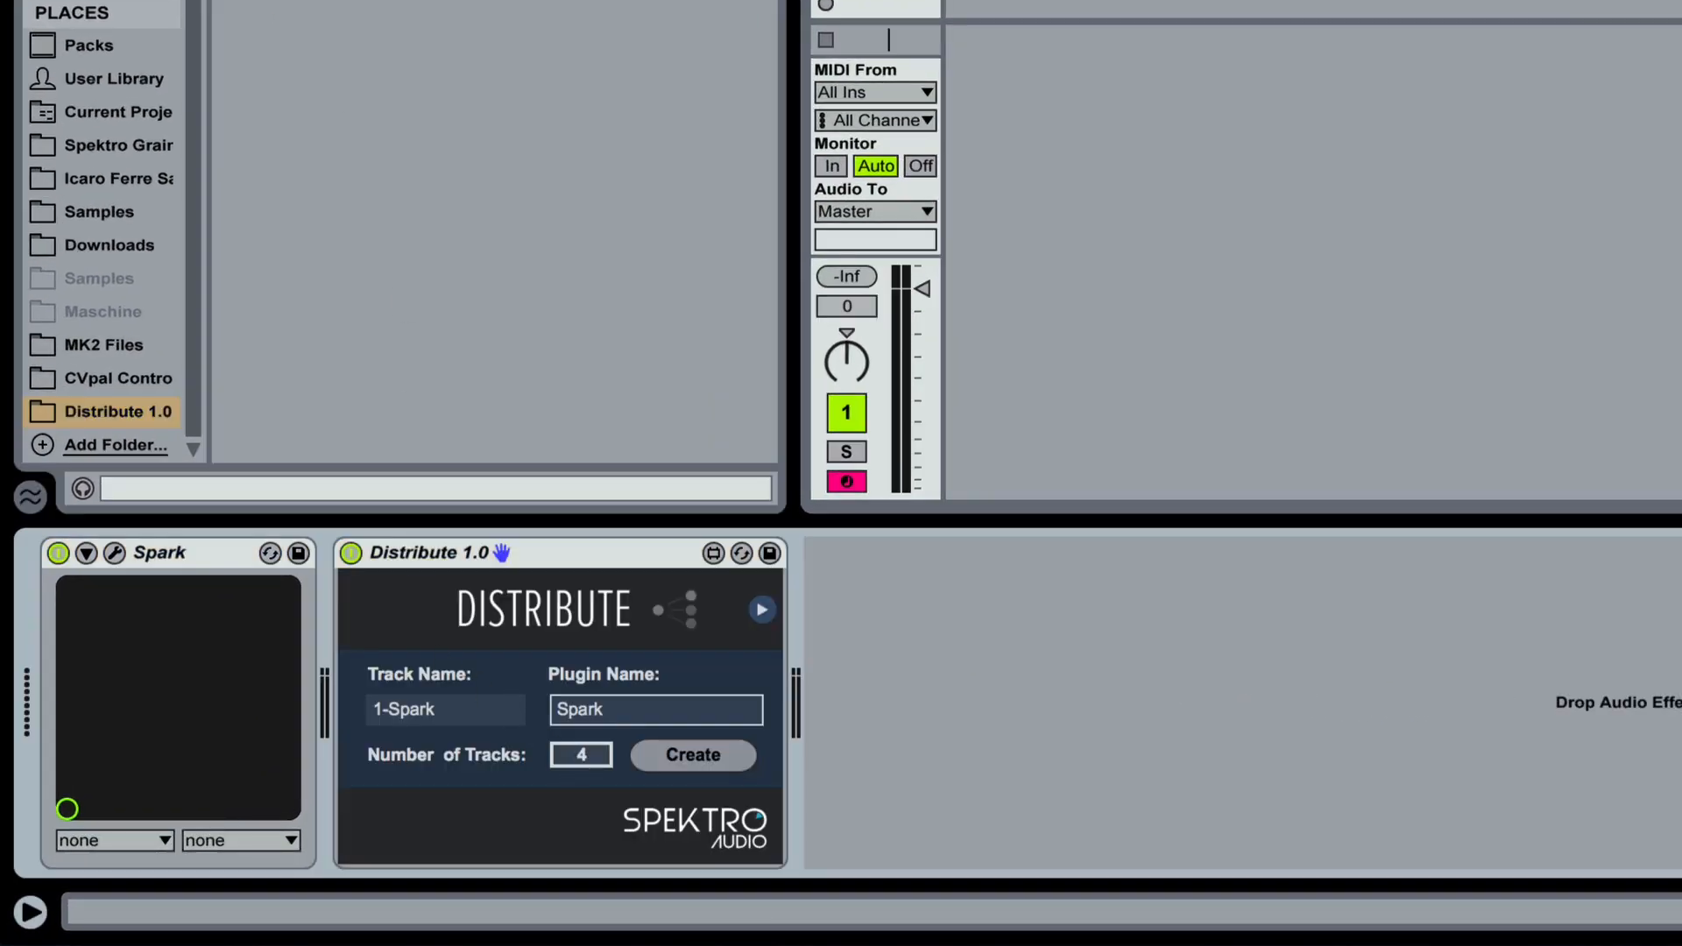
{"action": "left_click", "coordinate": [763, 610]}
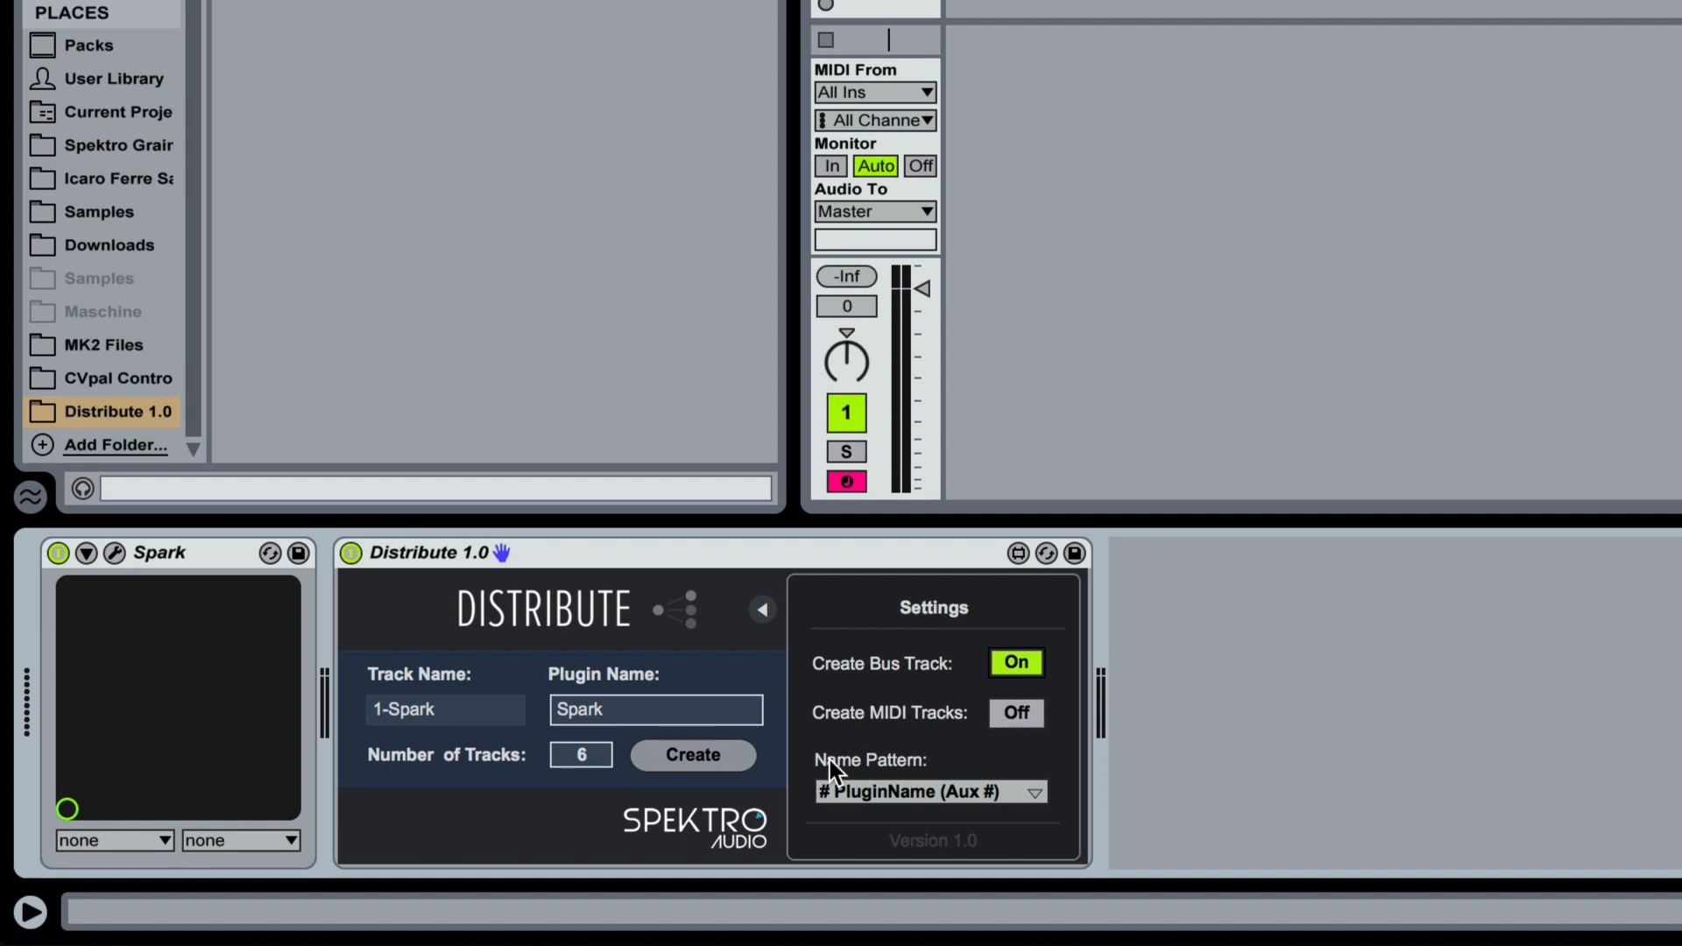
{"action": "left_click", "coordinate": [943, 791]}
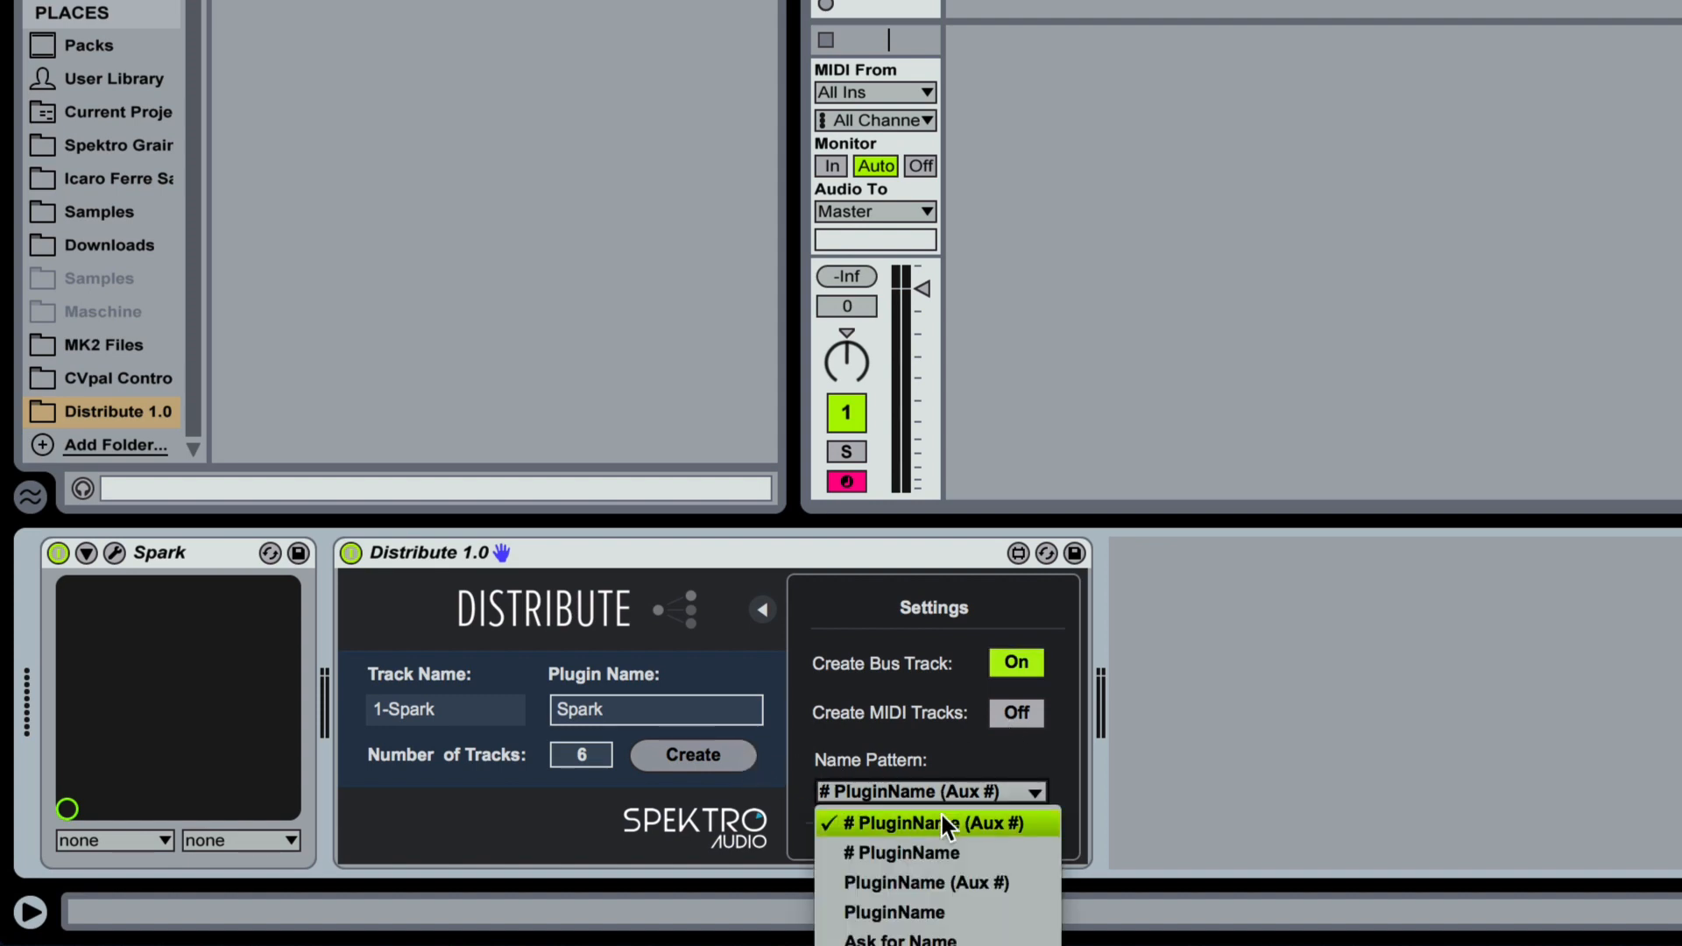
{"action": "left_click", "coordinate": [939, 823]}
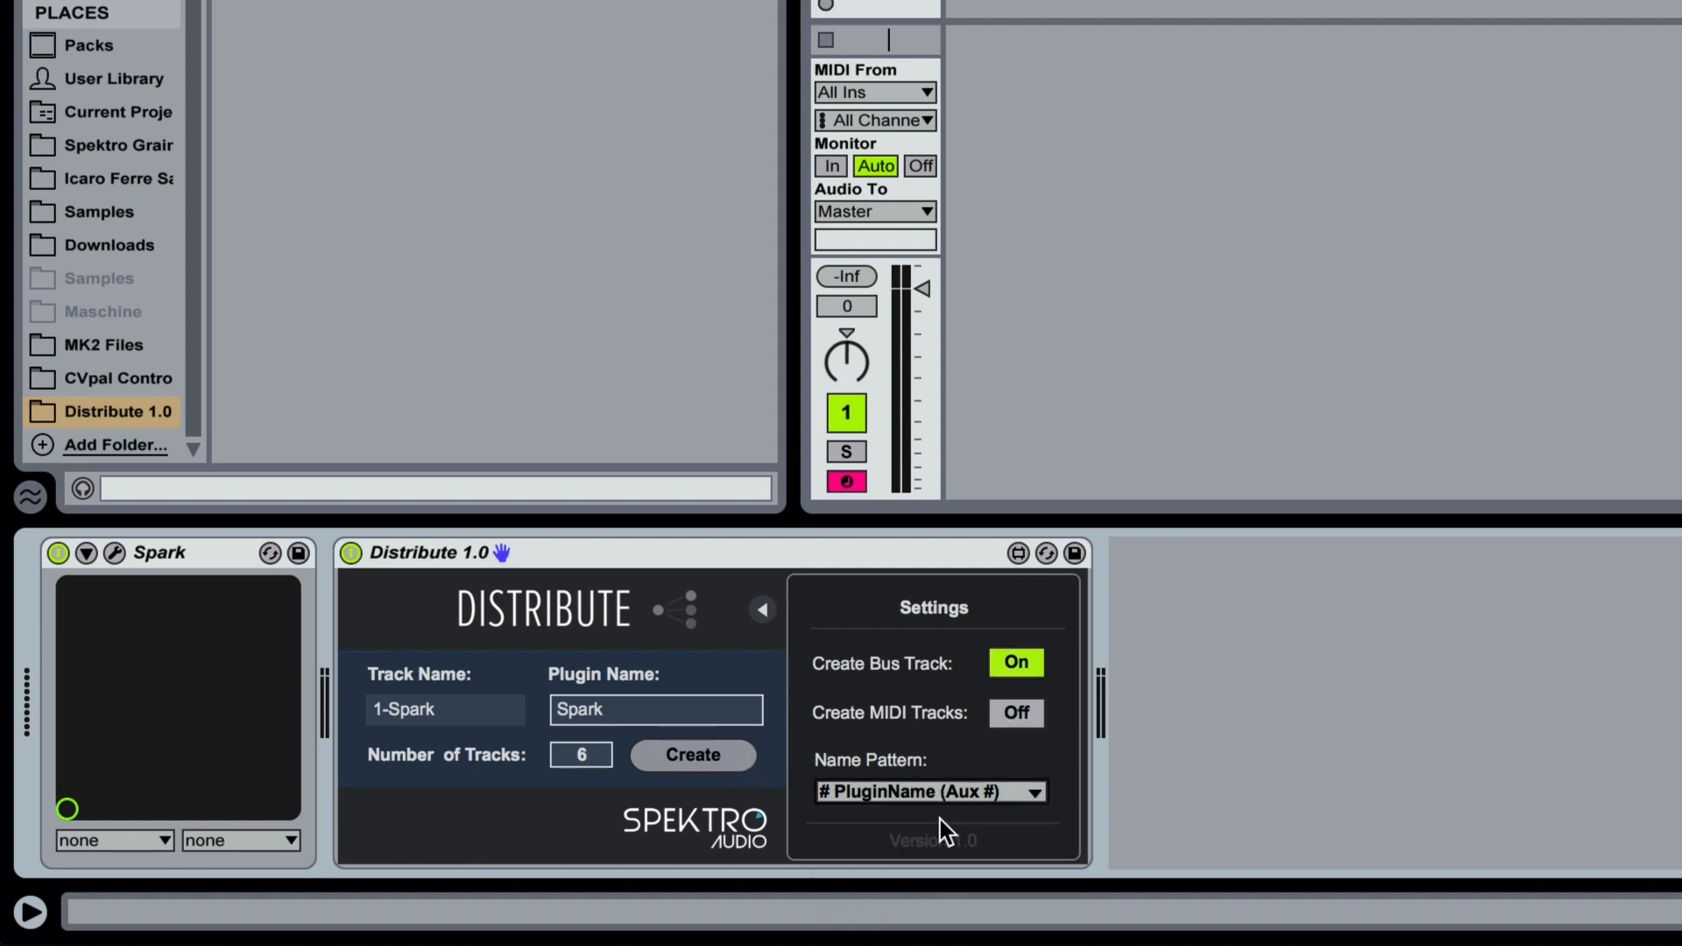
{"action": "left_click", "coordinate": [696, 753]}
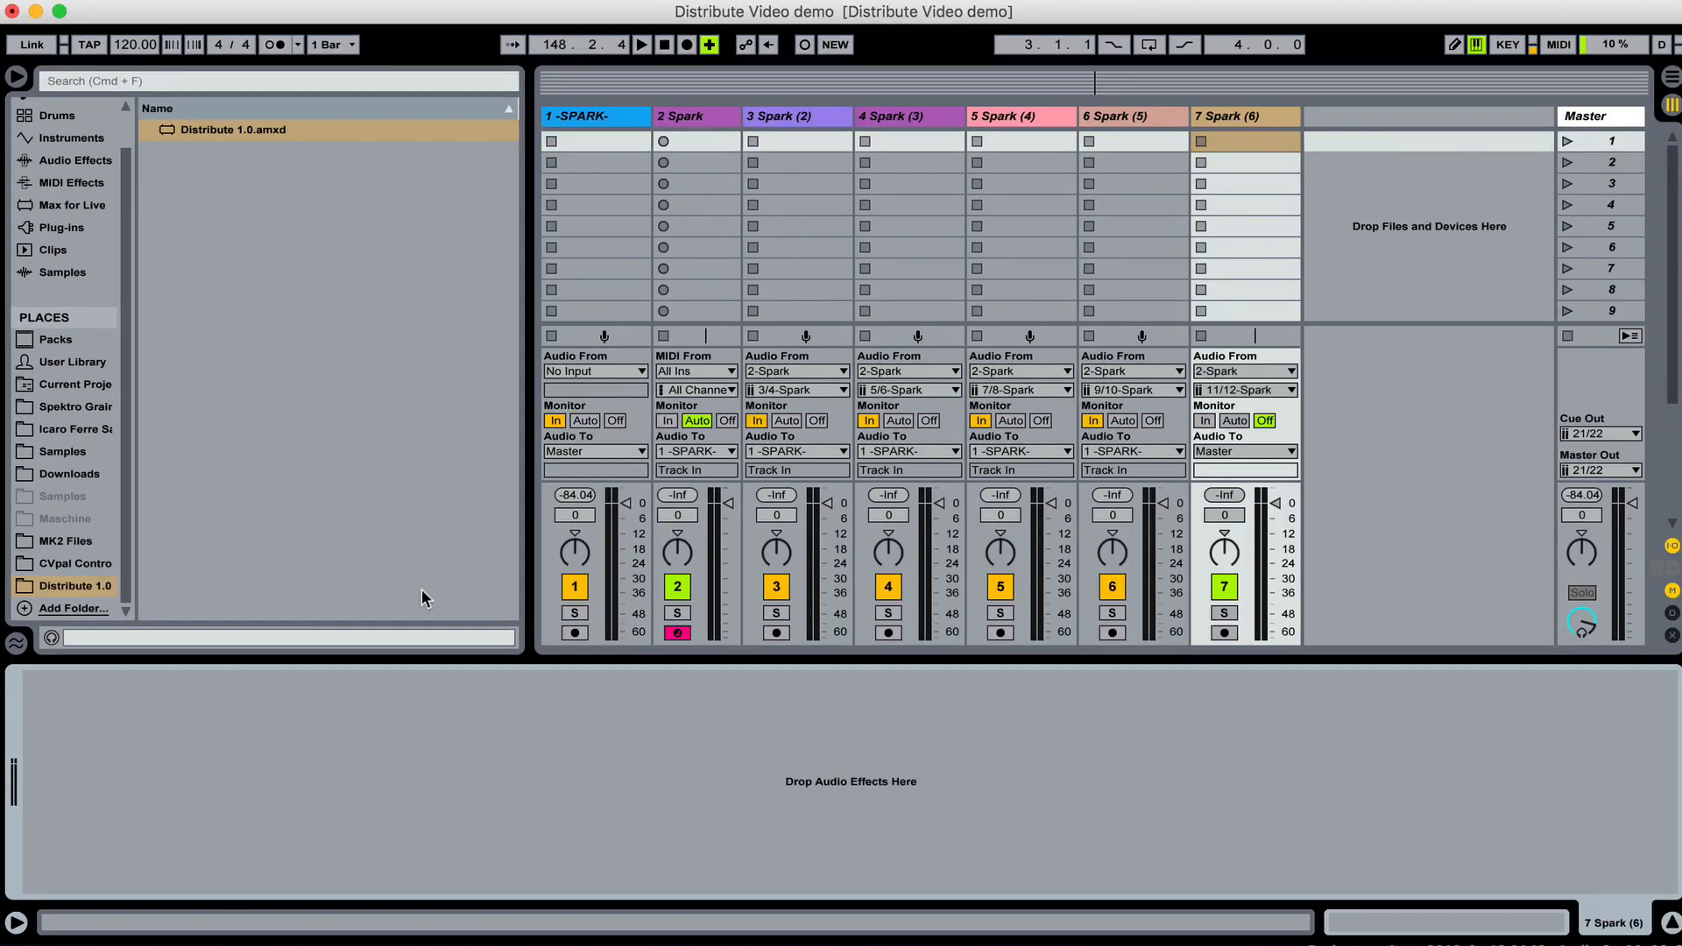
{"action": "left_click", "coordinate": [16, 76]}
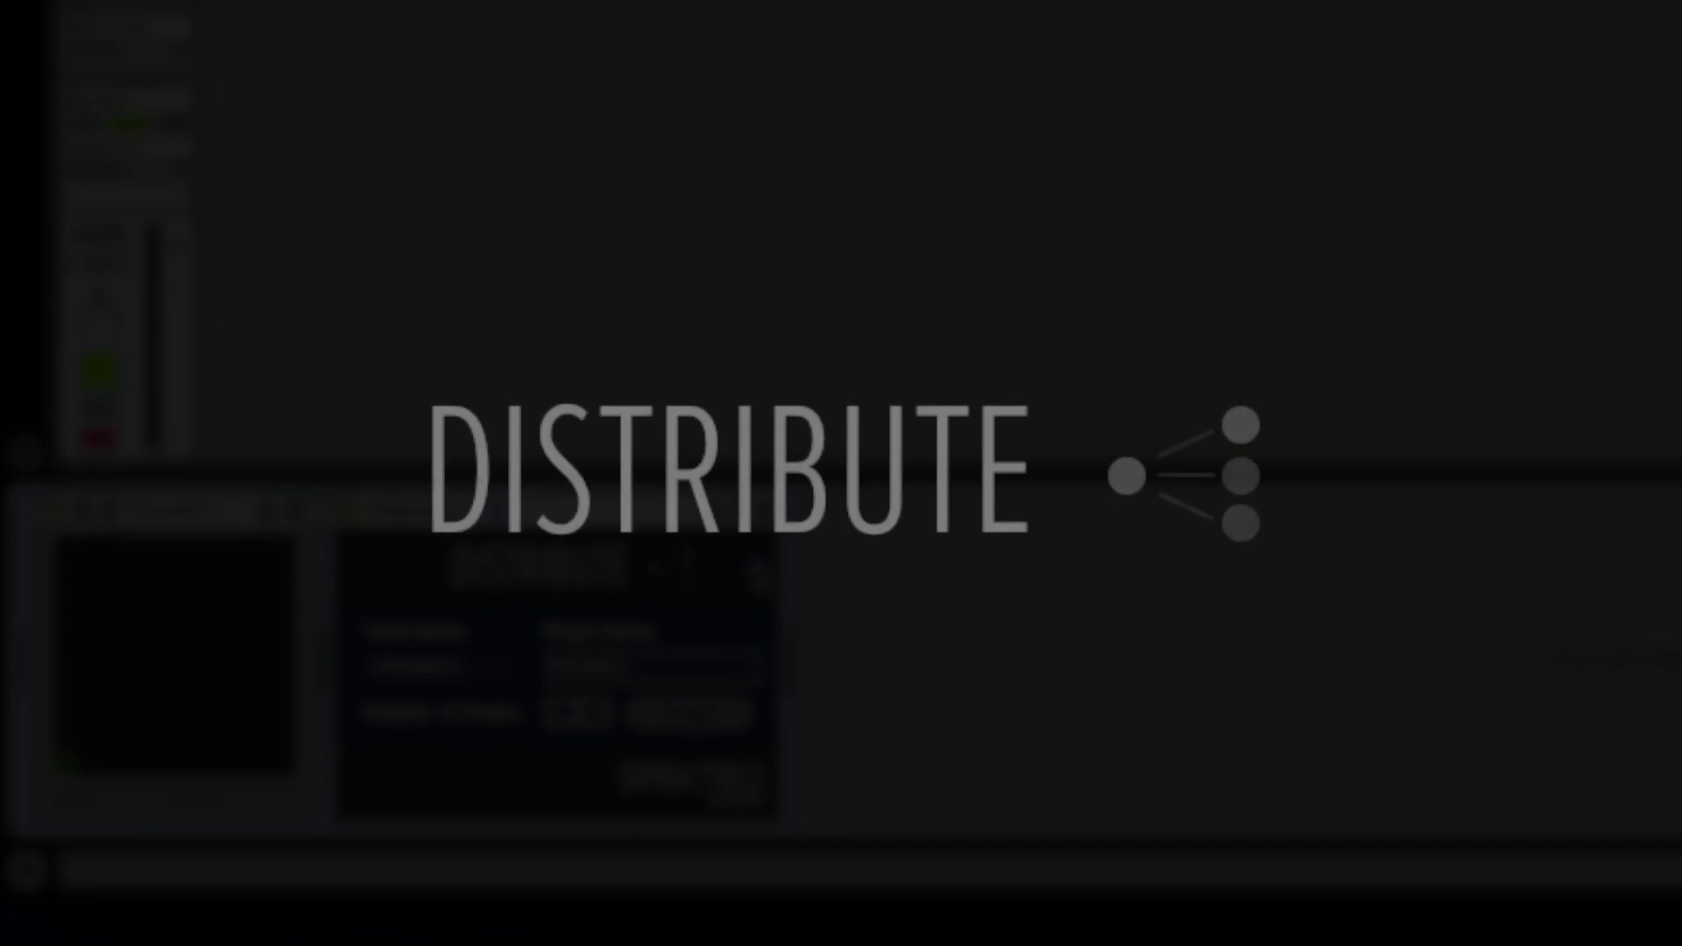
{"action": "left_click", "coordinate": [758, 568]}
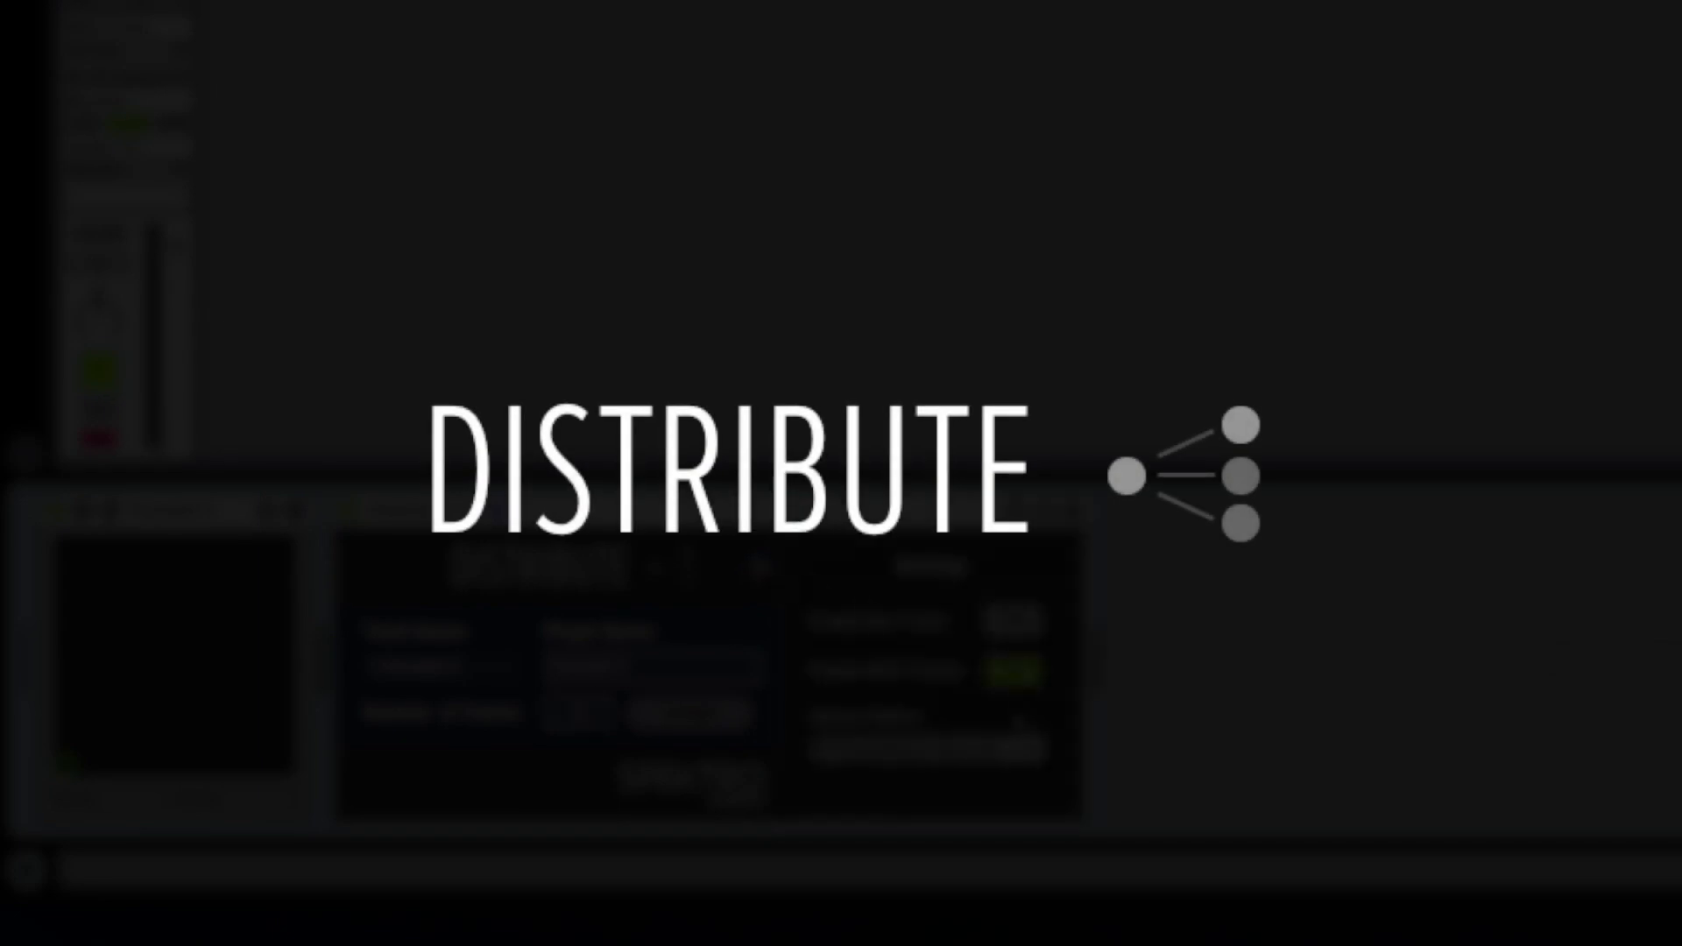
{"action": "left_click", "coordinate": [1020, 748]}
{"action": "left_click", "coordinate": [1013, 902]}
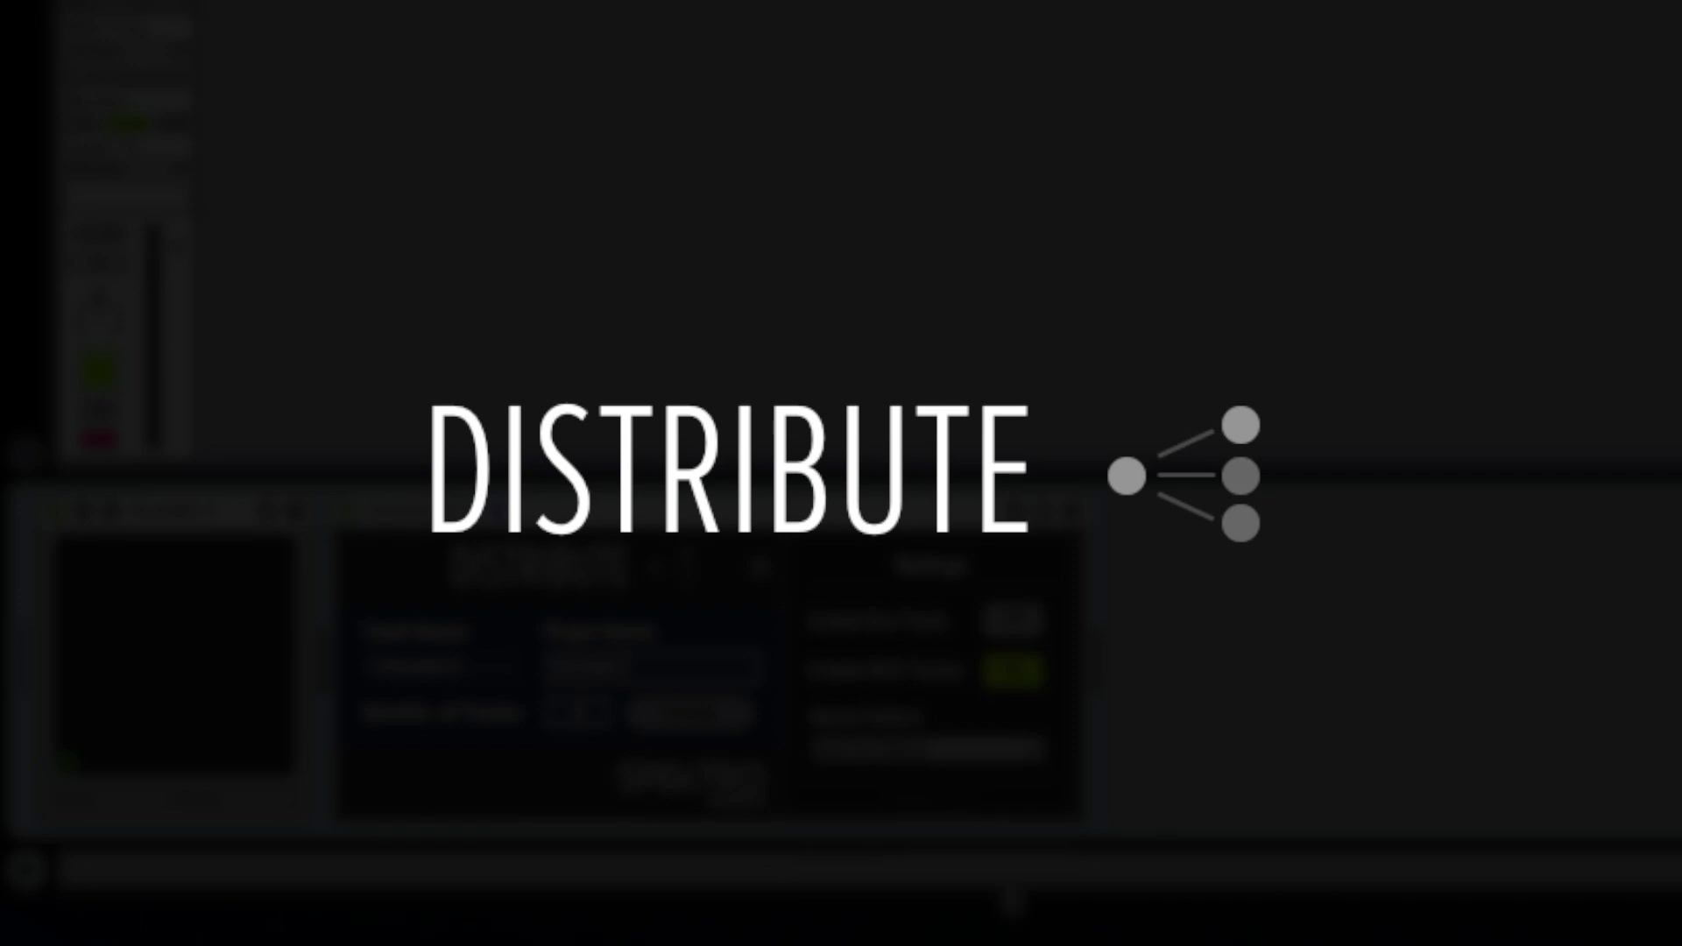